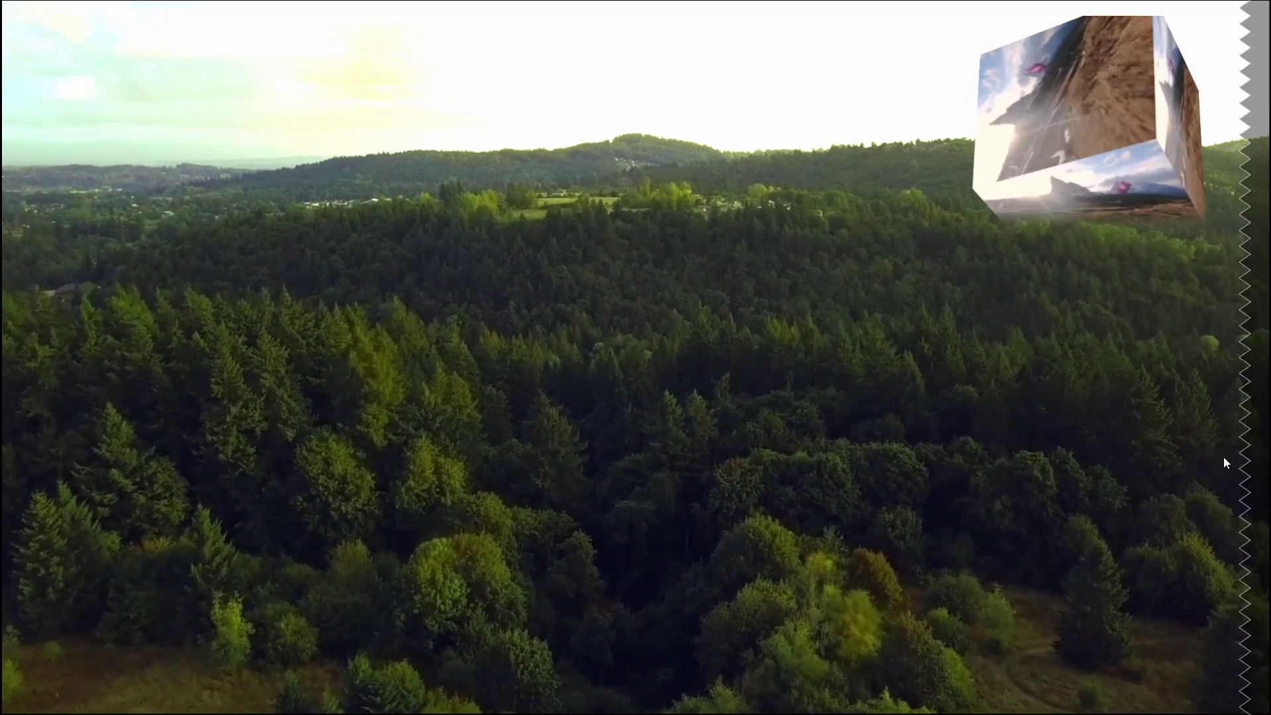
Leave the full-screen preview, preview the first Fusion composition on the timeline and open it for node editing.
key("Escape")
left_click_drag(215, 488, 171, 477)
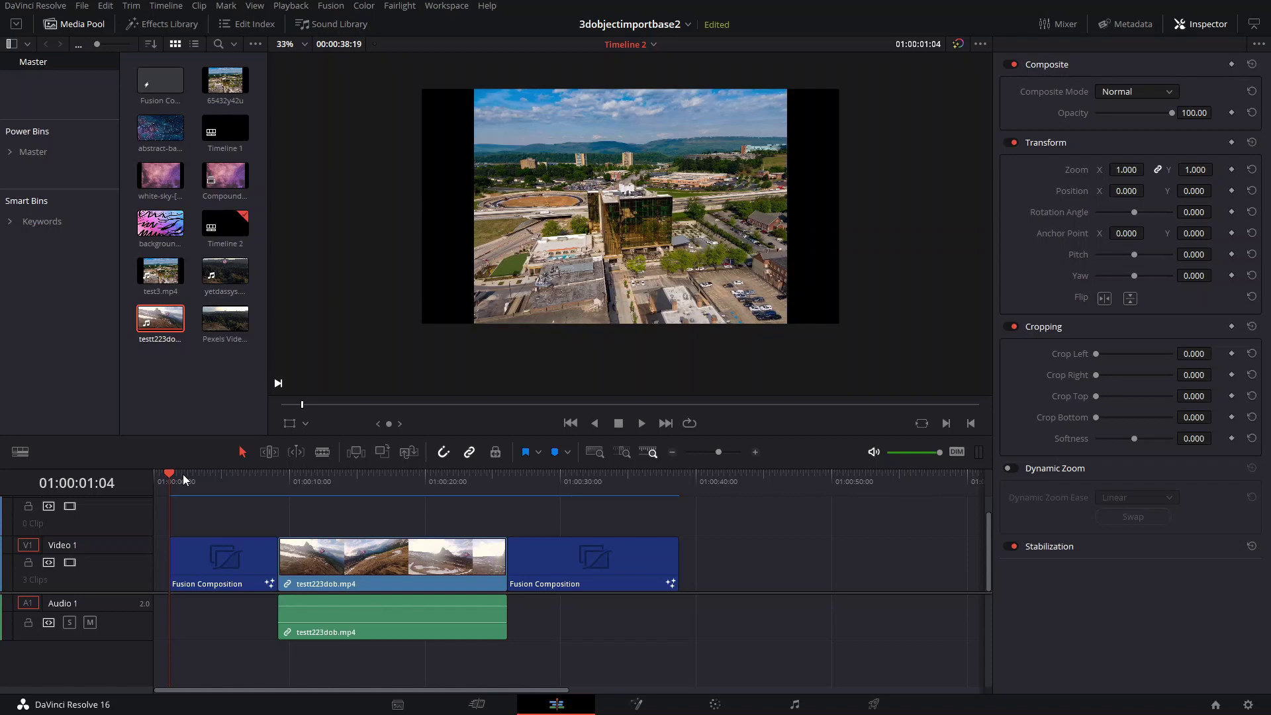
left_click_drag(183, 474, 236, 498)
left_click(229, 552)
left_click(630, 706)
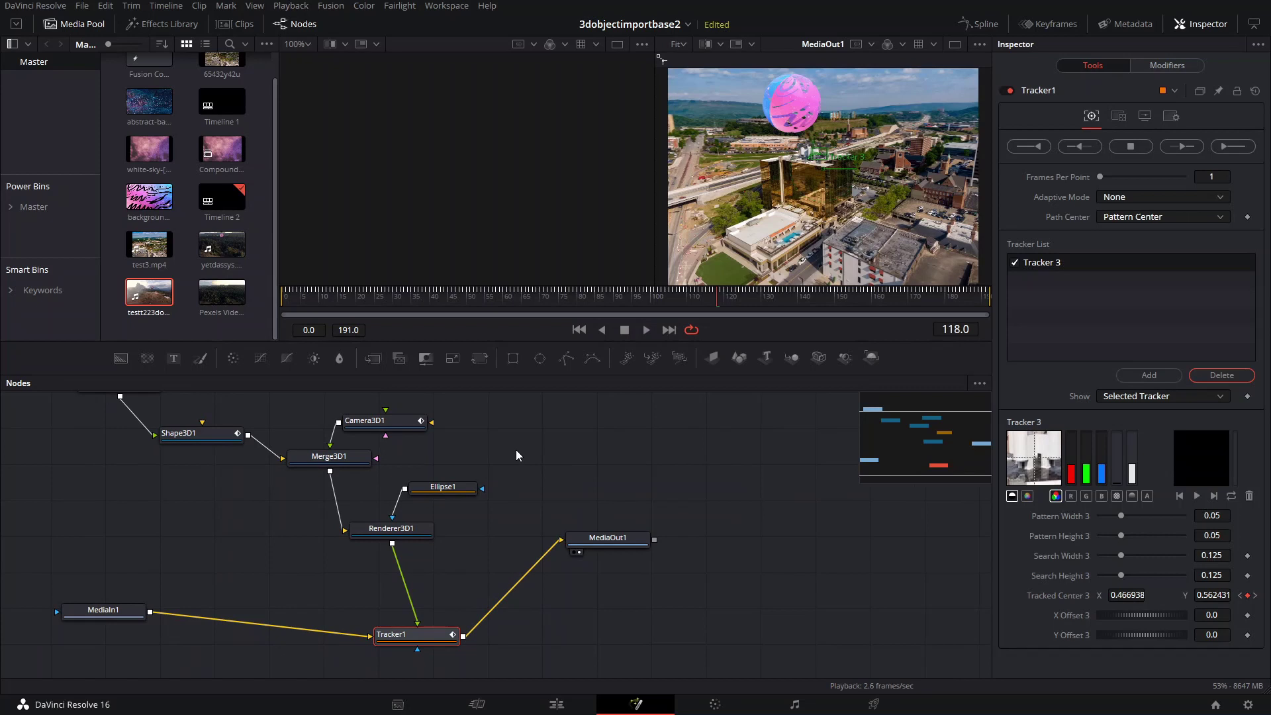
Examine the Tracker1 track point on the gold building's rooftop and the sphere above it in the composition output.
scroll(791, 197, "down", 2)
scroll(791, 197, "up", 3)
scroll(790, 197, "down", 4)
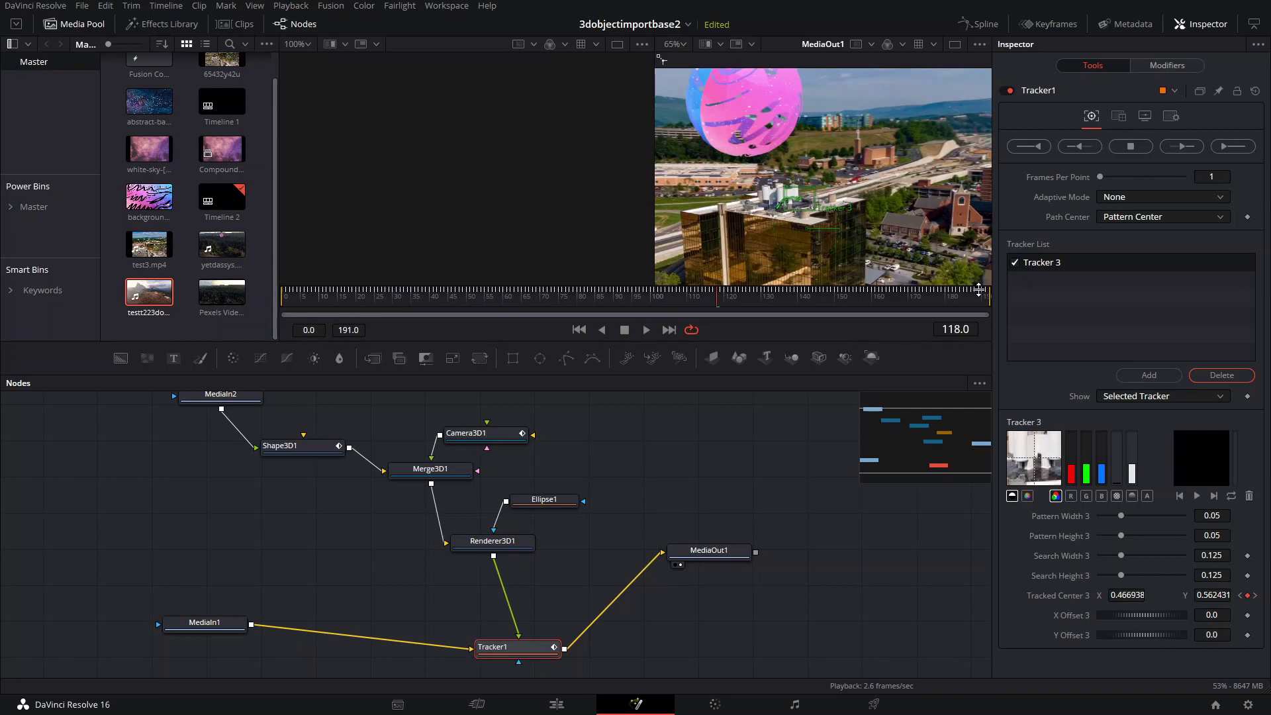
scroll(749, 221, "up", 4)
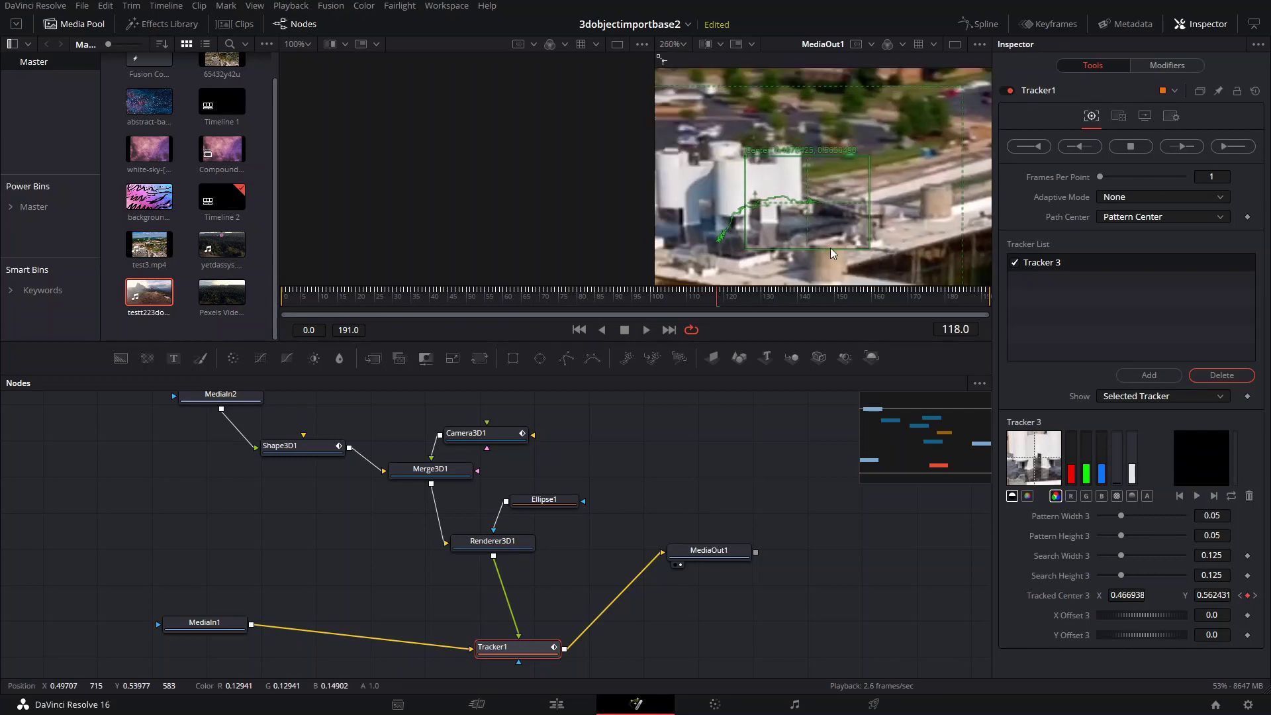
scroll(746, 212, "down", 3)
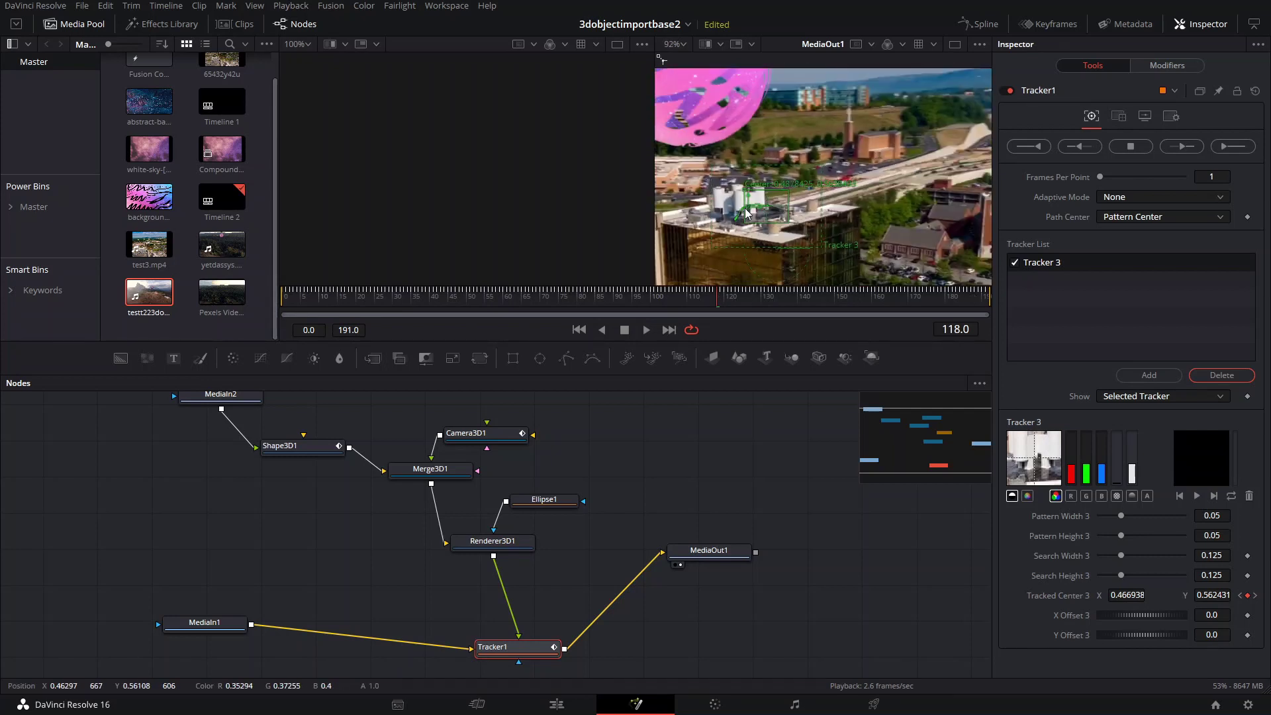
scroll(746, 211, "down", 2)
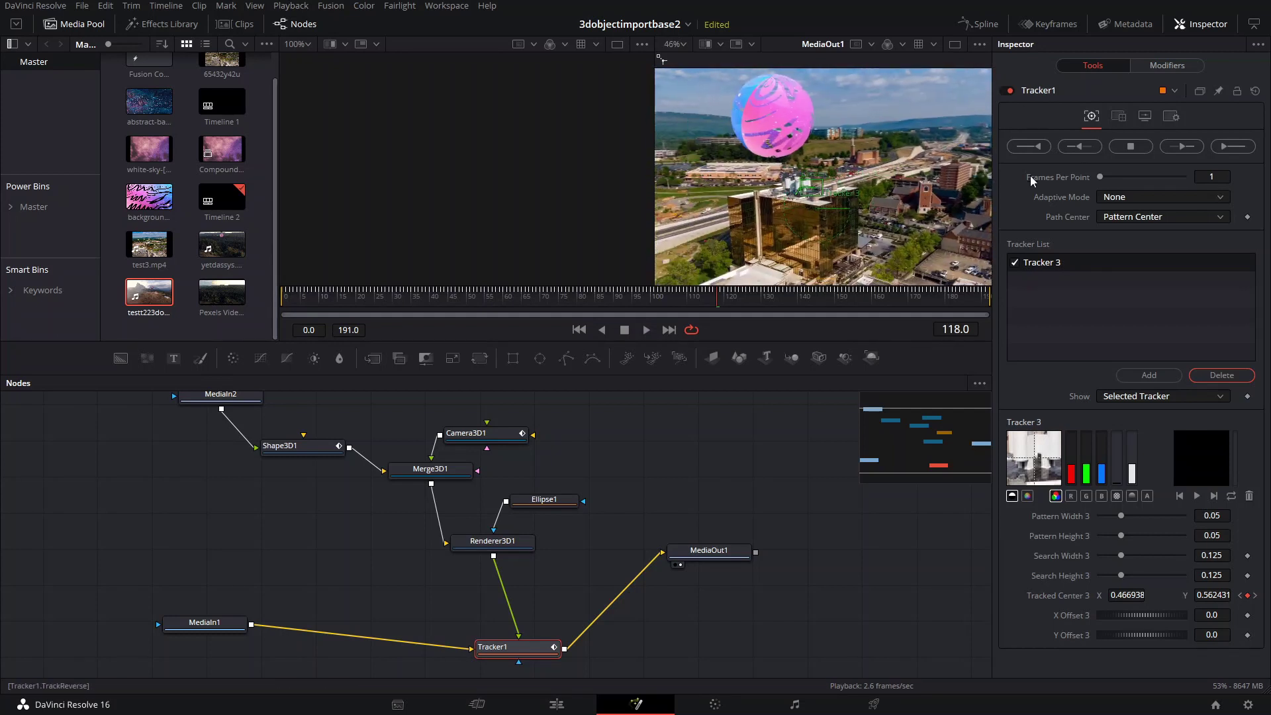
scroll(836, 230, "down", 1)
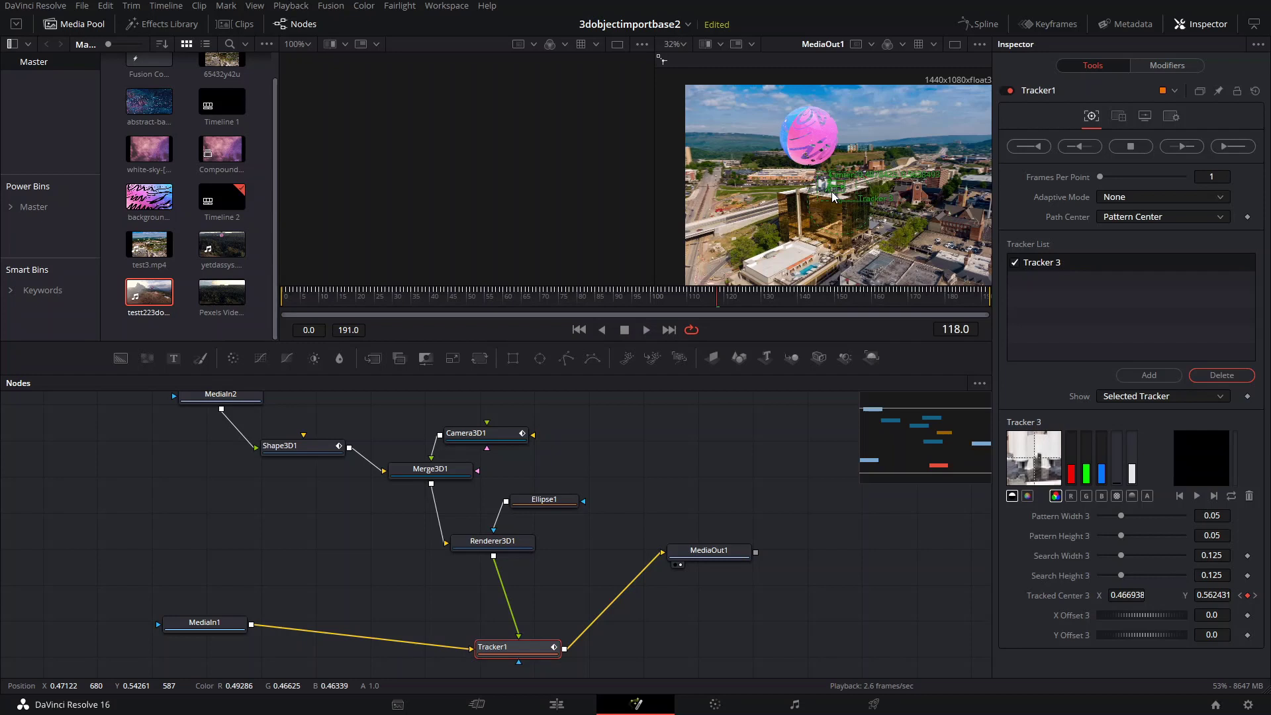
scroll(832, 196, "up", 4)
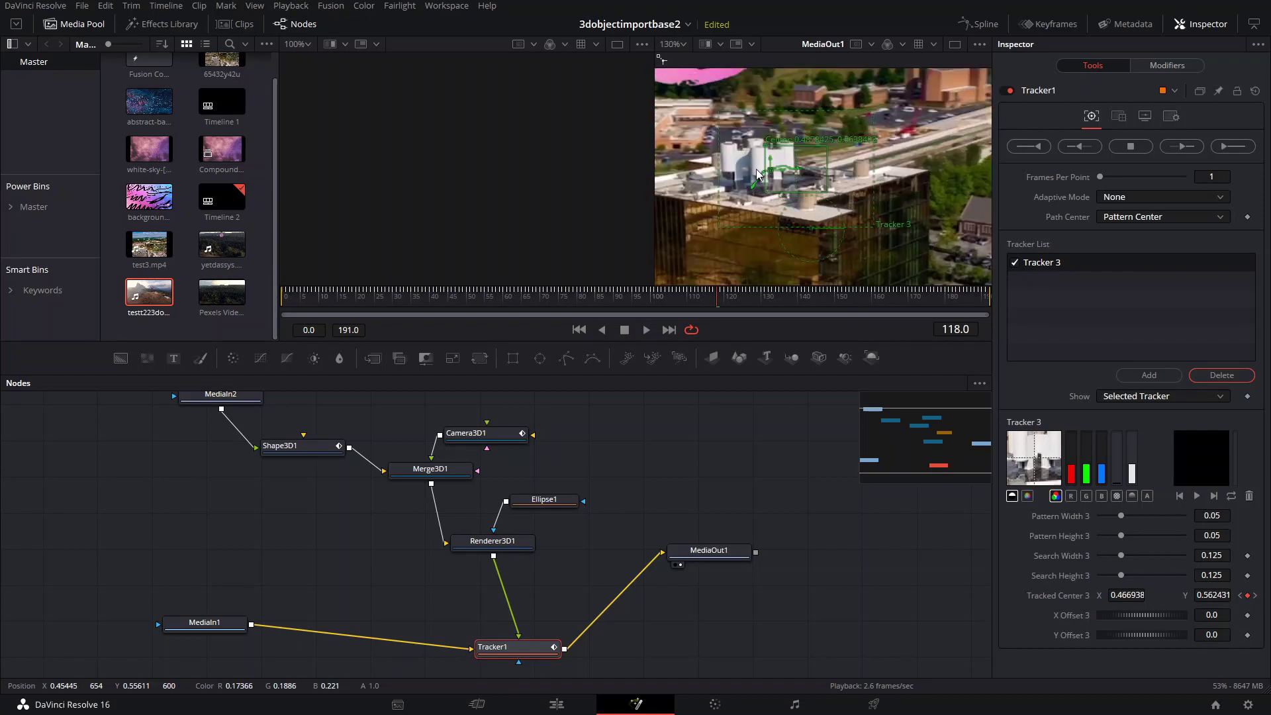
scroll(771, 172, "down", 4)
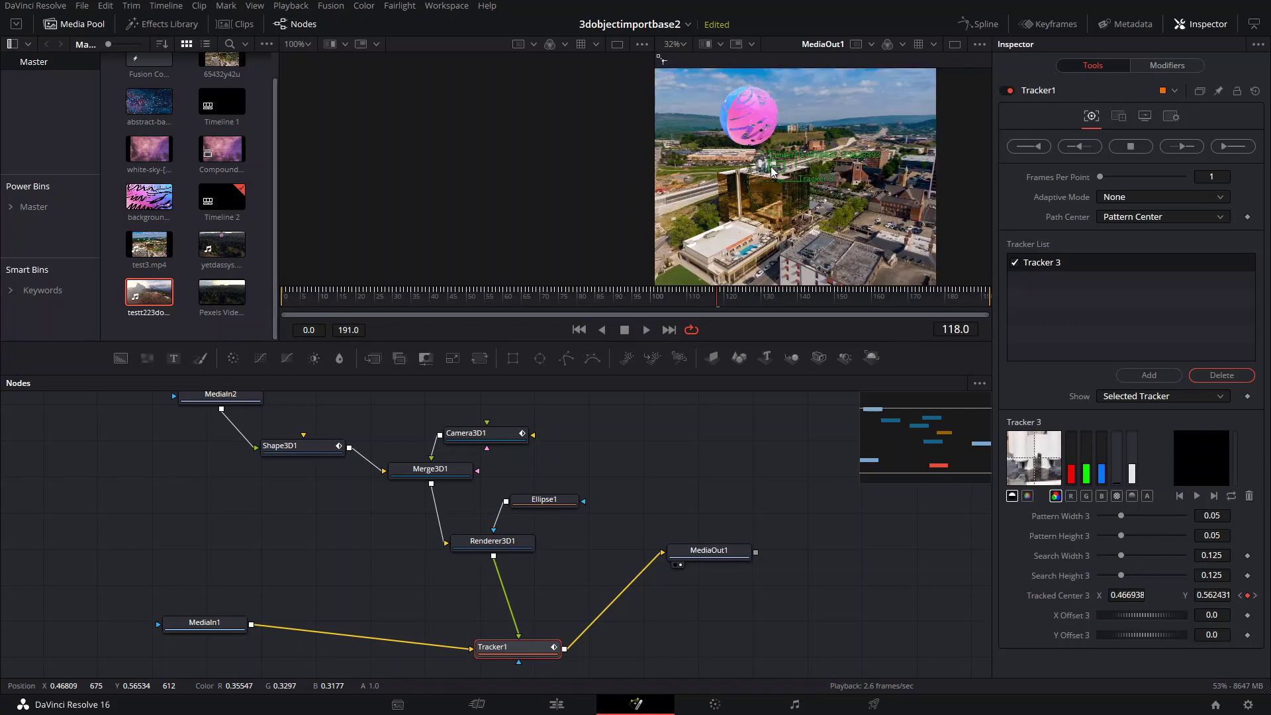
scroll(712, 188, "down", 2)
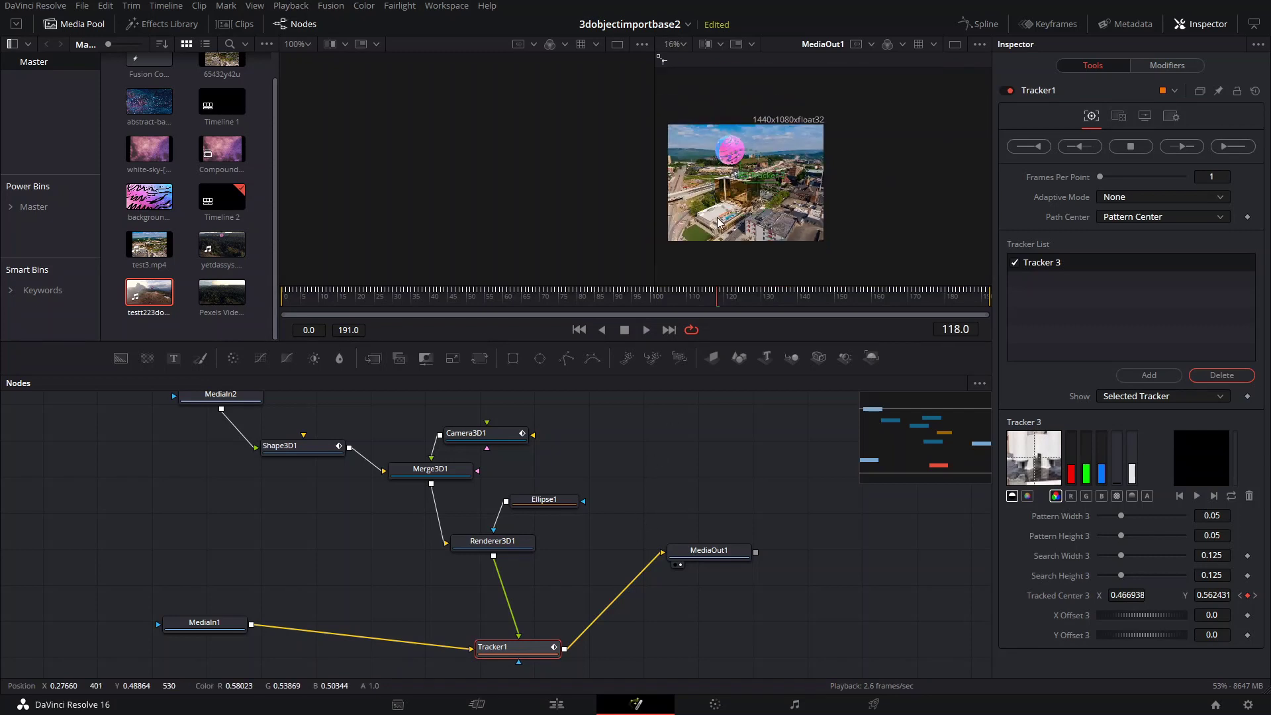
View the Renderer3D1 output on its own and scrub through frames to inspect the rotating sphere.
left_click(493, 543)
key("2")
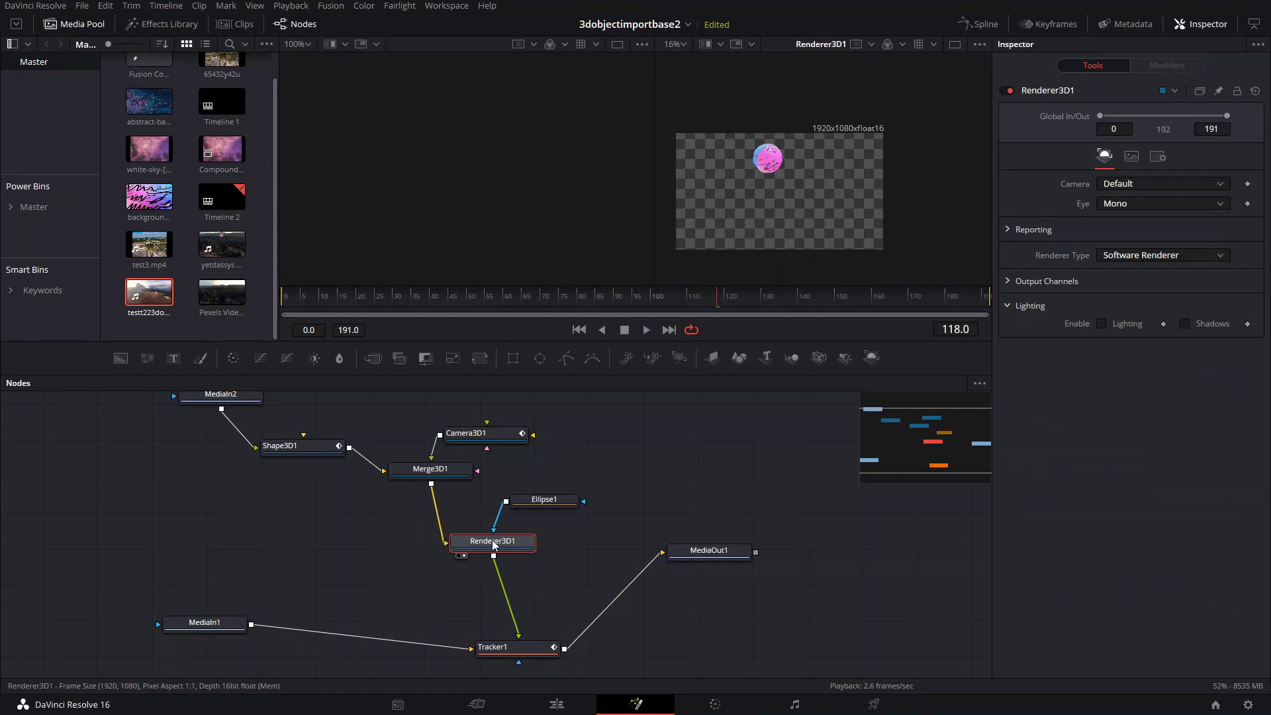
left_click(374, 298)
left_click_drag(344, 302, 472, 299)
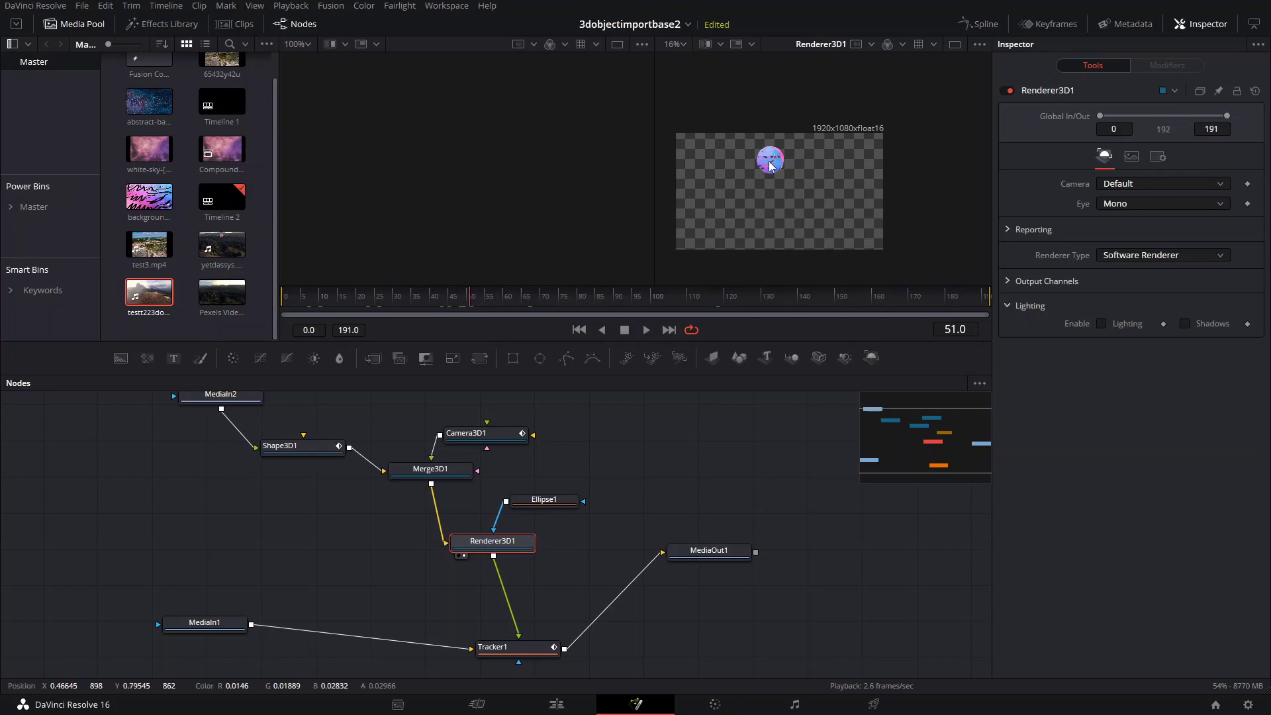
left_click_drag(576, 299, 560, 299)
Show Camera3D1 in the first viewer and play its movement around the 3D scene from different angles.
left_click_drag(491, 440, 532, 441)
key("1")
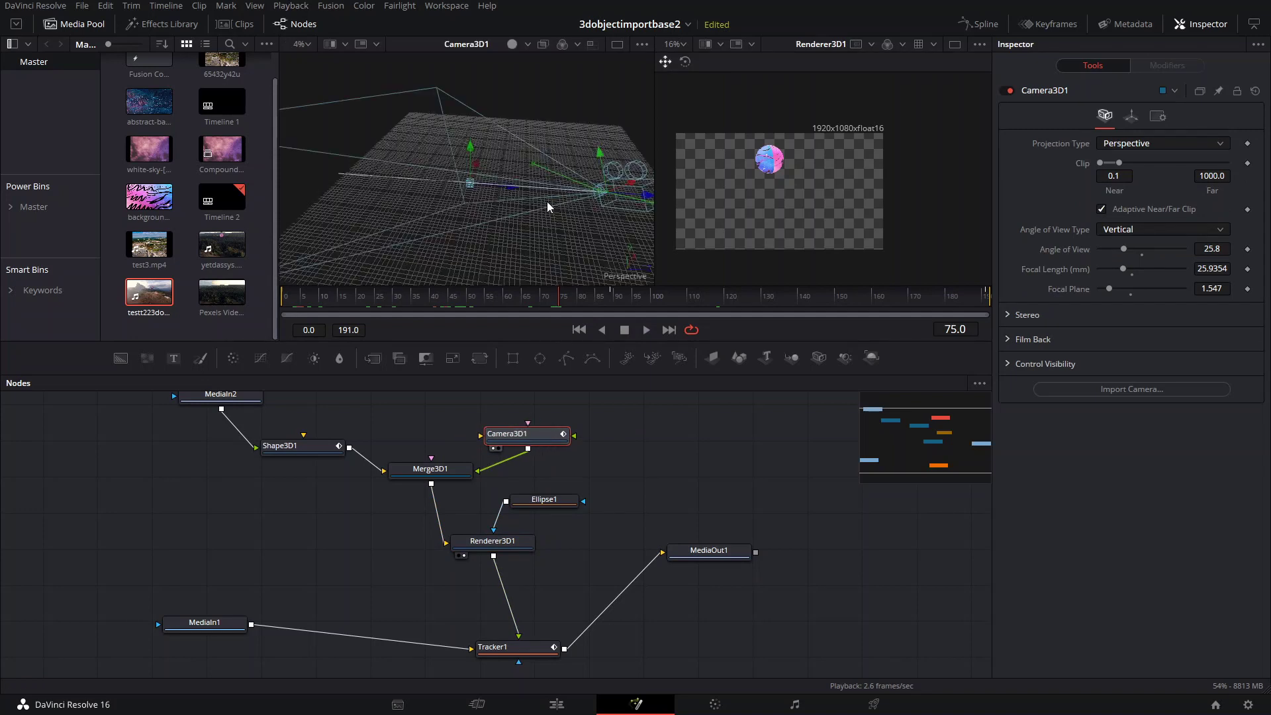
key("space")
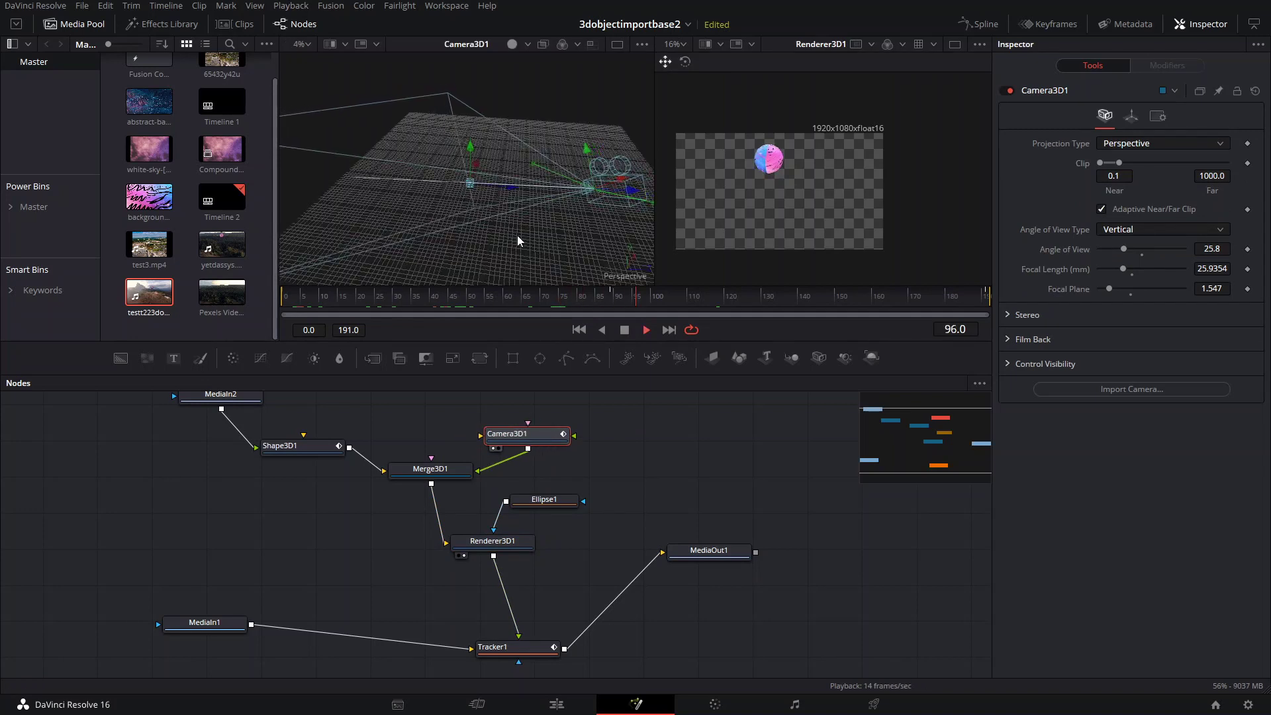
left_click_drag(424, 198, 474, 220)
left_click_drag(395, 297, 558, 311)
Load the MediaIn1 background clip into the first viewer and return to frame 0.
left_click(223, 620)
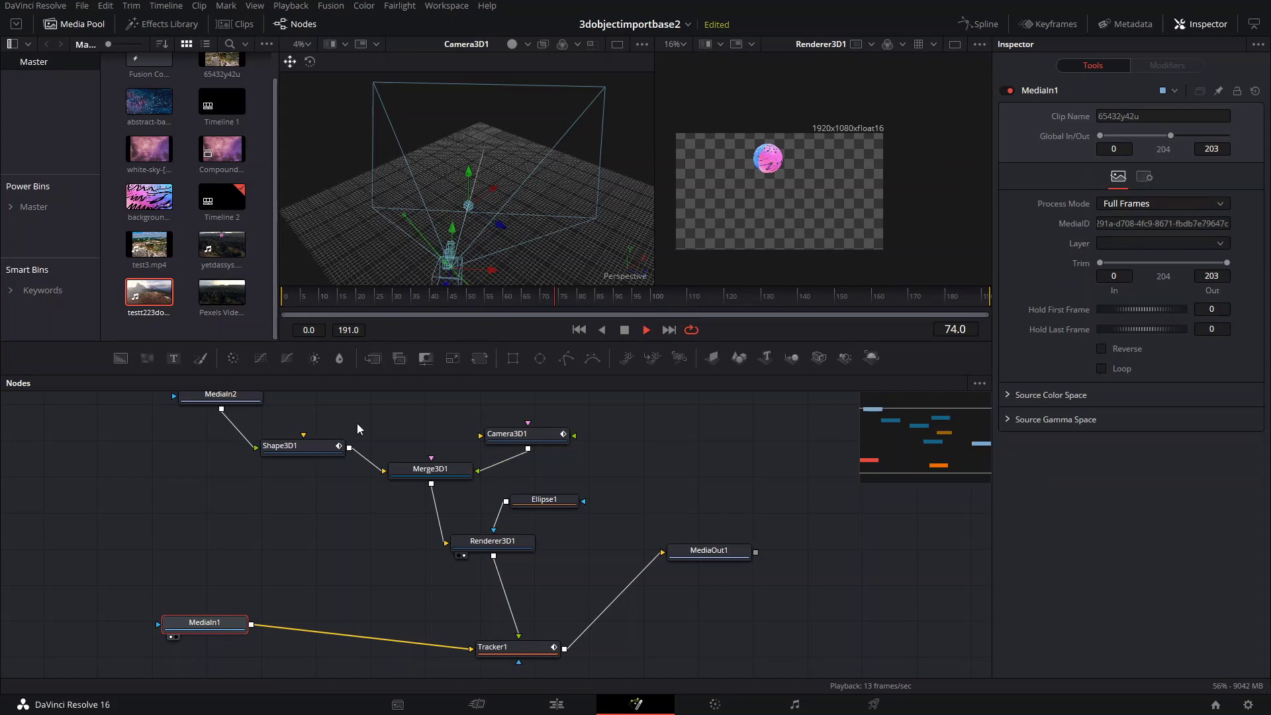
left_click(287, 299)
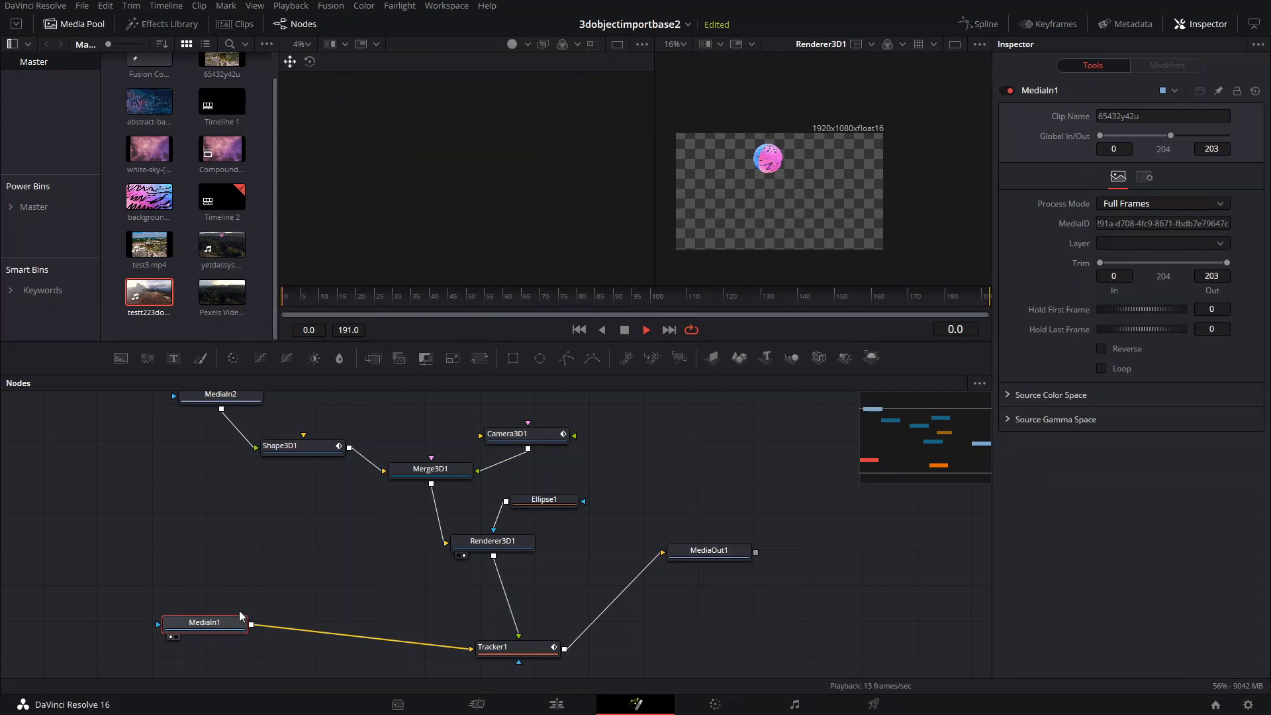
left_click(294, 298)
Return to the Edit page and preview the sphere composition from the start of the timeline.
left_click(556, 703)
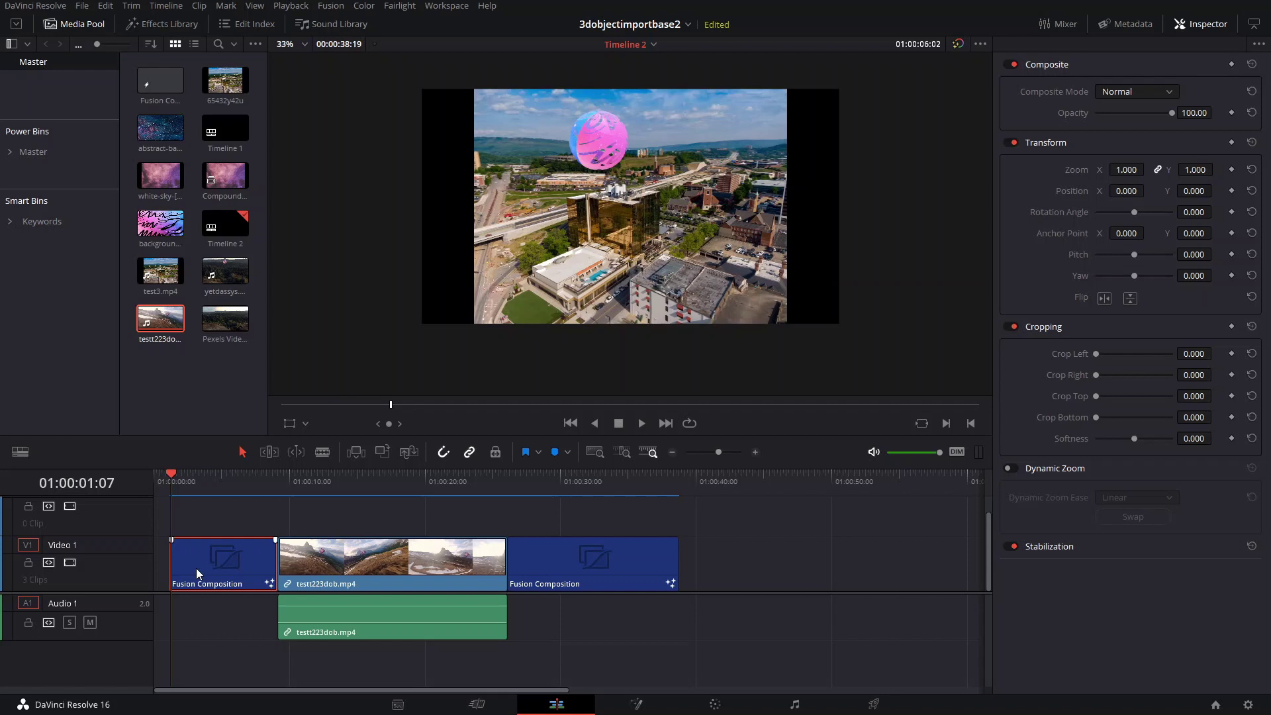
left_click(154, 482)
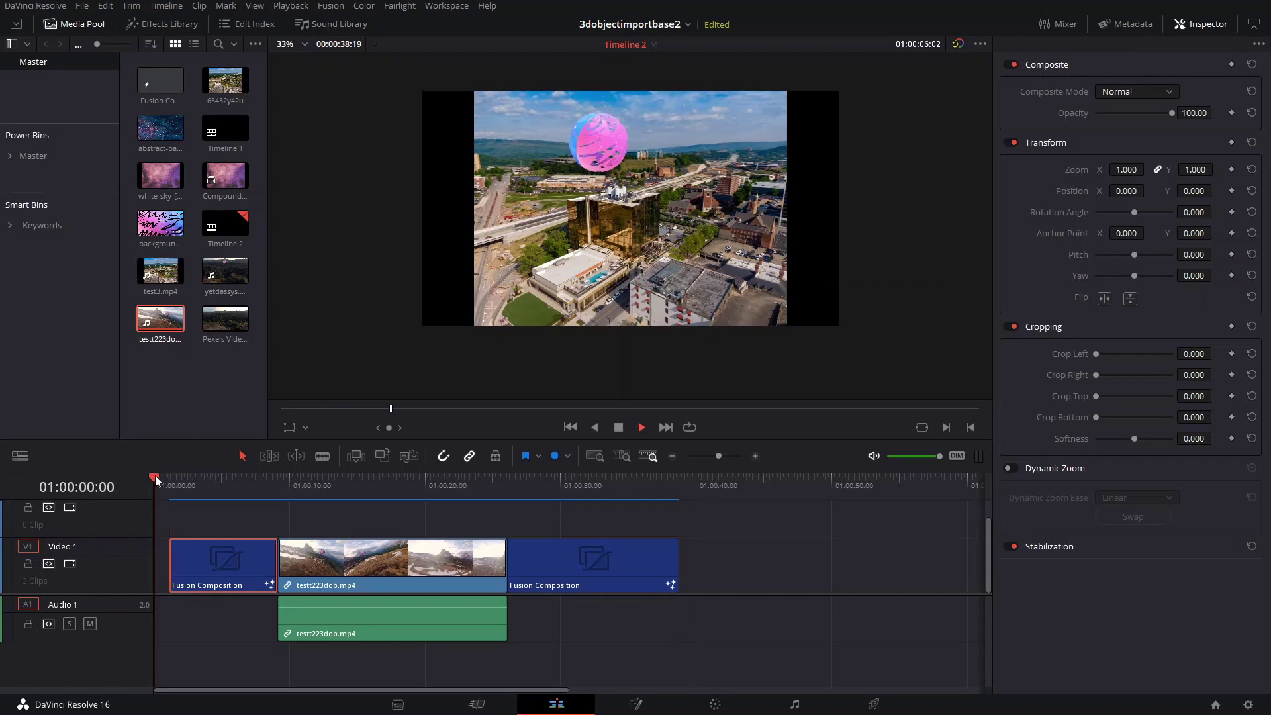
left_click(186, 483)
left_click(193, 515)
Play the last Fusion composition with the cube over the forest from its beginning, then return to its first frame.
left_click_drag(164, 487, 550, 513)
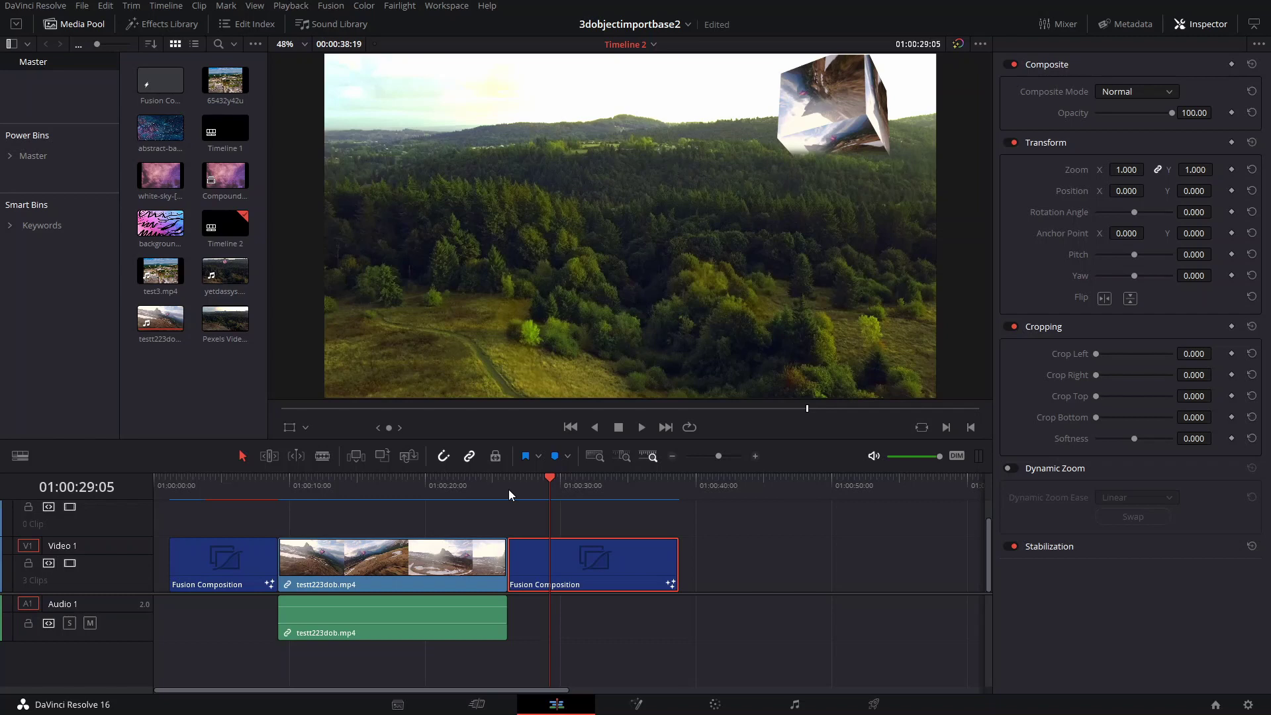
left_click(519, 487)
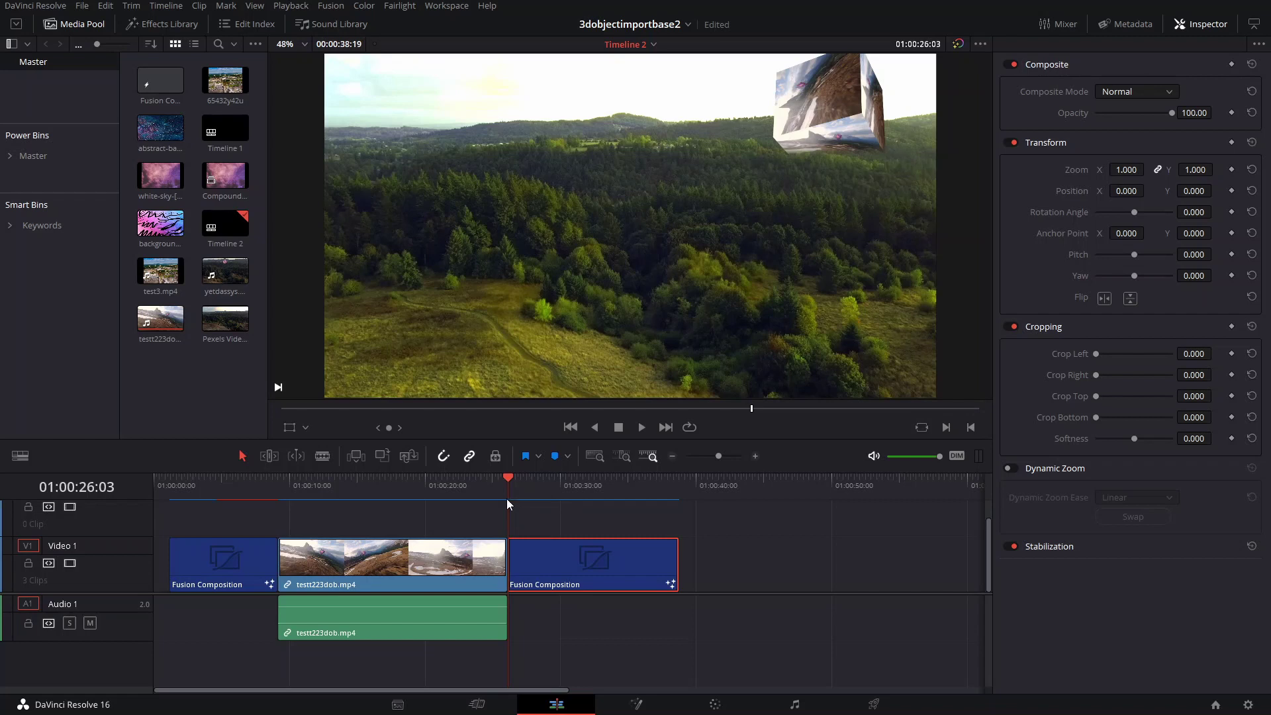
mouse_move(522, 495)
left_mouse_down()
mouse_move(557, 492)
mouse_move(509, 497)
left_mouse_up()
key("space")
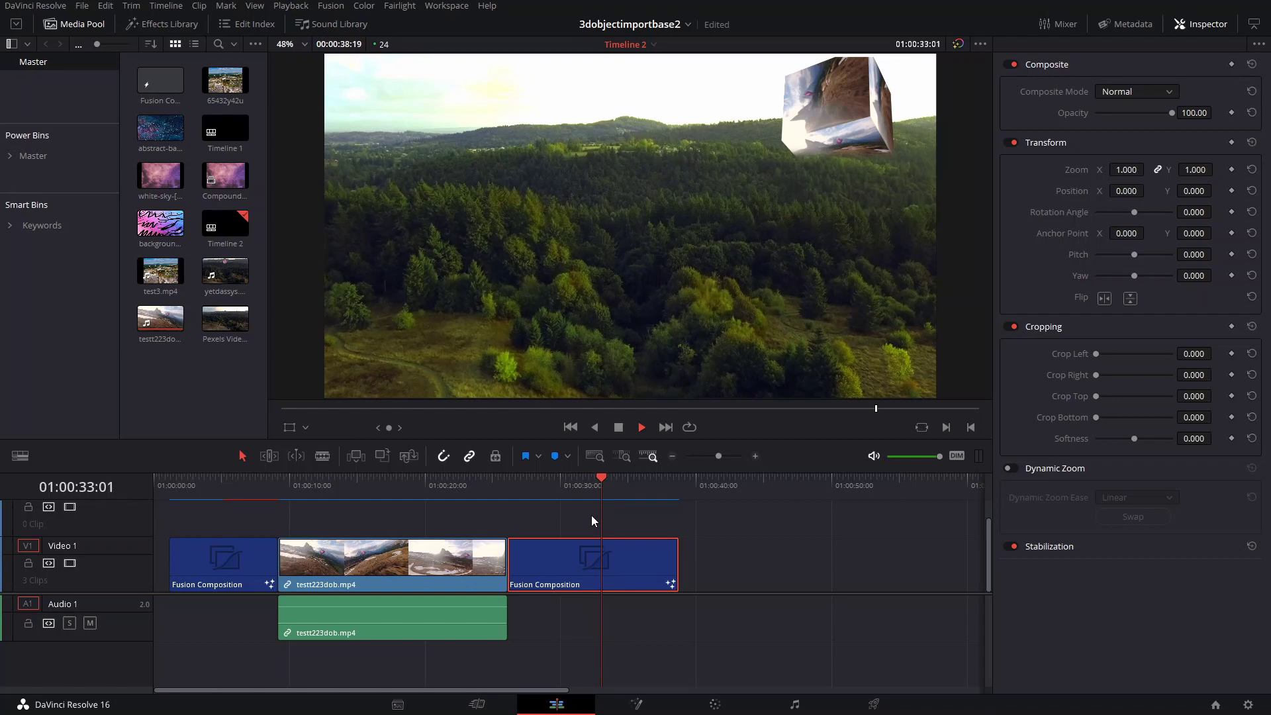
key("space")
left_click_drag(520, 491, 504, 491)
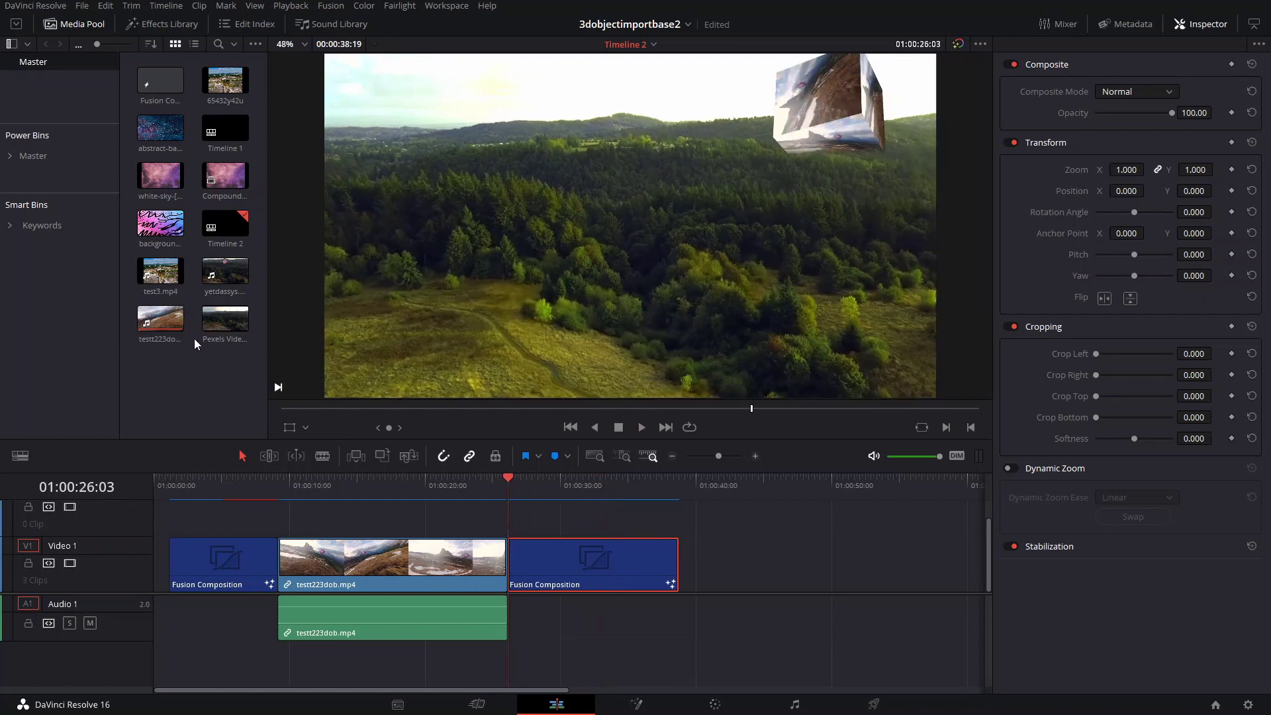
Create an empty timeline named Timeline 3 with a 1280 x 720 HD 720P resolution at 24 frames per second.
right_click(196, 428)
mouse_move(410, 429)
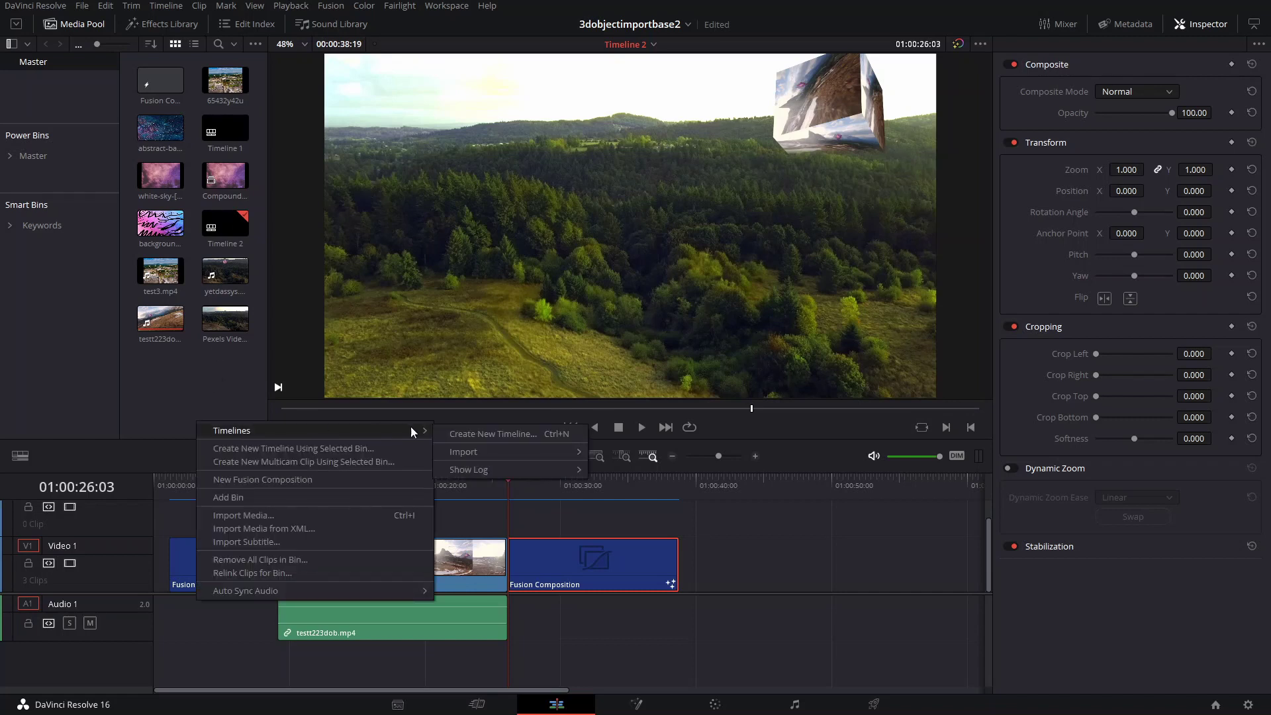
left_click(499, 434)
left_click(552, 438)
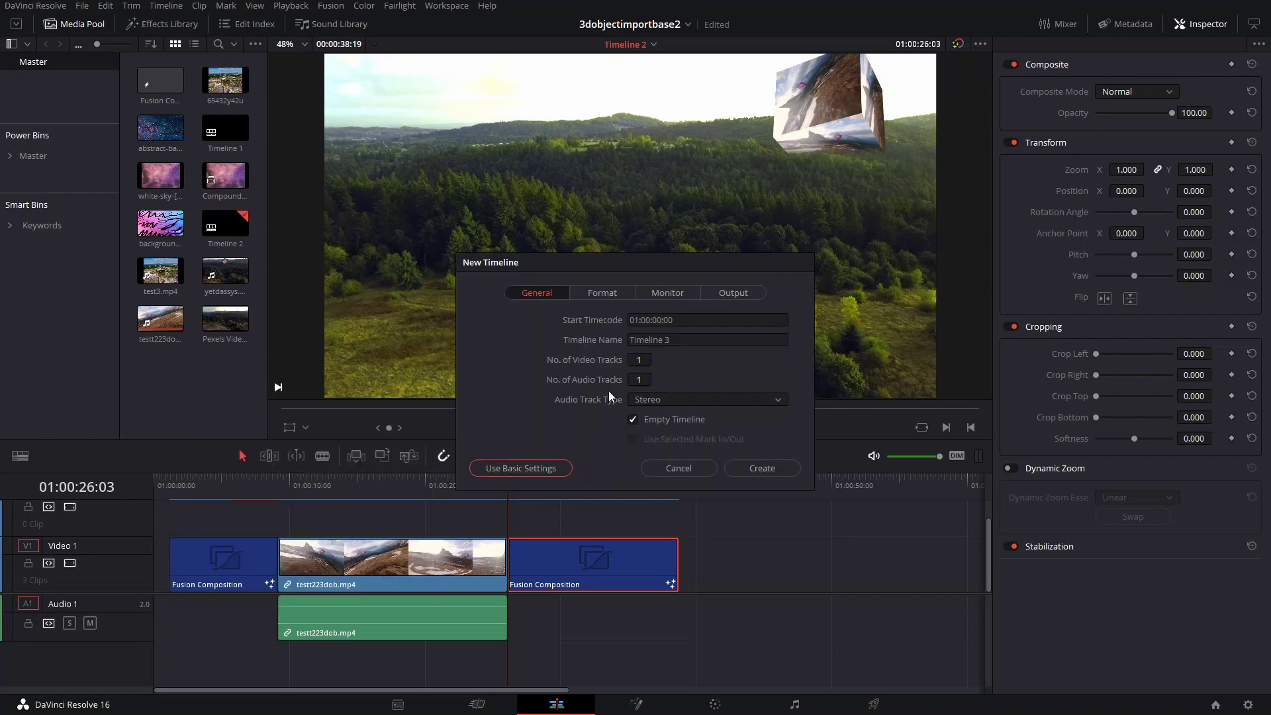
left_click(602, 293)
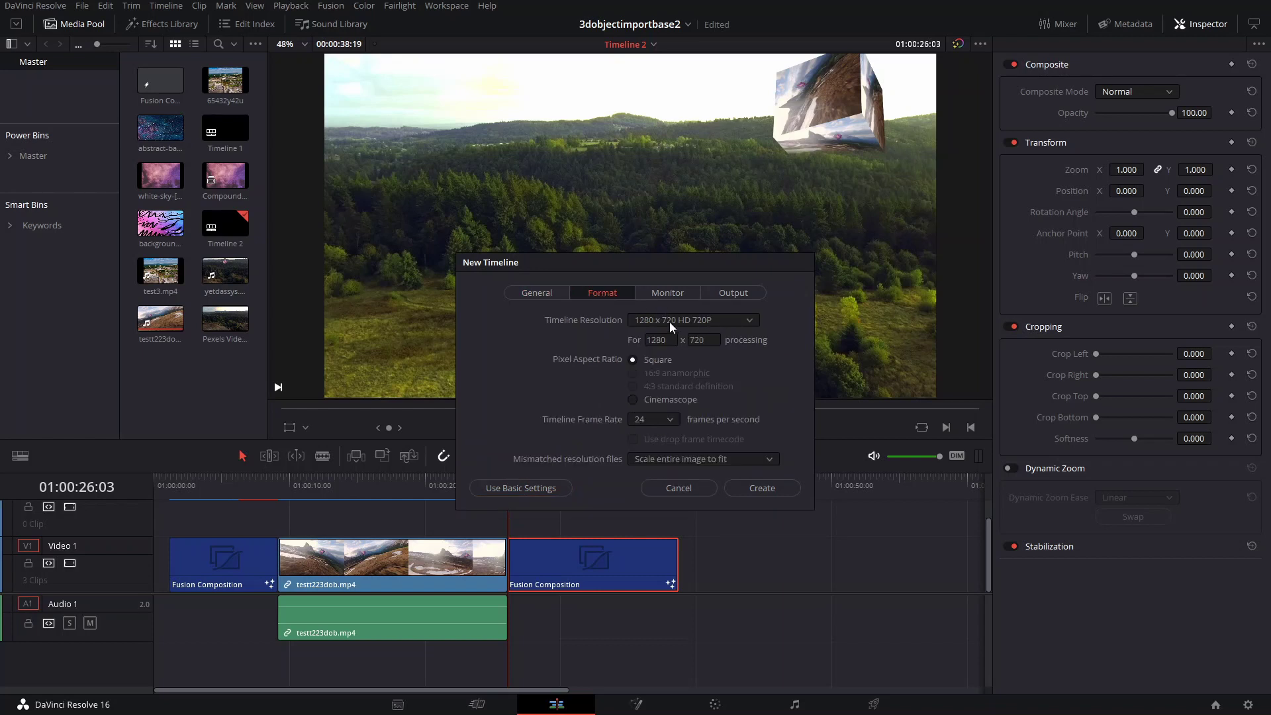
left_click(760, 488)
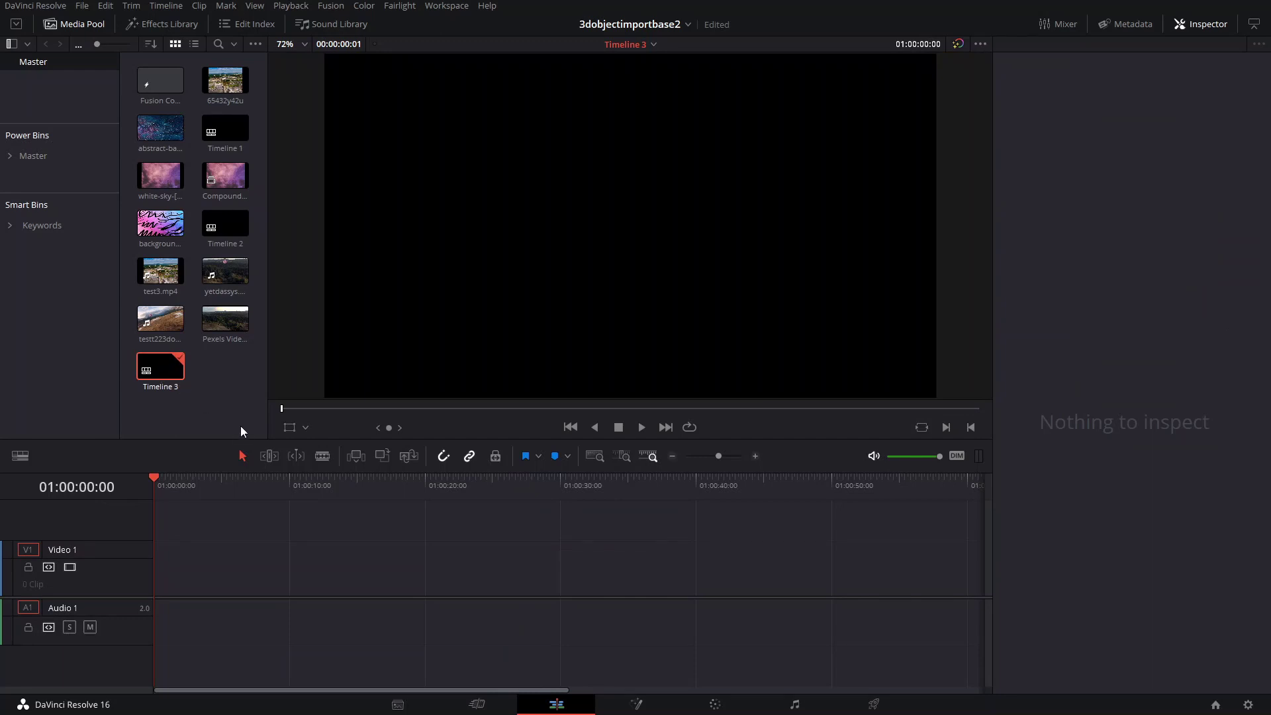
Import 1012-1080.mp4 into the media pool and place it at the start of the Video 1 track.
right_click(213, 398)
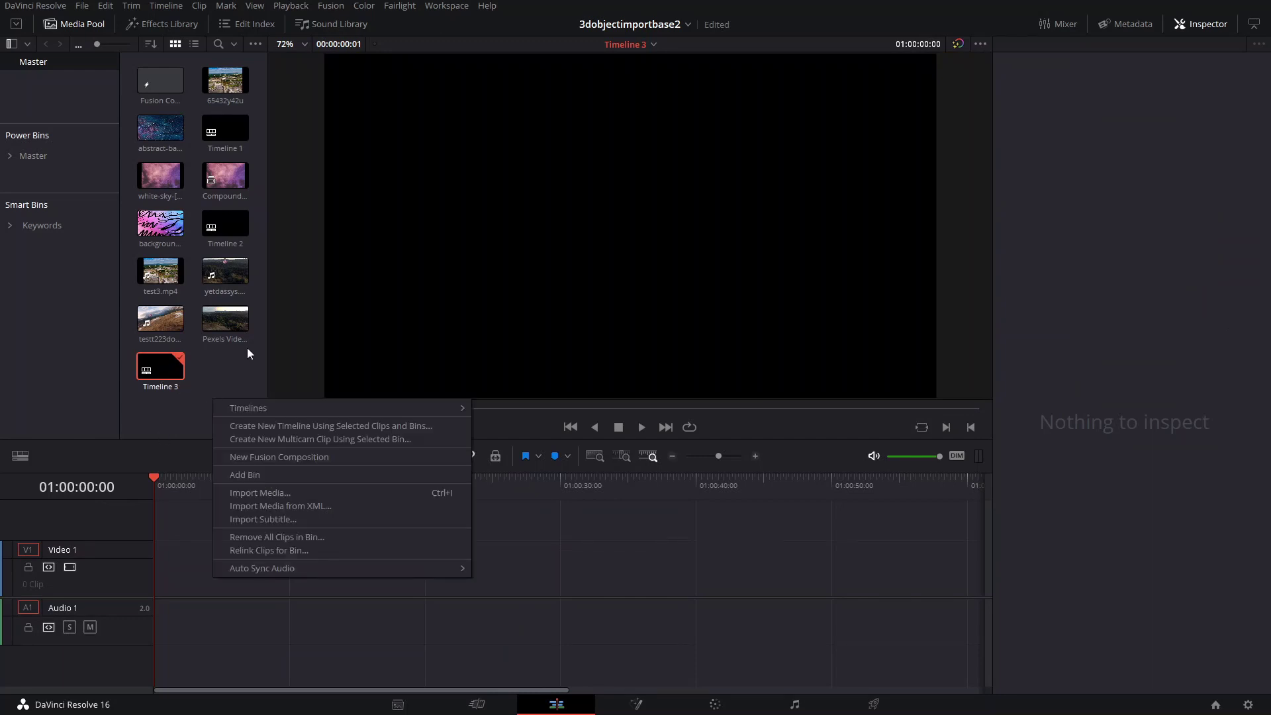
left_click(264, 495)
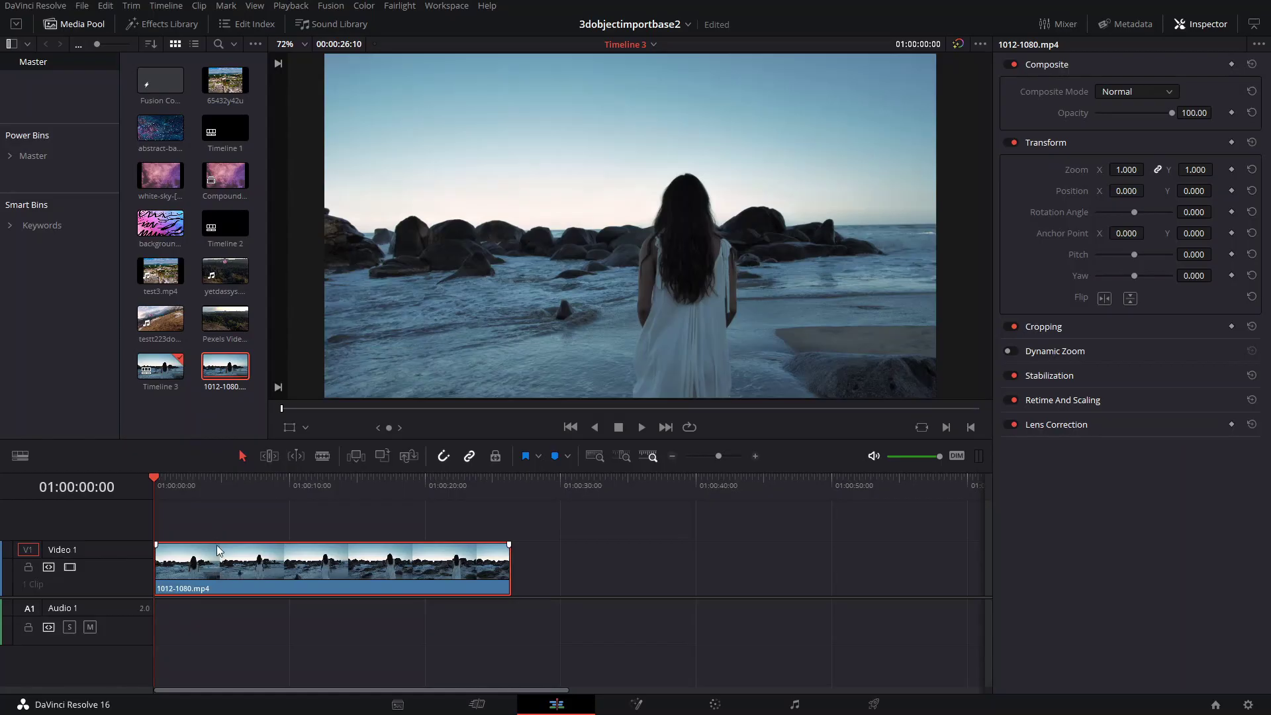
left_click(183, 487)
left_click_drag(185, 487, 163, 503)
Enable Render Cache Color Output for the 1012-1080.mp4 clip and play the clip from the start.
right_click(255, 559)
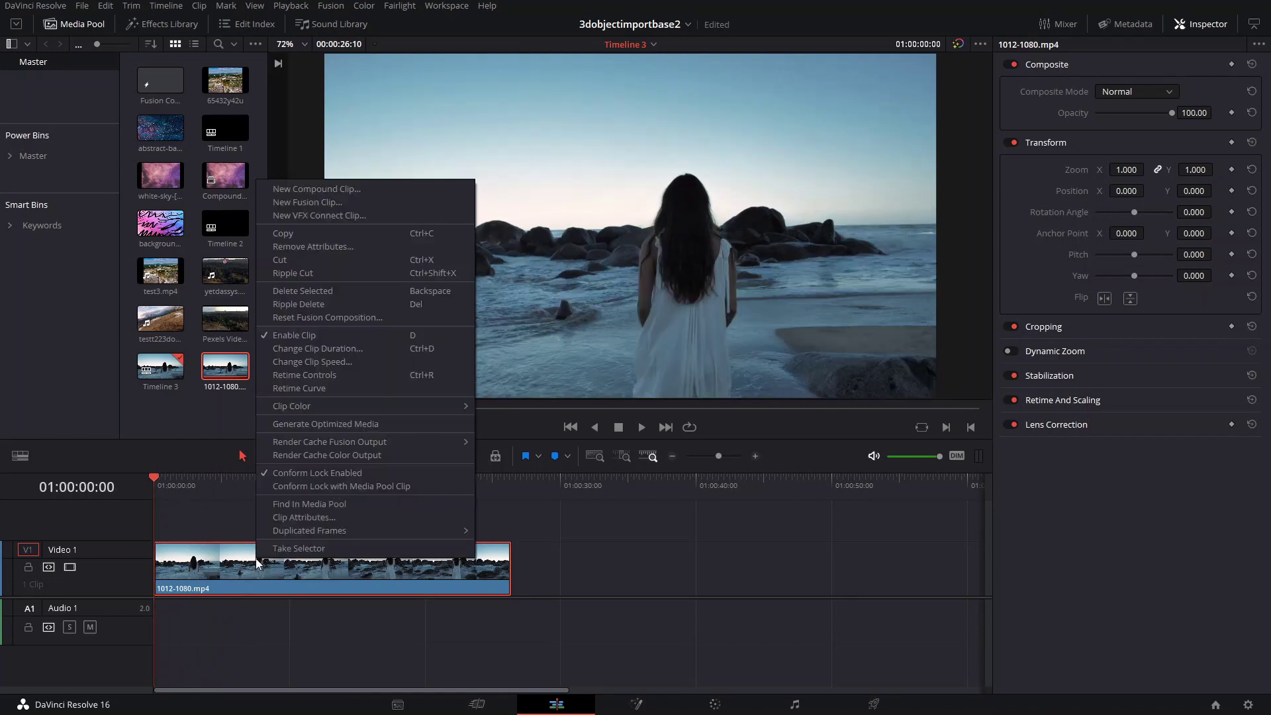
left_click(308, 451)
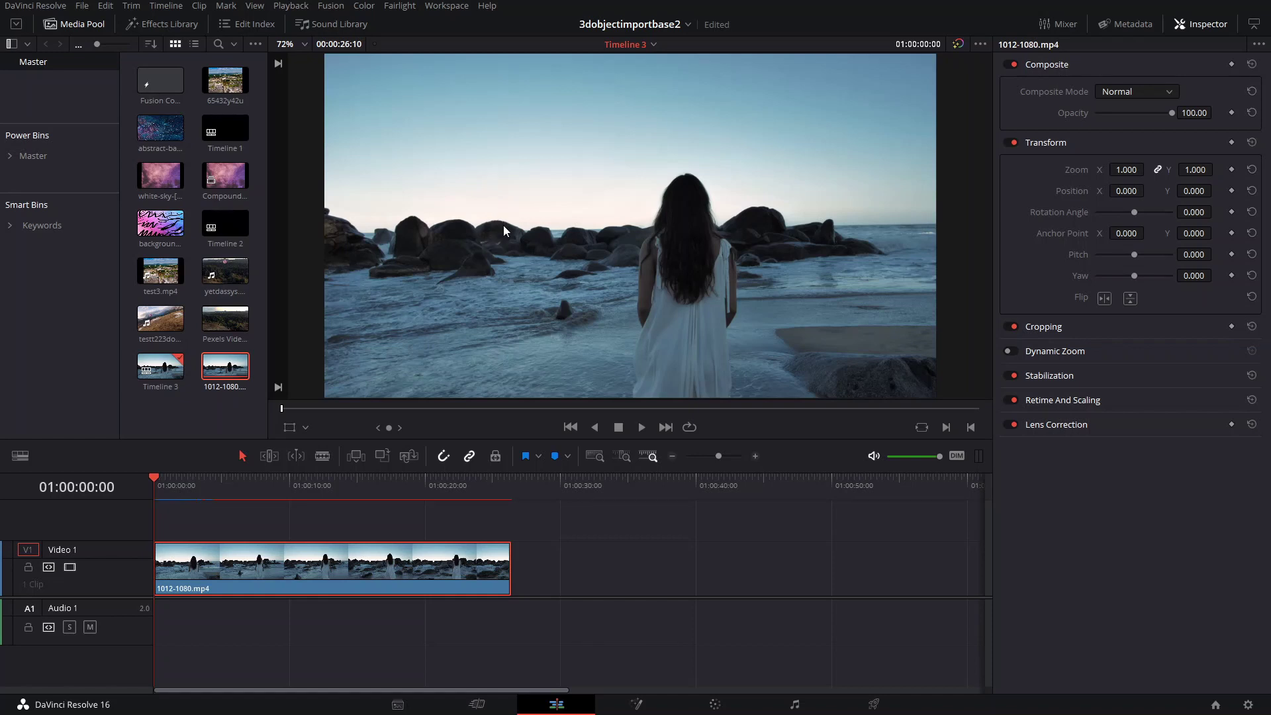
left_click(175, 483)
left_click(158, 486)
key("space")
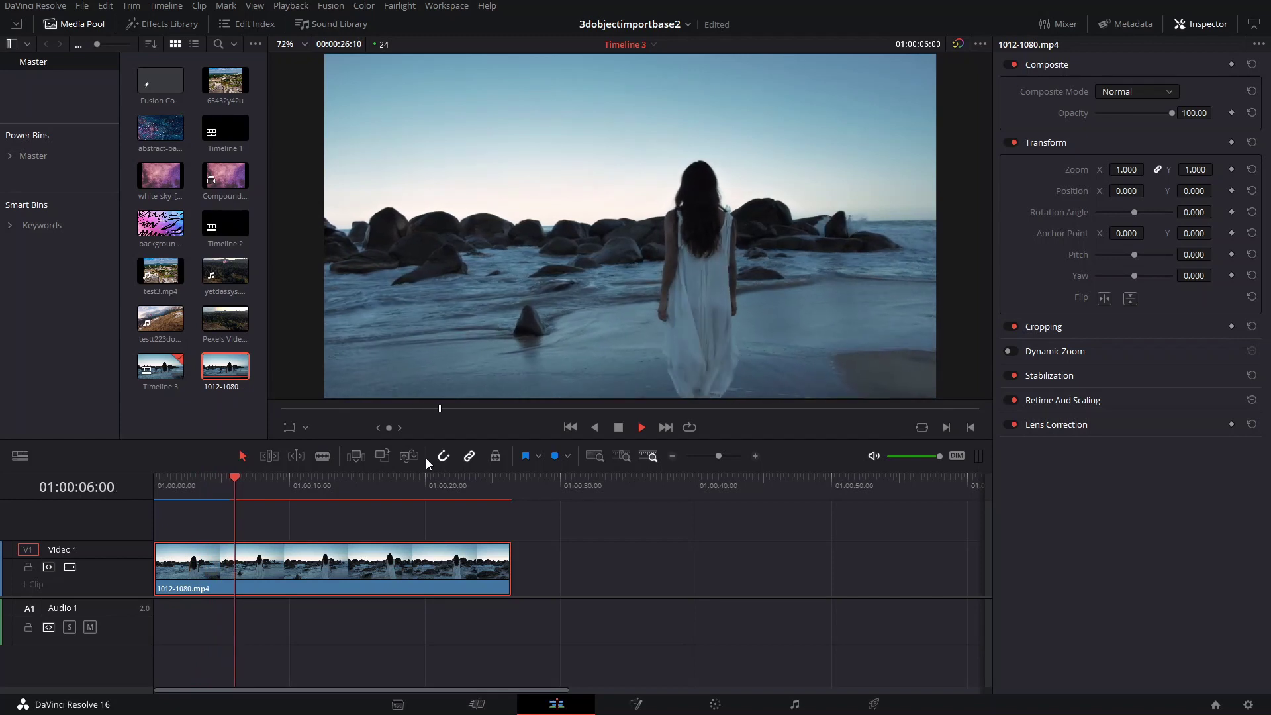
left_click(153, 488)
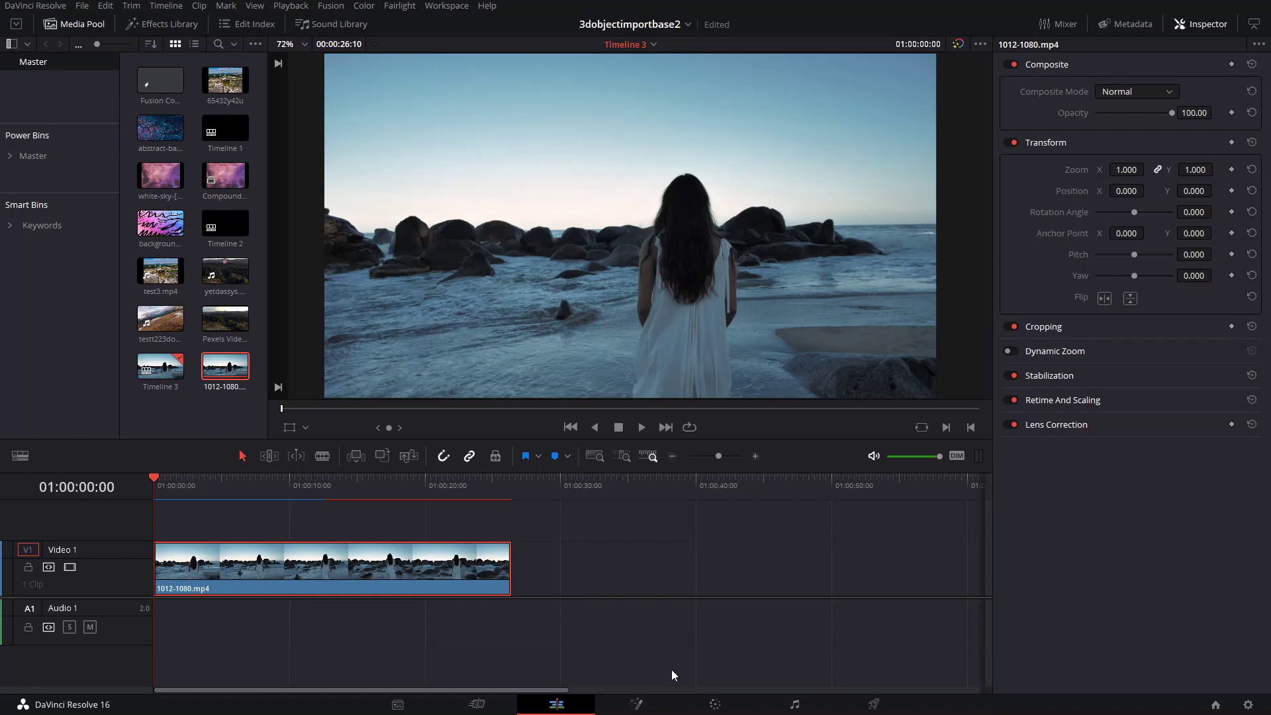
Save the project, open the 1012-1080.mp4 clip on the Fusion page and save again.
key("ctrl+s")
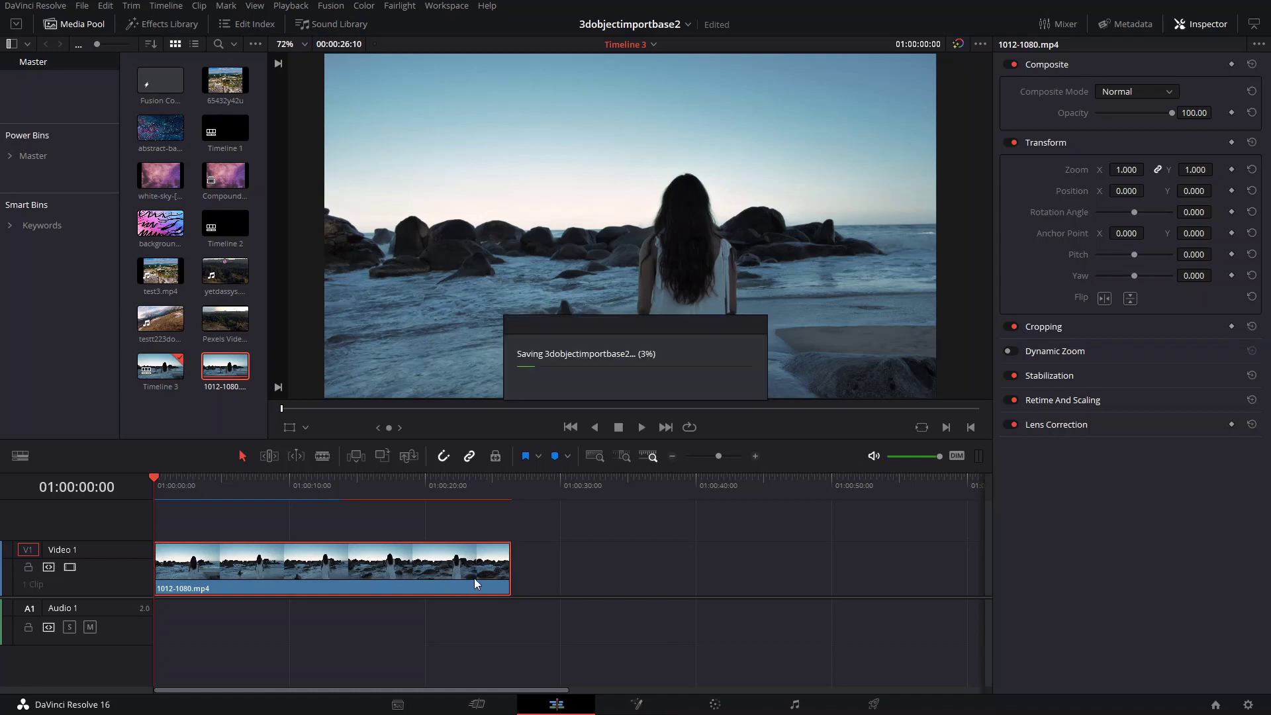
left_click(636, 705)
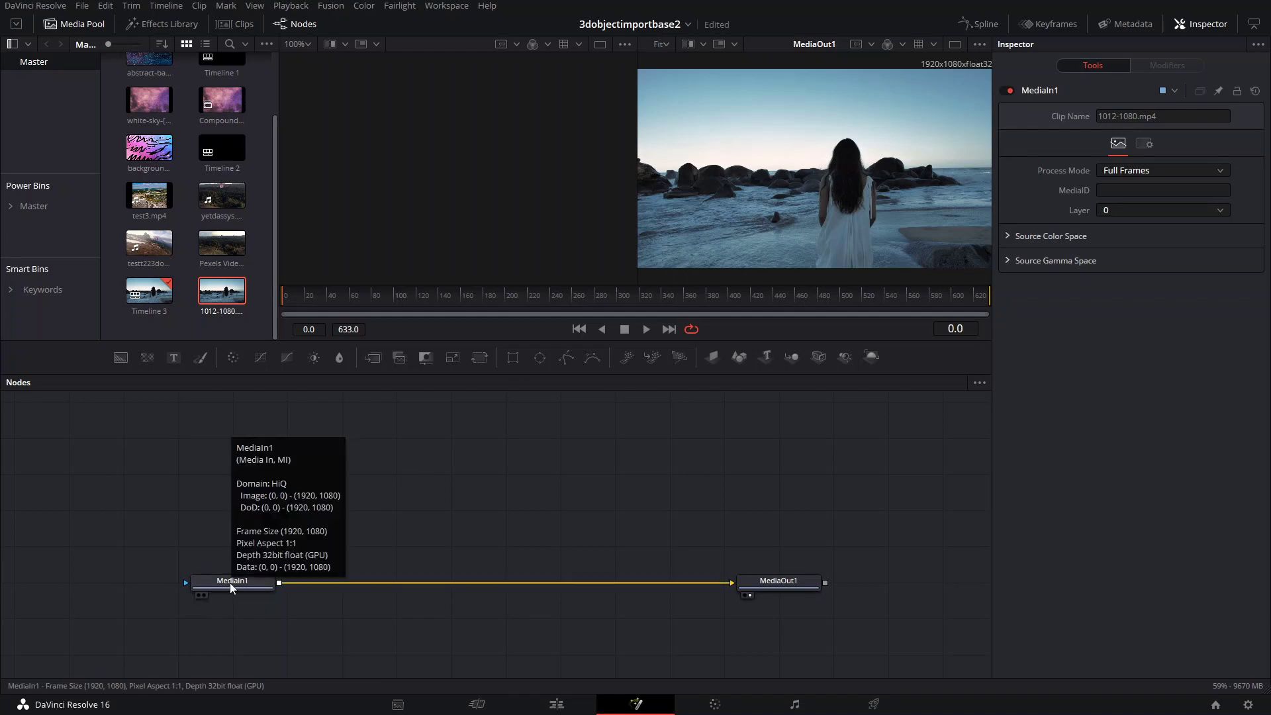
key("ctrl+s")
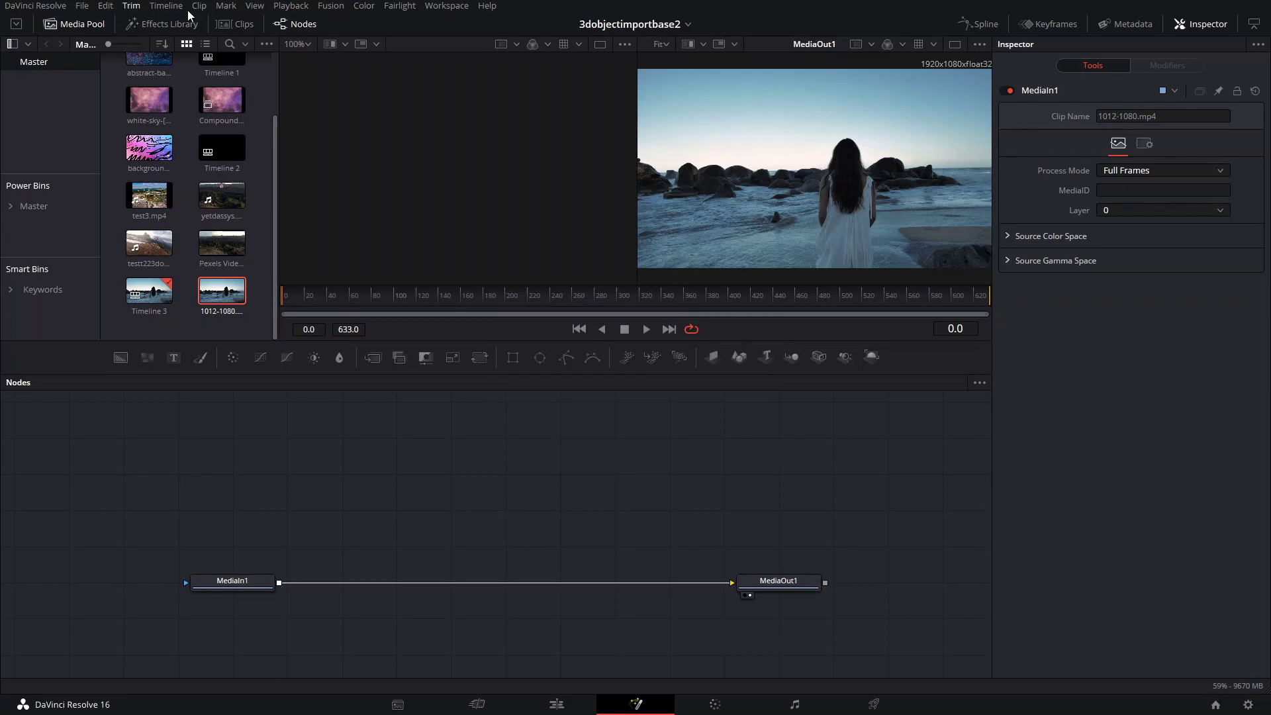
Delete all render cache of the current project.
left_click(294, 6)
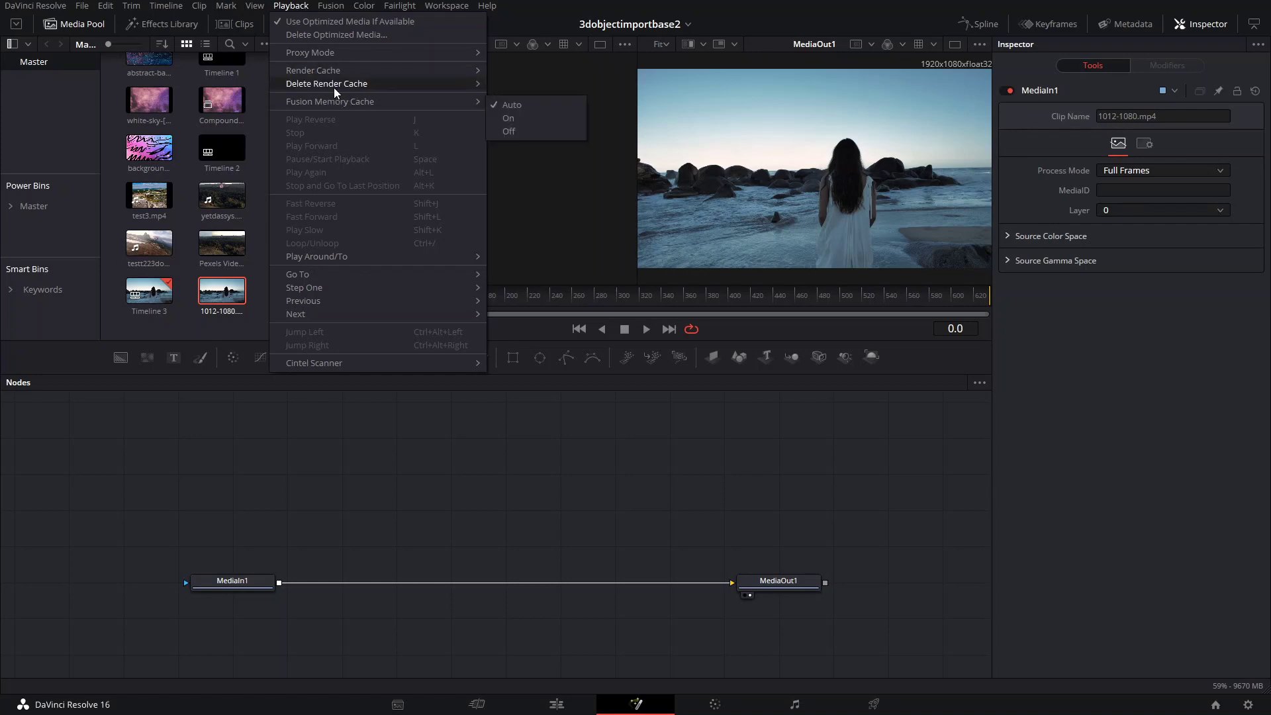
mouse_move(333, 88)
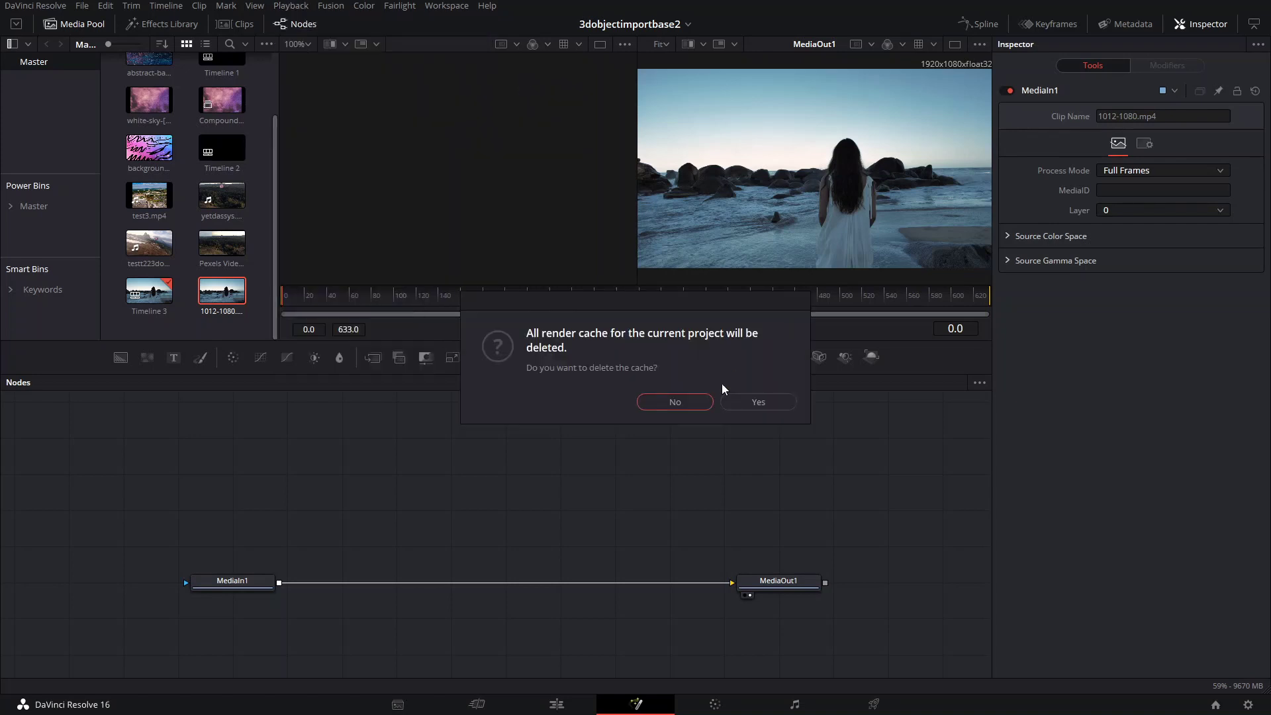
left_click(741, 403)
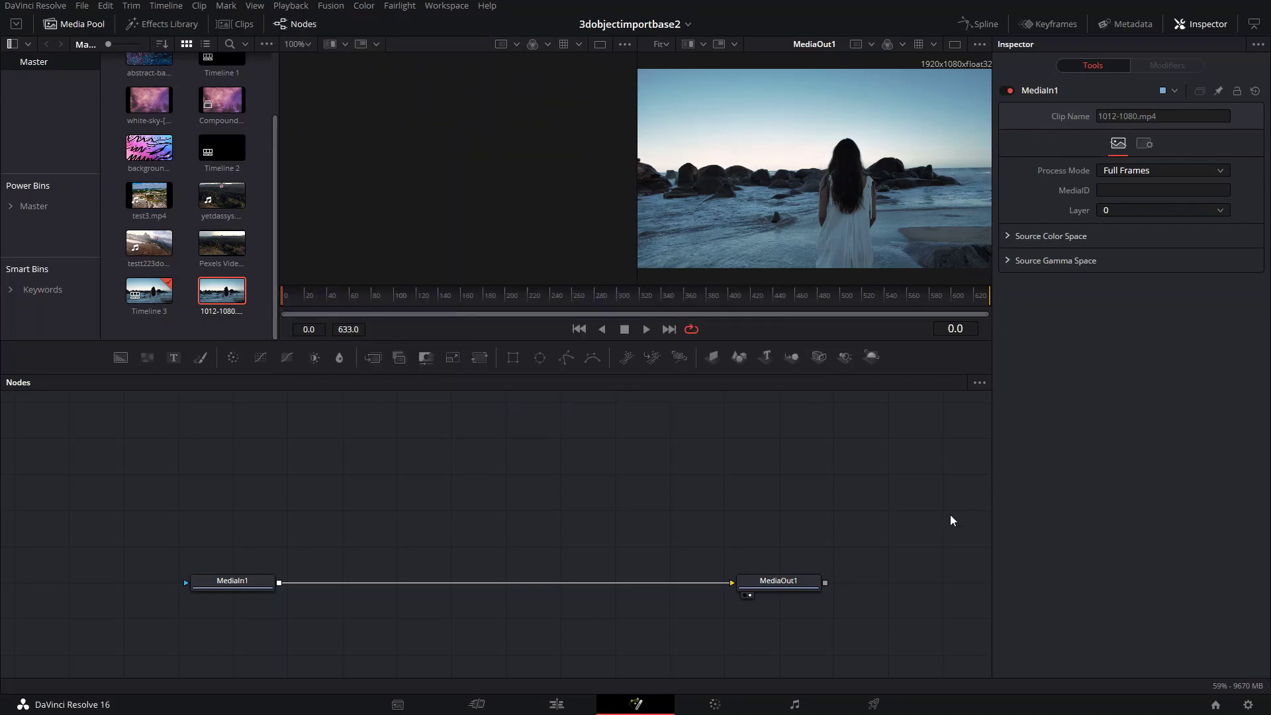
Play the opening frames of the clip and insert a Tracker node between MediaIn1 and MediaOut1.
key("space")
scroll(763, 236, "up", 3)
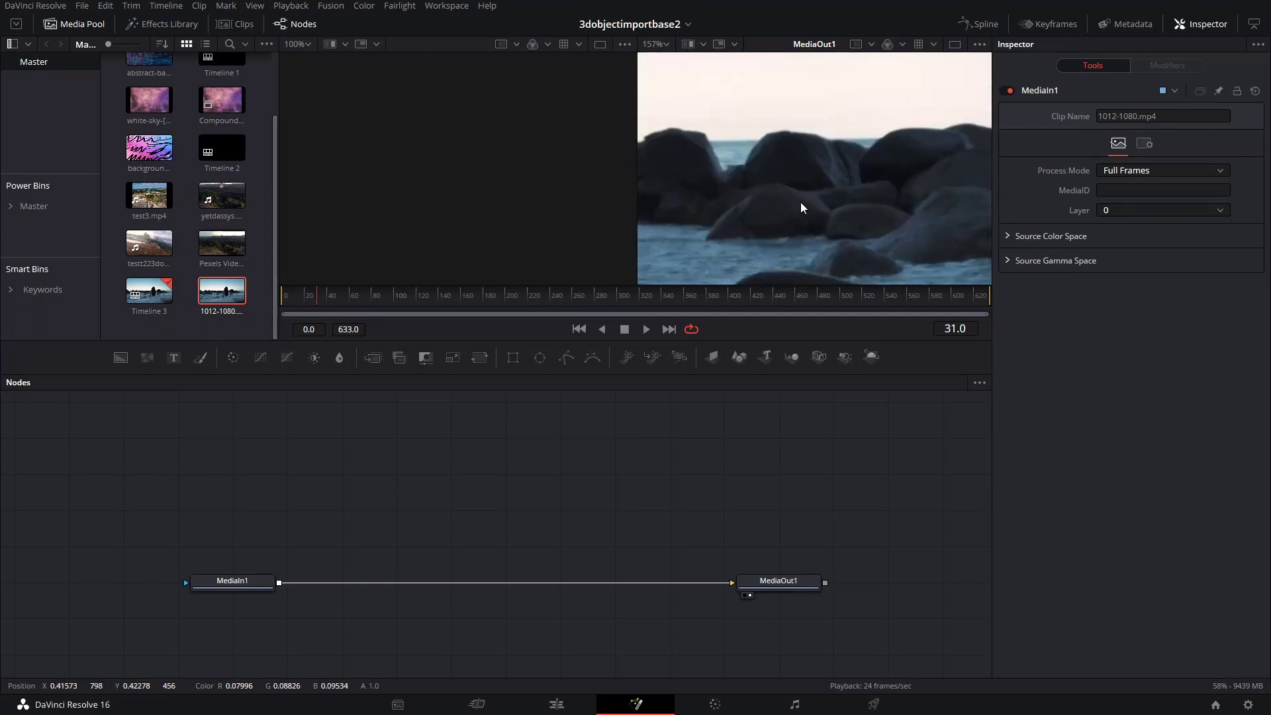
scroll(765, 197, "down", 5)
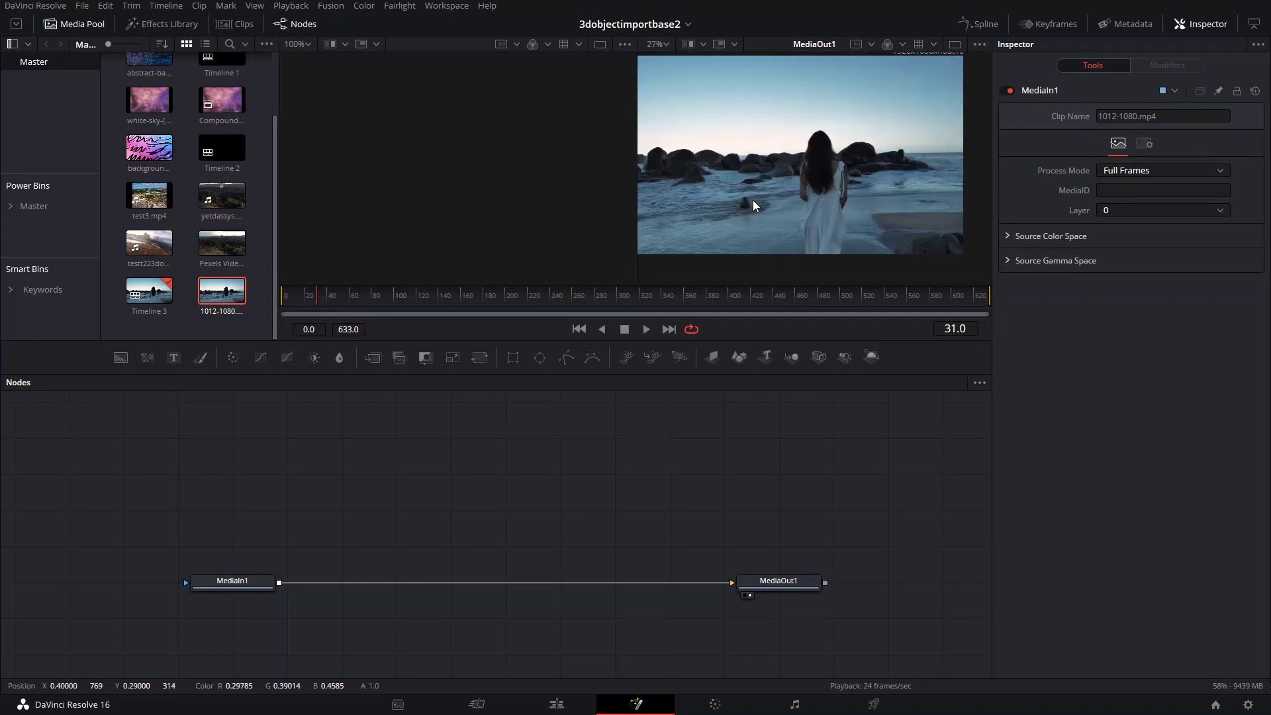
scroll(750, 199, "up", 2)
scroll(744, 180, "down", 1)
left_click(241, 582)
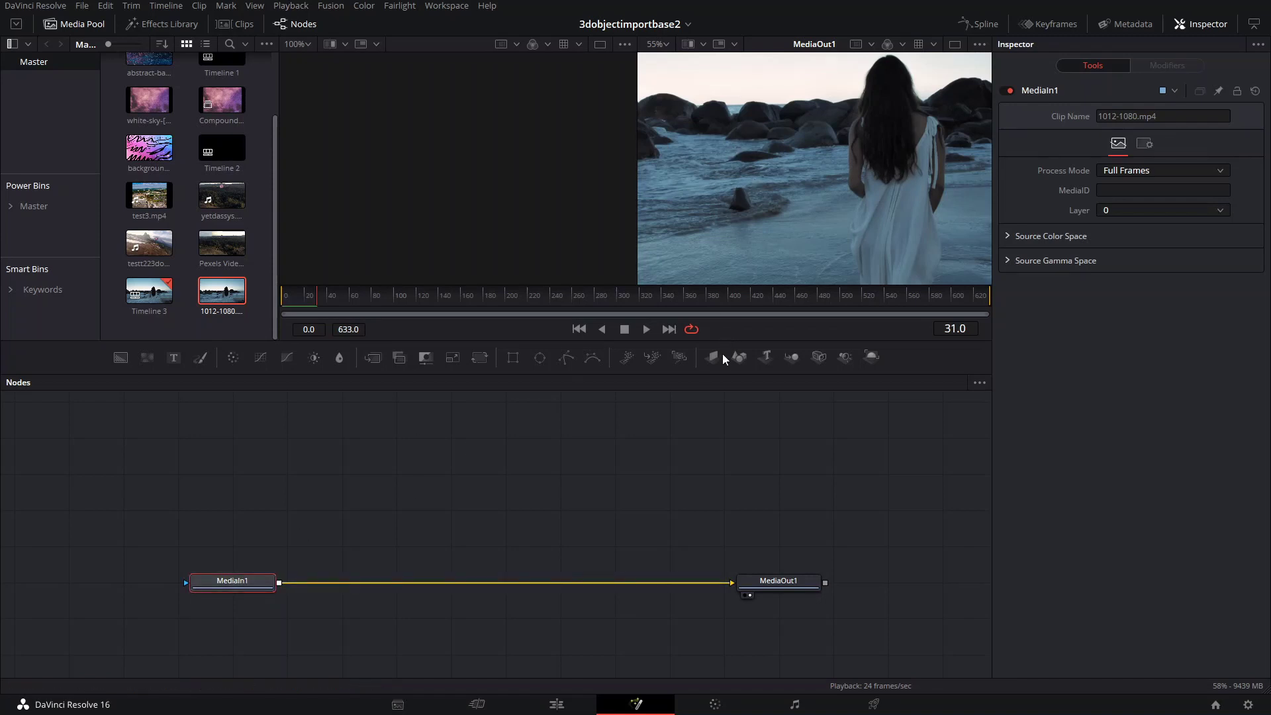
key("shift+space")
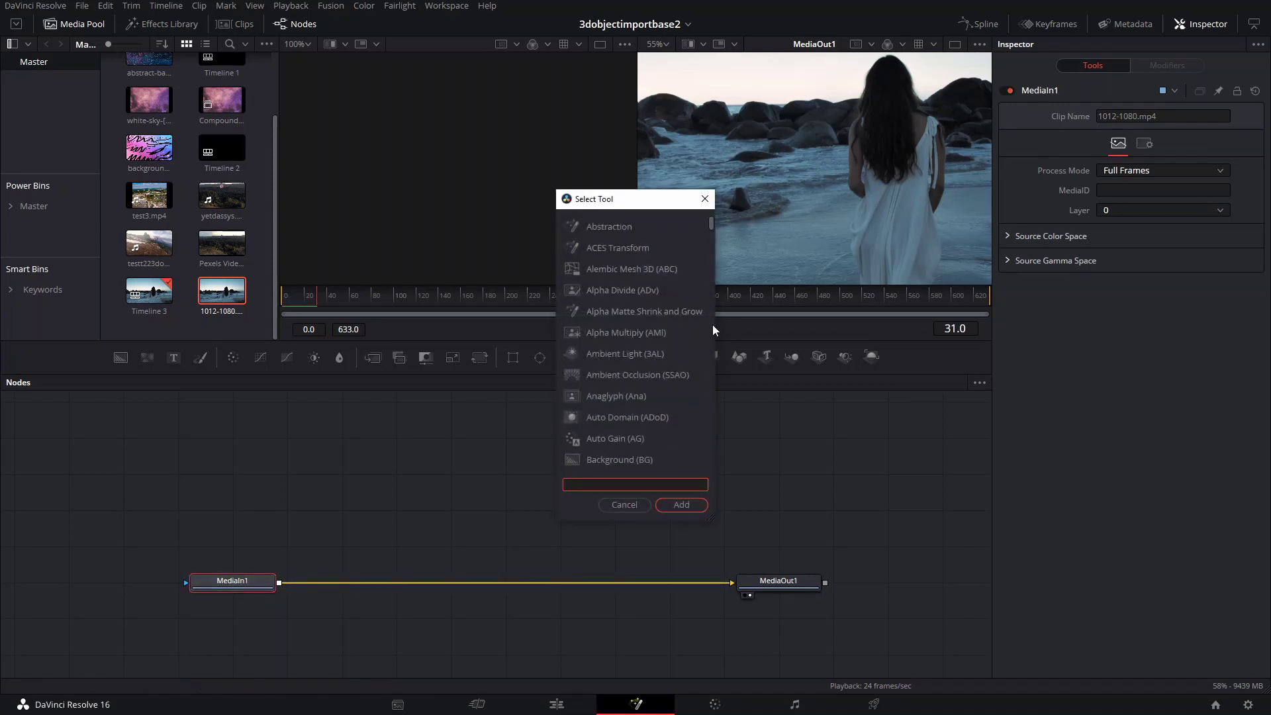
type("tracker")
key("Return")
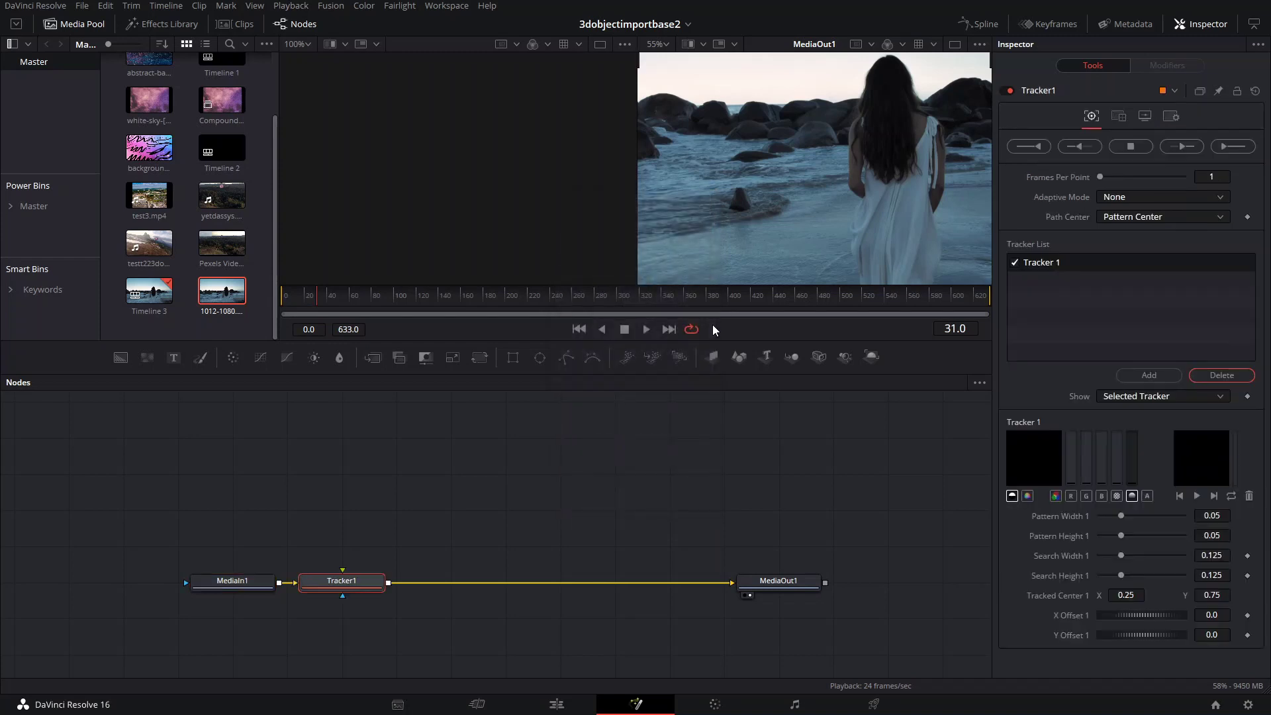
Position the Tracker 1 pattern on the tip of the small rock in the water in front of the woman.
scroll(759, 172, "down", 3)
scroll(760, 169, "up", 4)
left_click_drag(708, 125, 776, 256)
scroll(776, 256, "up", 5)
scroll(776, 256, "up", 5)
left_click_drag(665, 176, 685, 185)
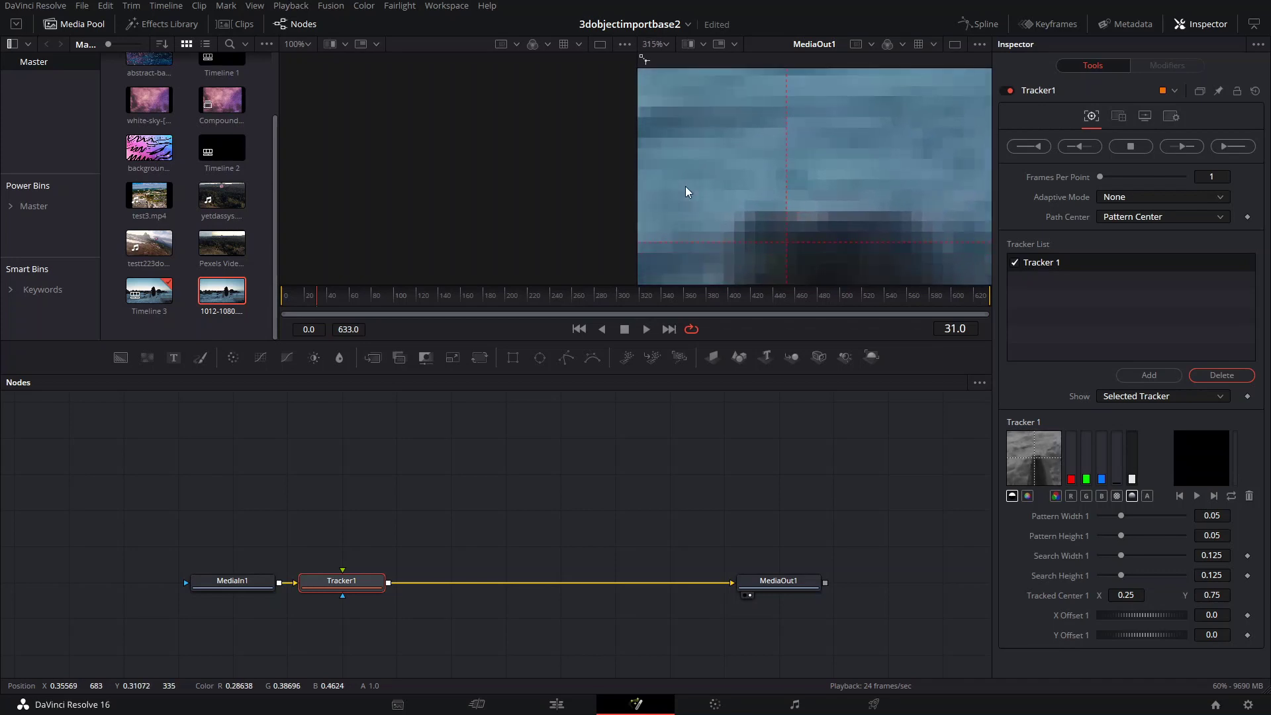
scroll(685, 186, "down", 6)
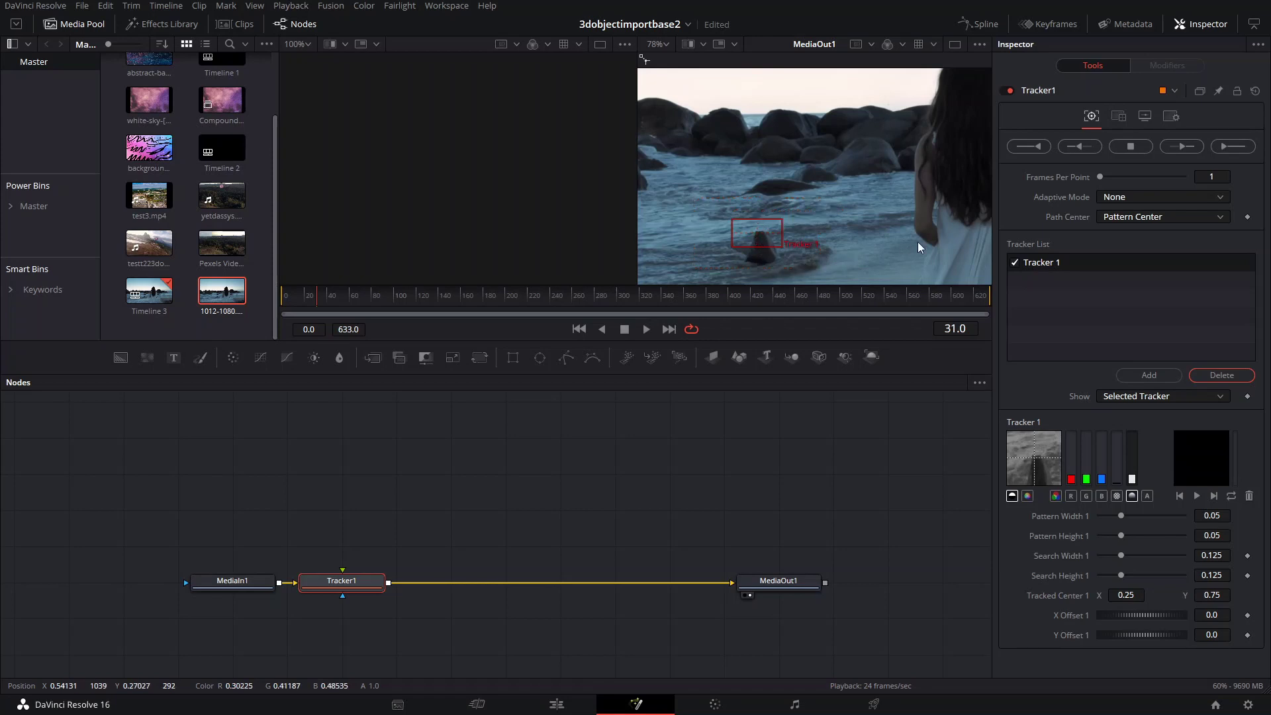
Track the rock forward from frame 0, stop at about frame 362, resume tracking forward and save the project.
left_click(287, 305)
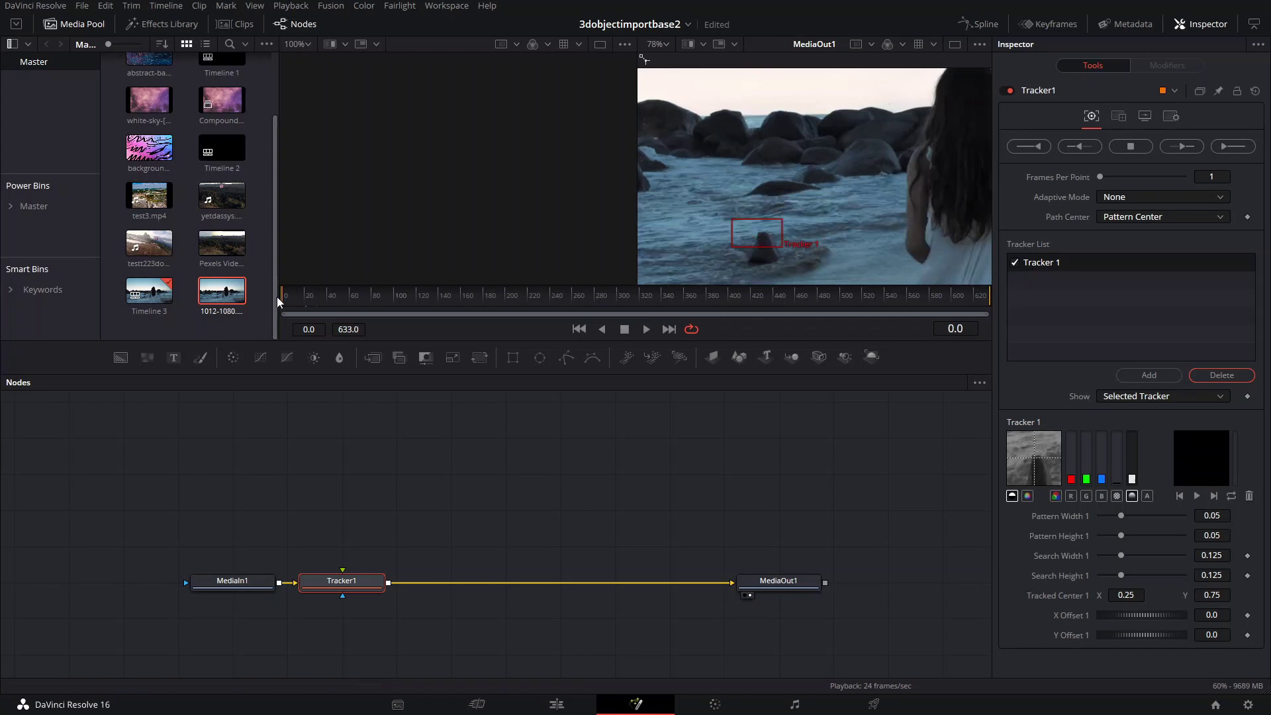
left_click(1184, 146)
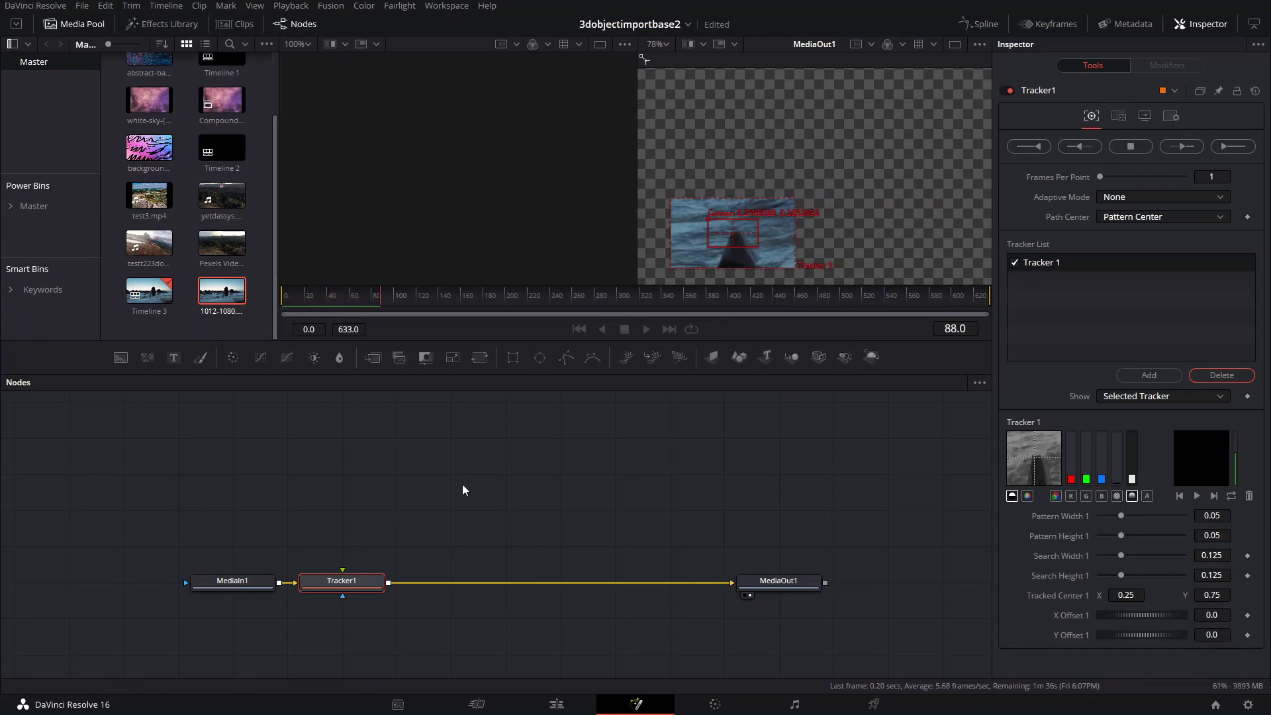
scroll(762, 254, "down", 5)
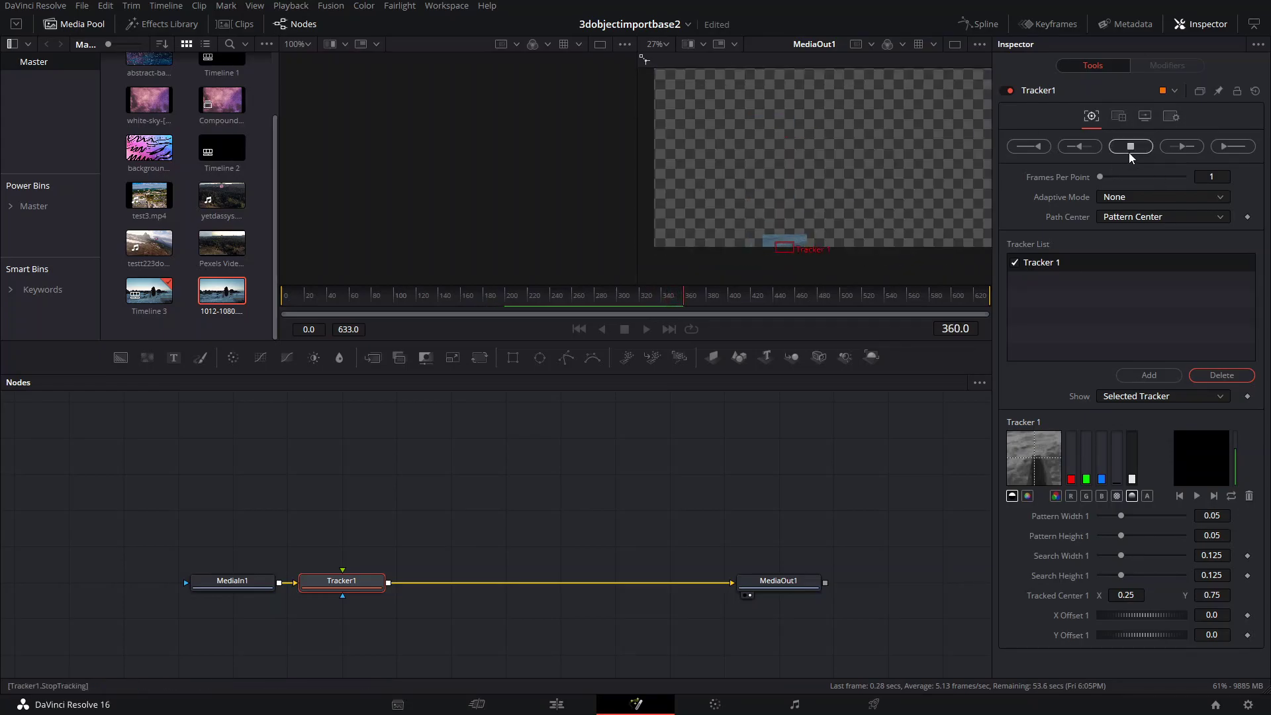
left_click(1131, 145)
left_click(770, 400)
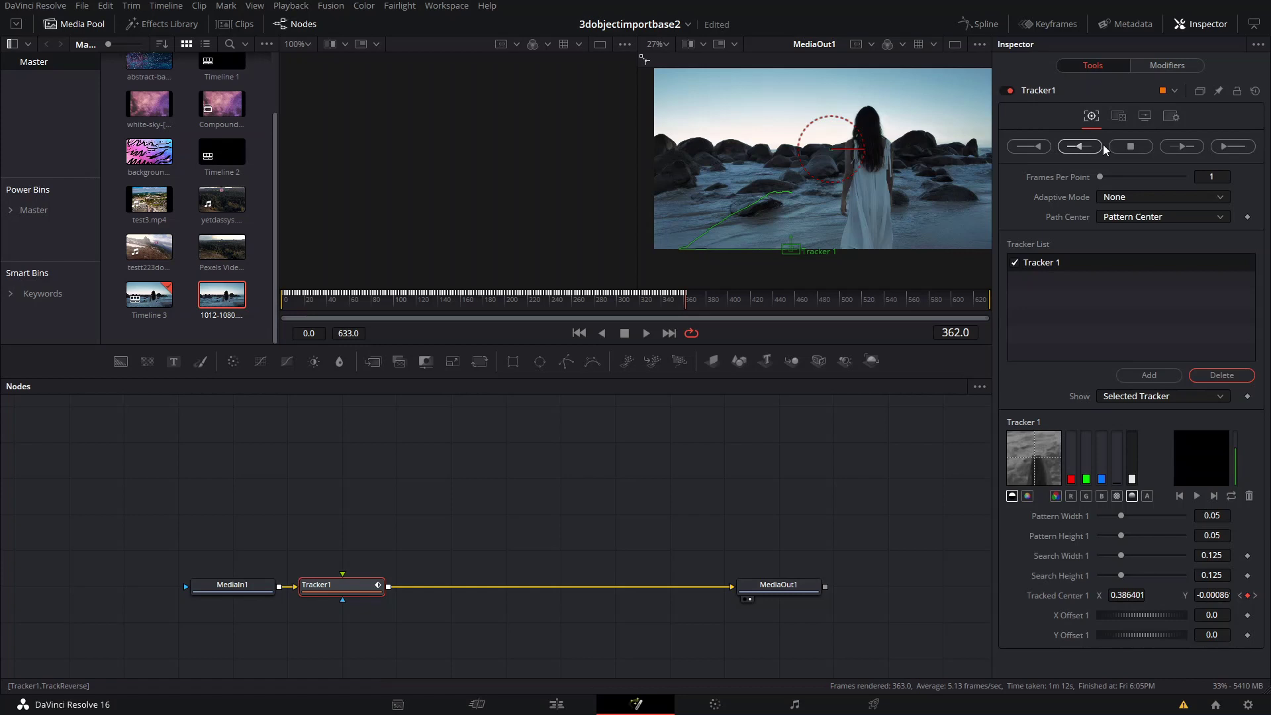
left_click(1181, 146)
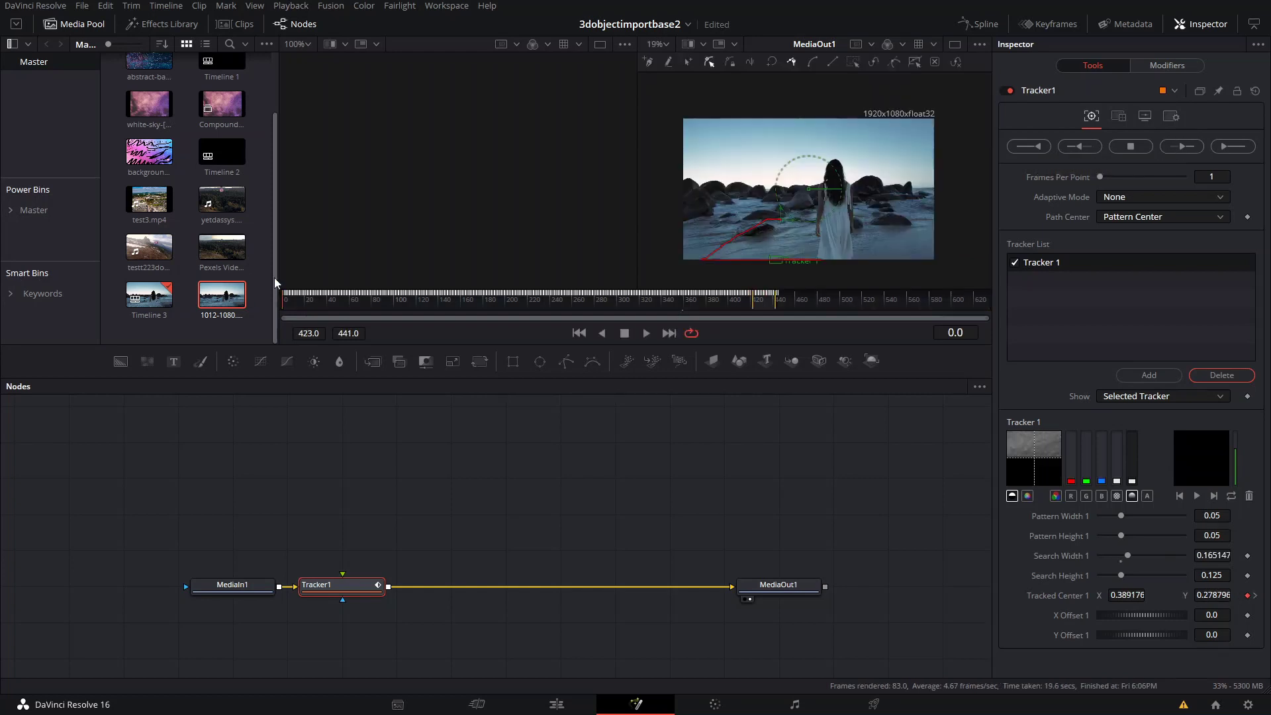
key("ctrl+s")
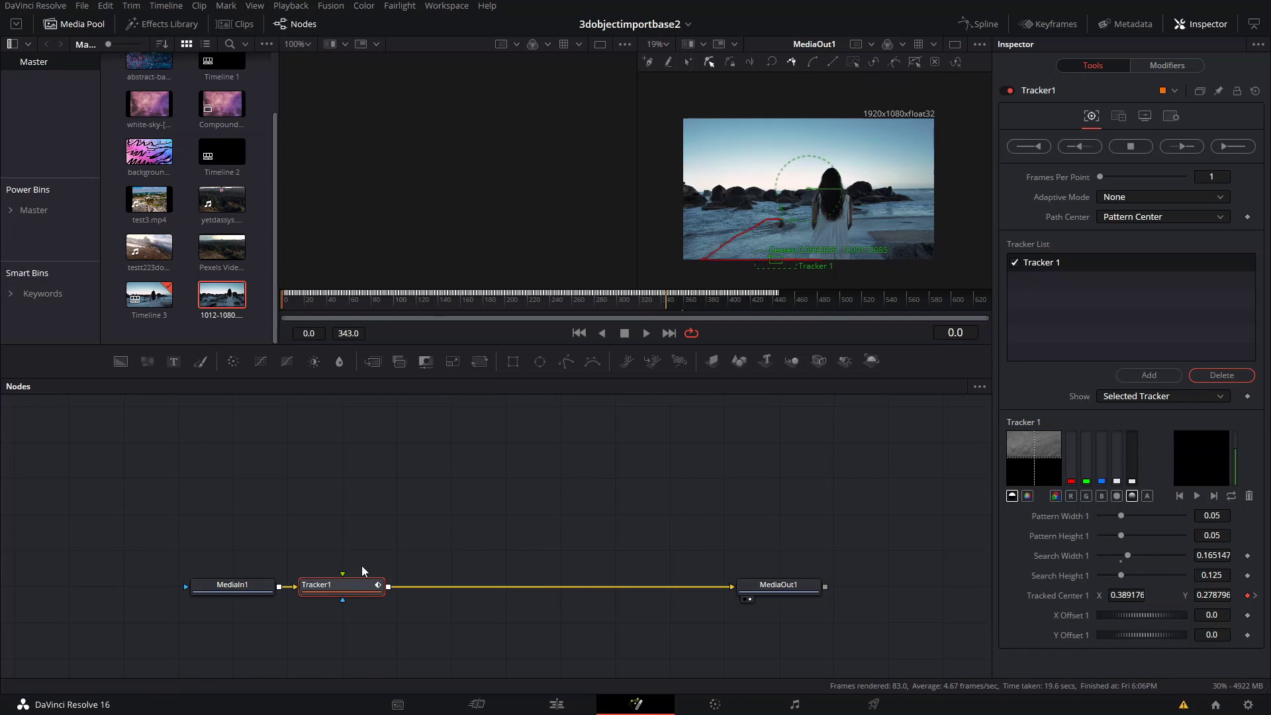
Space Tracker1 out between the media nodes, add a Renderer3D node above them and show it in the second viewer.
left_click_drag(349, 591, 489, 584)
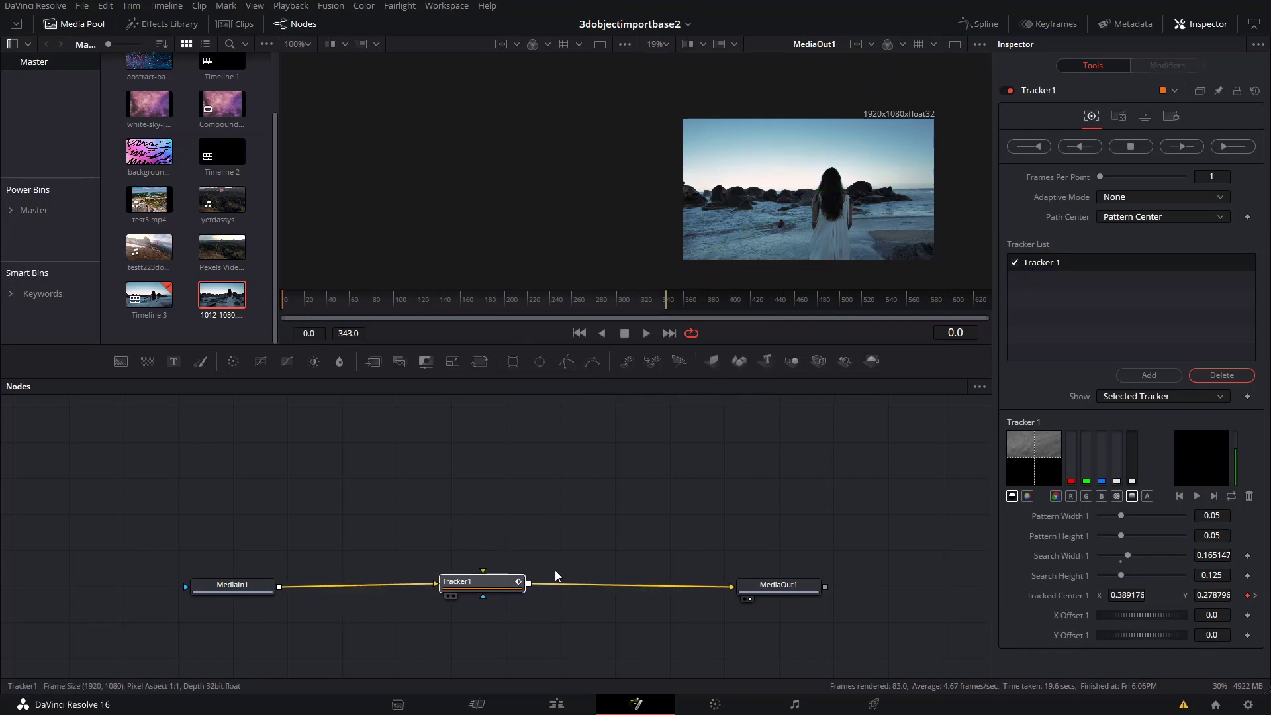
left_click(779, 586)
right_click(555, 491)
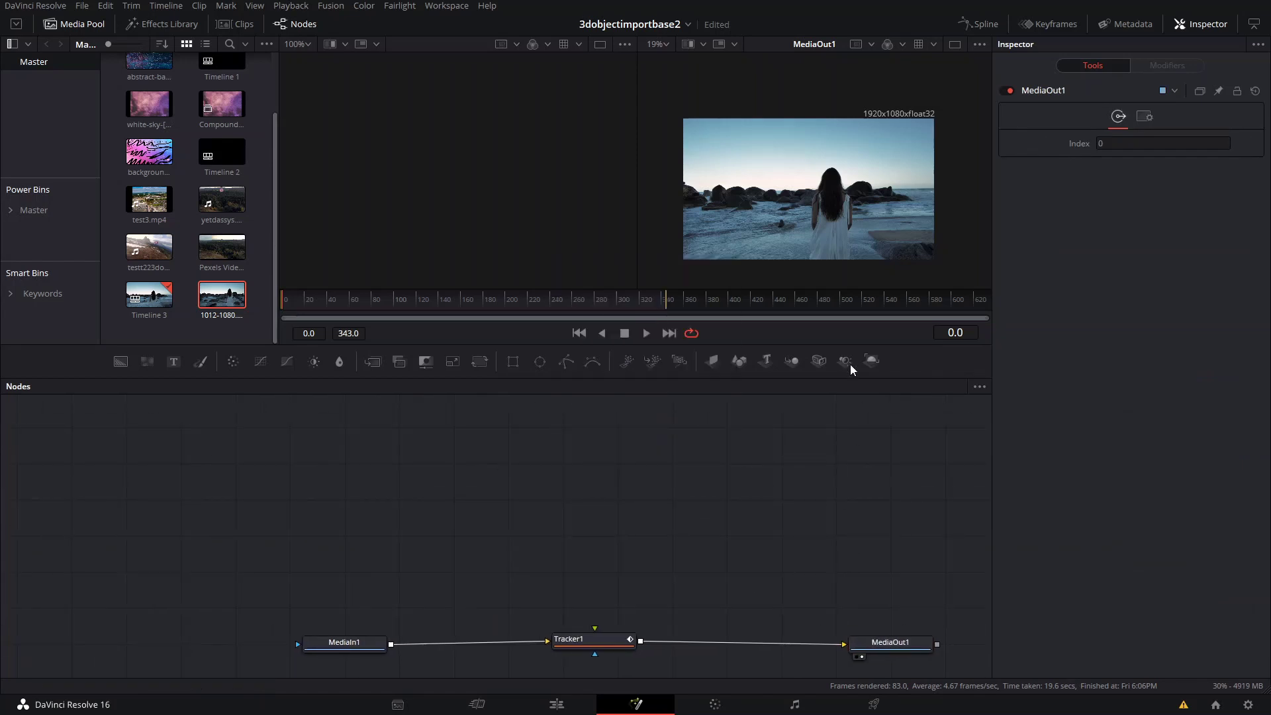
left_click(871, 360)
left_click_drag(903, 552, 686, 526)
key("2")
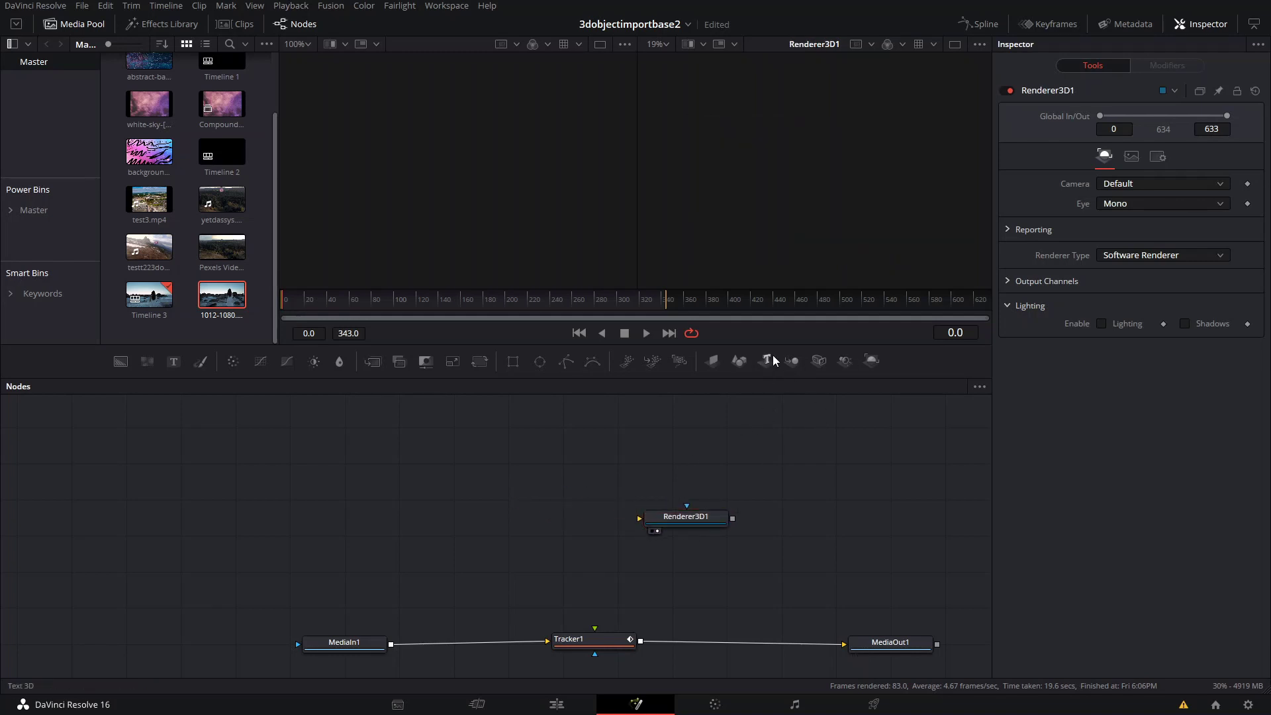
Add a Merge3D node, connect its output to Renderer3D1 and place it before the renderer.
left_click(791, 360)
left_click_drag(754, 443, 689, 530)
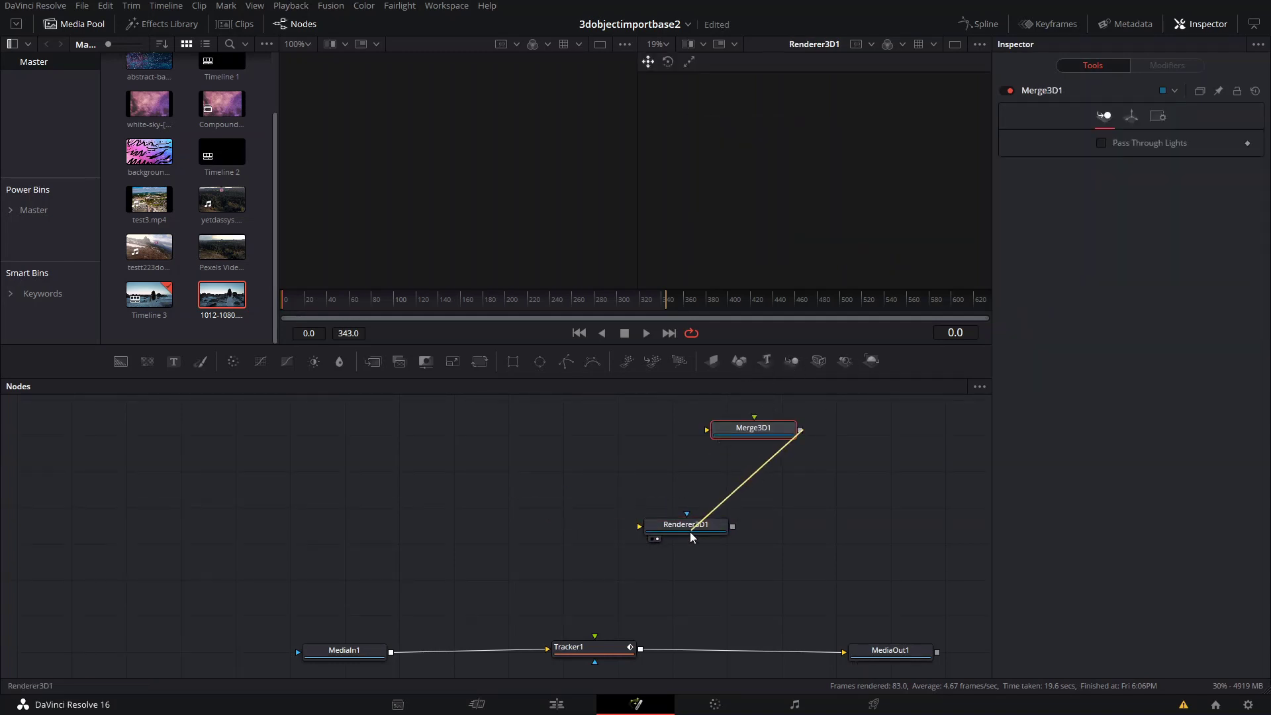
left_click_drag(745, 439, 546, 518)
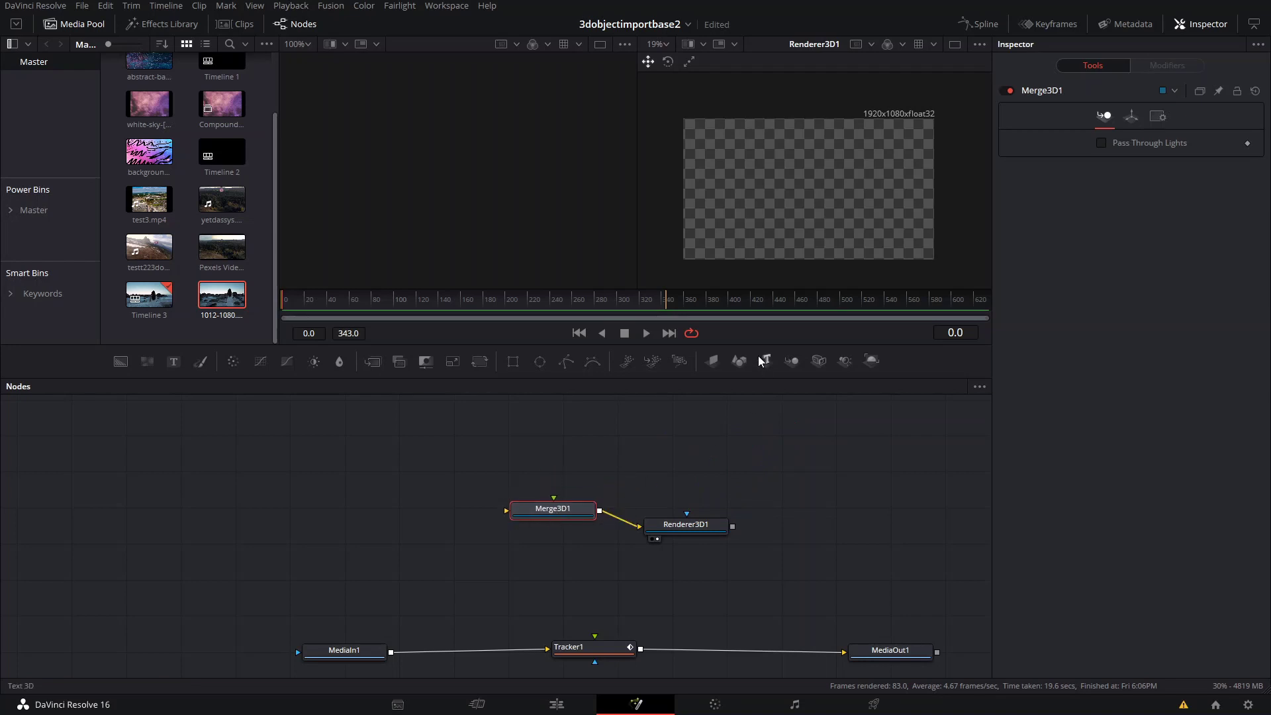
Add a Shape3D node connected to Merge3D1 and set its shape to Cylinder.
left_click(738, 360)
left_click_drag(440, 578, 473, 430)
left_click(1150, 142)
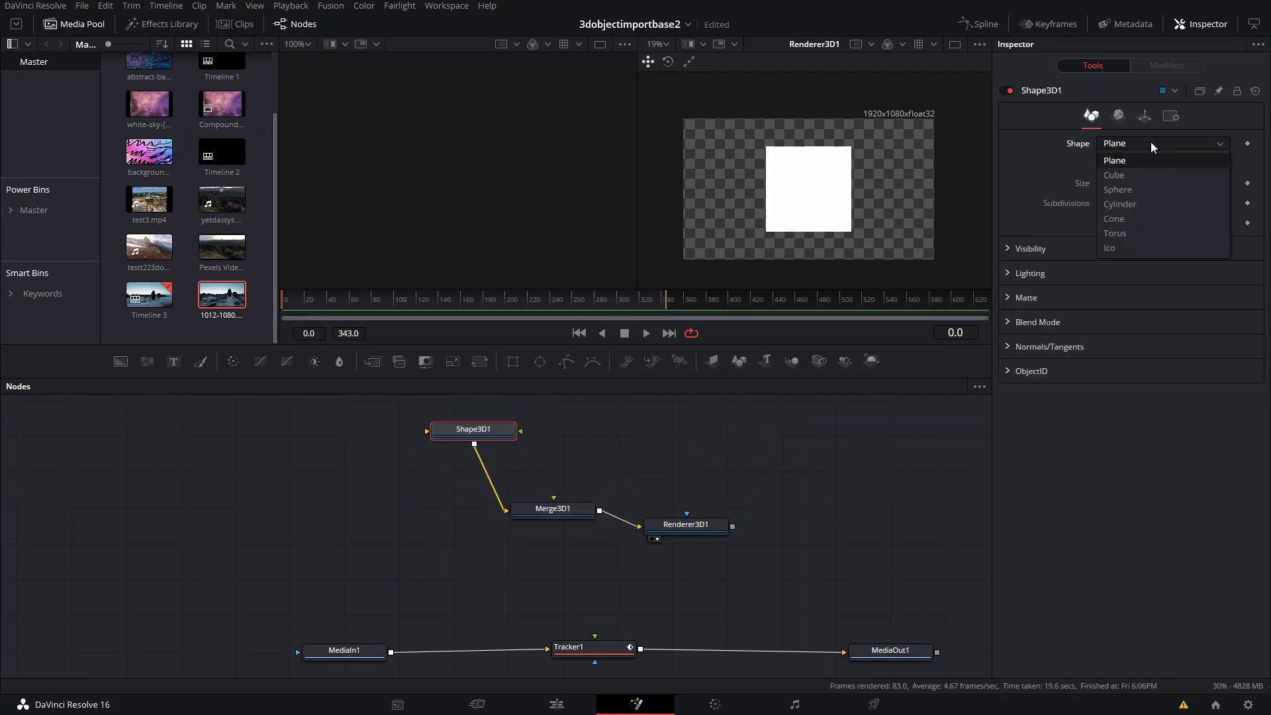
left_click(1124, 209)
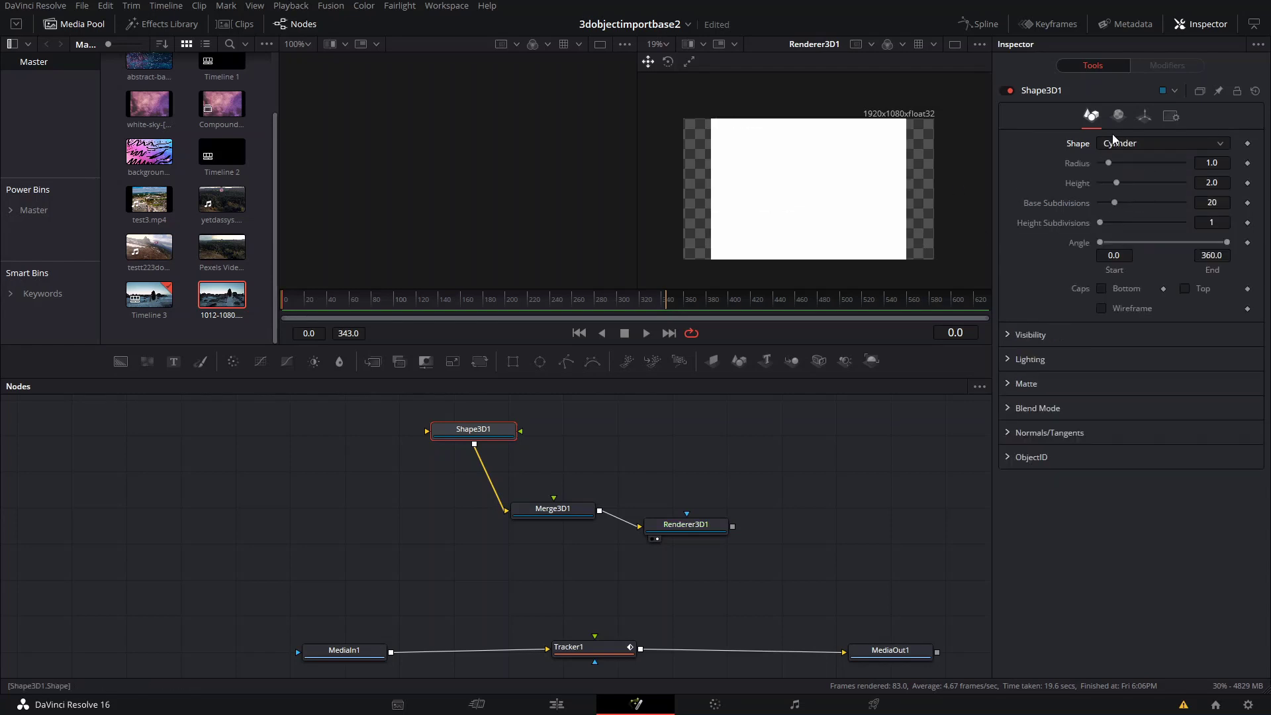
Show Merge3D1 in the first viewer with the whole 3D shape in view.
left_click(550, 509)
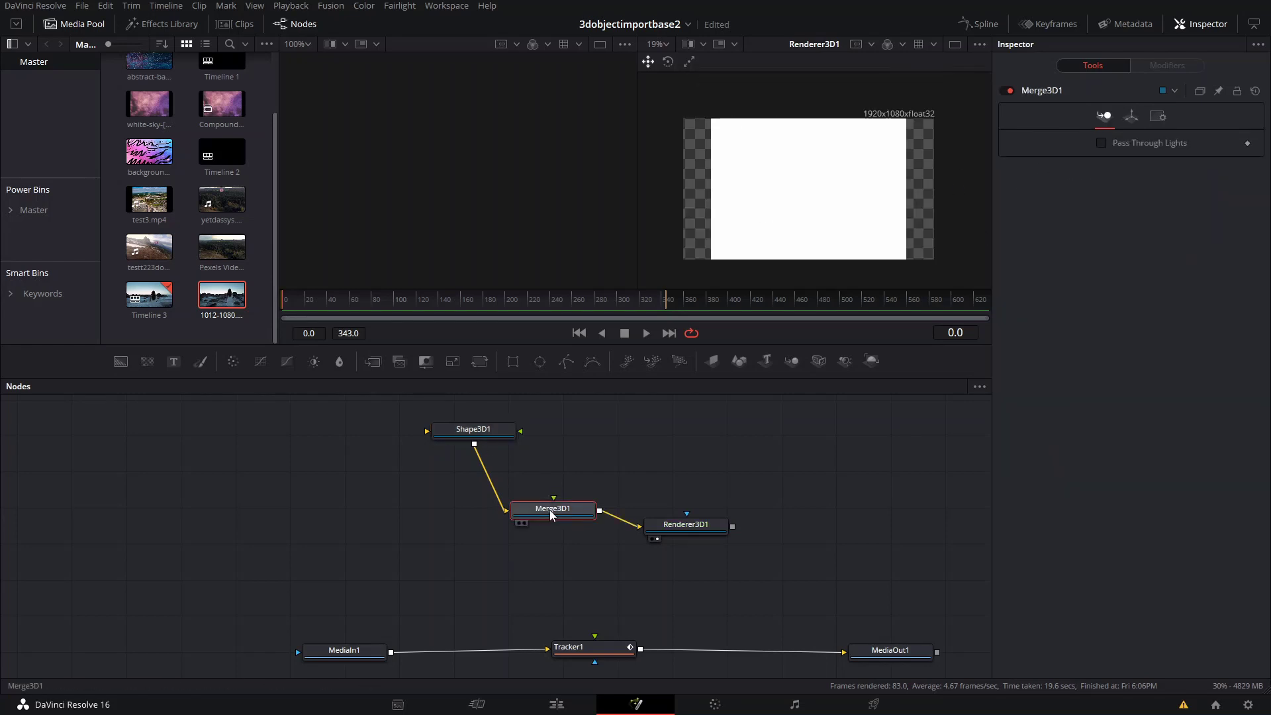
key("1")
scroll(486, 165, "down", 5)
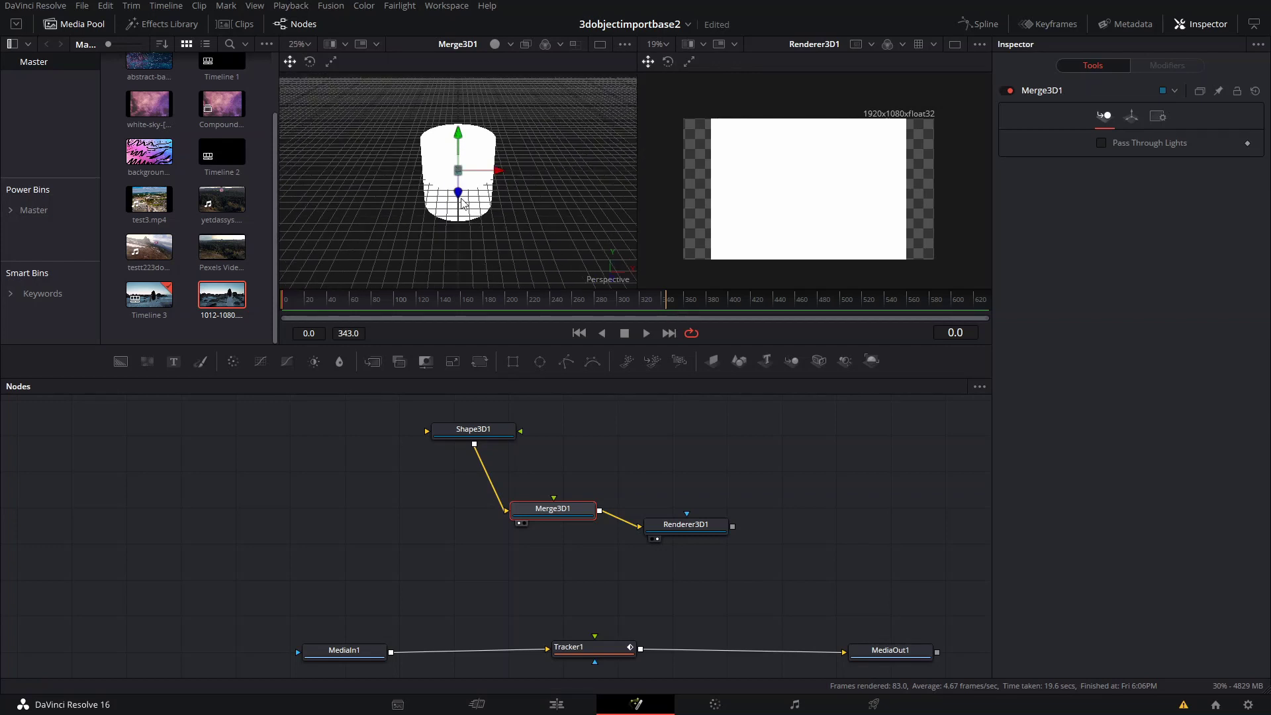
Change Shape3D1 to a Cone with radius 0.487 and height 1.685, shift it slightly along X and enable its bottom cap.
left_click(487, 434)
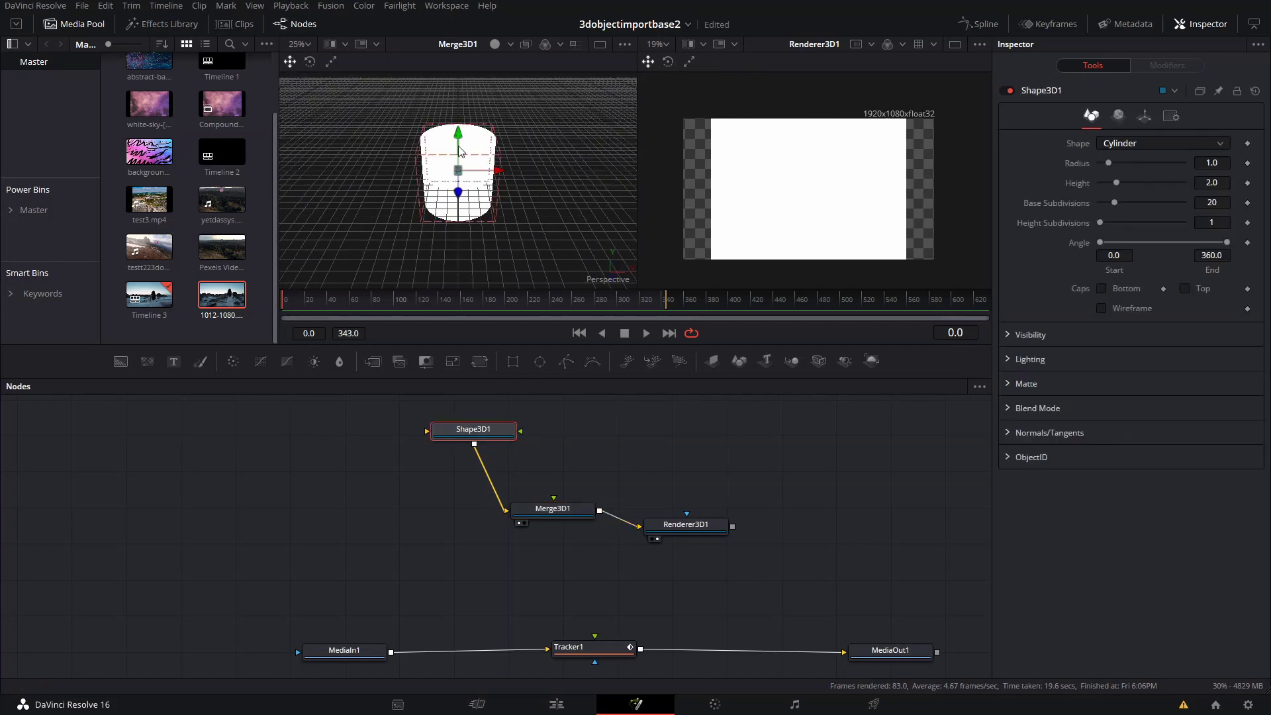
left_click(1125, 143)
left_click(1126, 217)
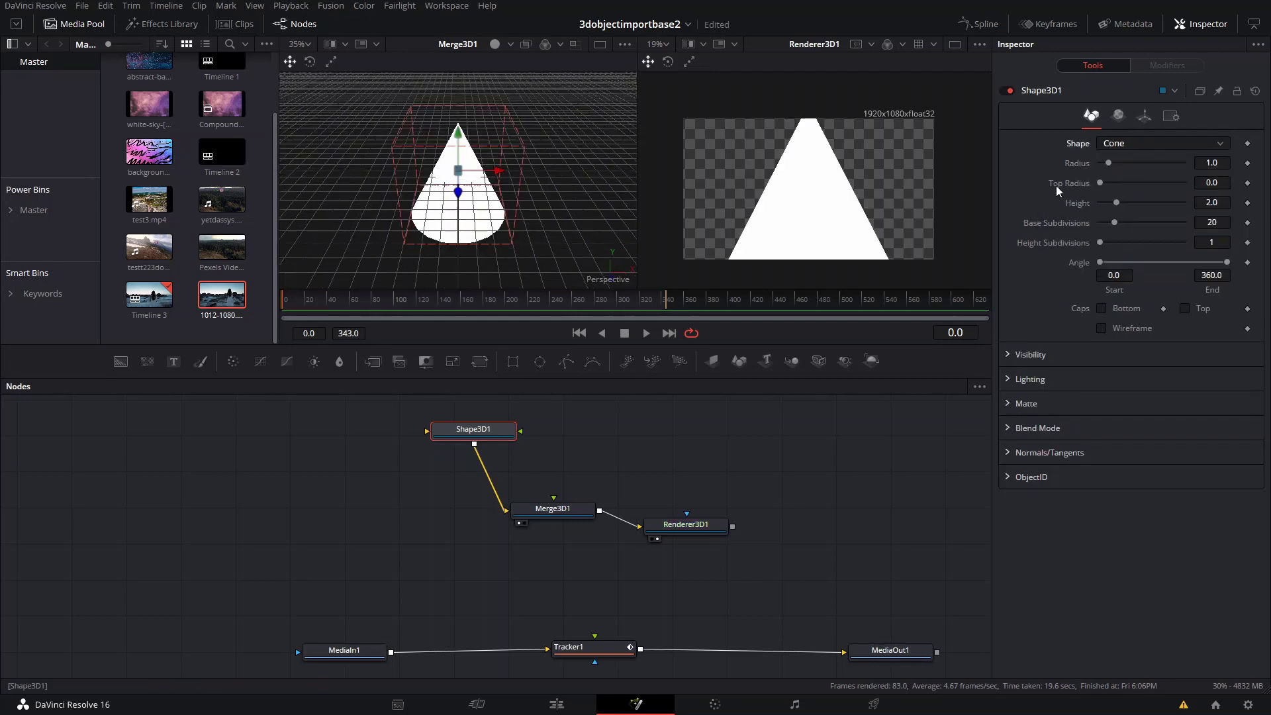
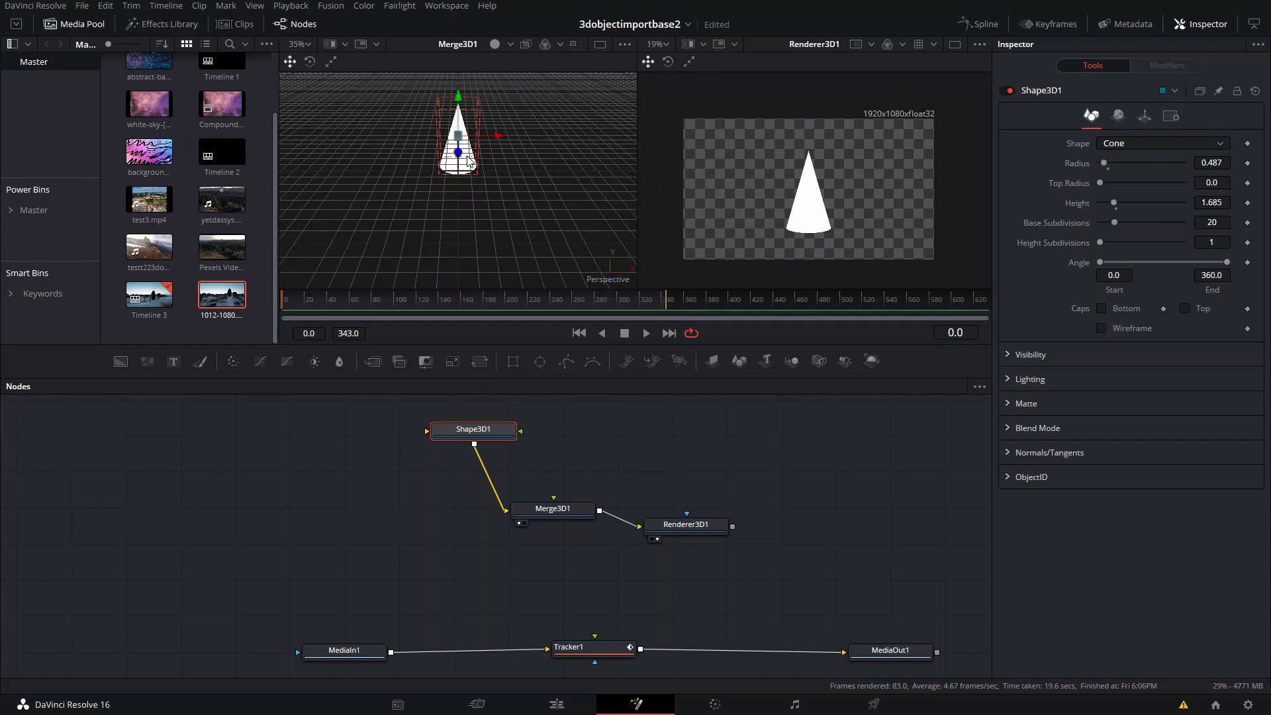
mouse_move(489, 138)
left_mouse_down()
mouse_move(471, 143)
mouse_move(497, 139)
left_mouse_up()
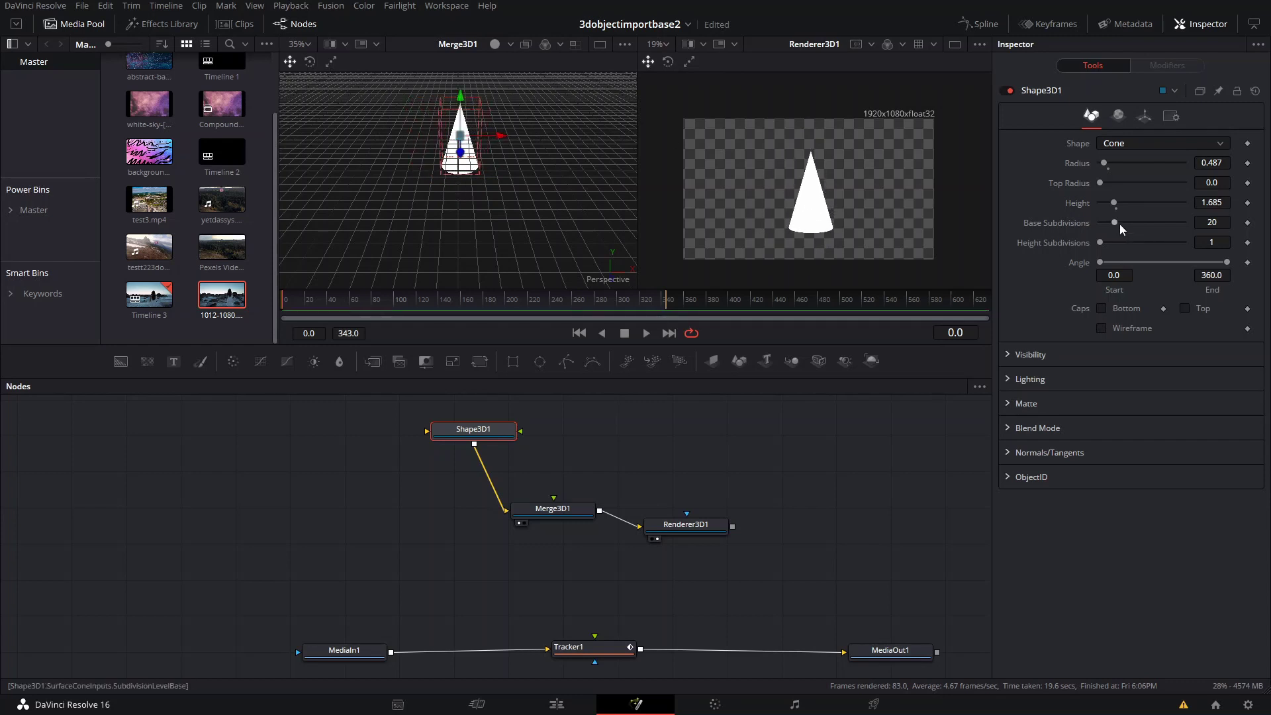
left_click(1101, 308)
Turn the cone upside down by setting its X rotation to -180.
left_click(1144, 116)
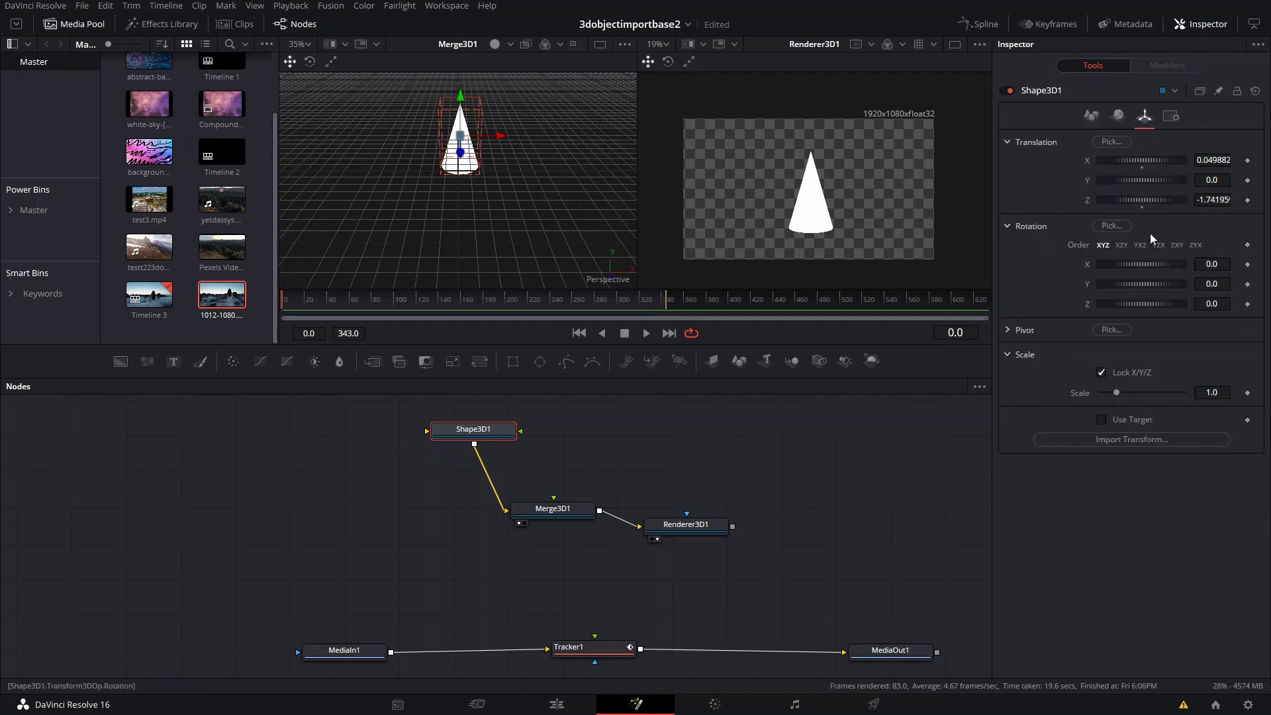
left_click_drag(1162, 283, 1098, 271)
key("ctrl+z")
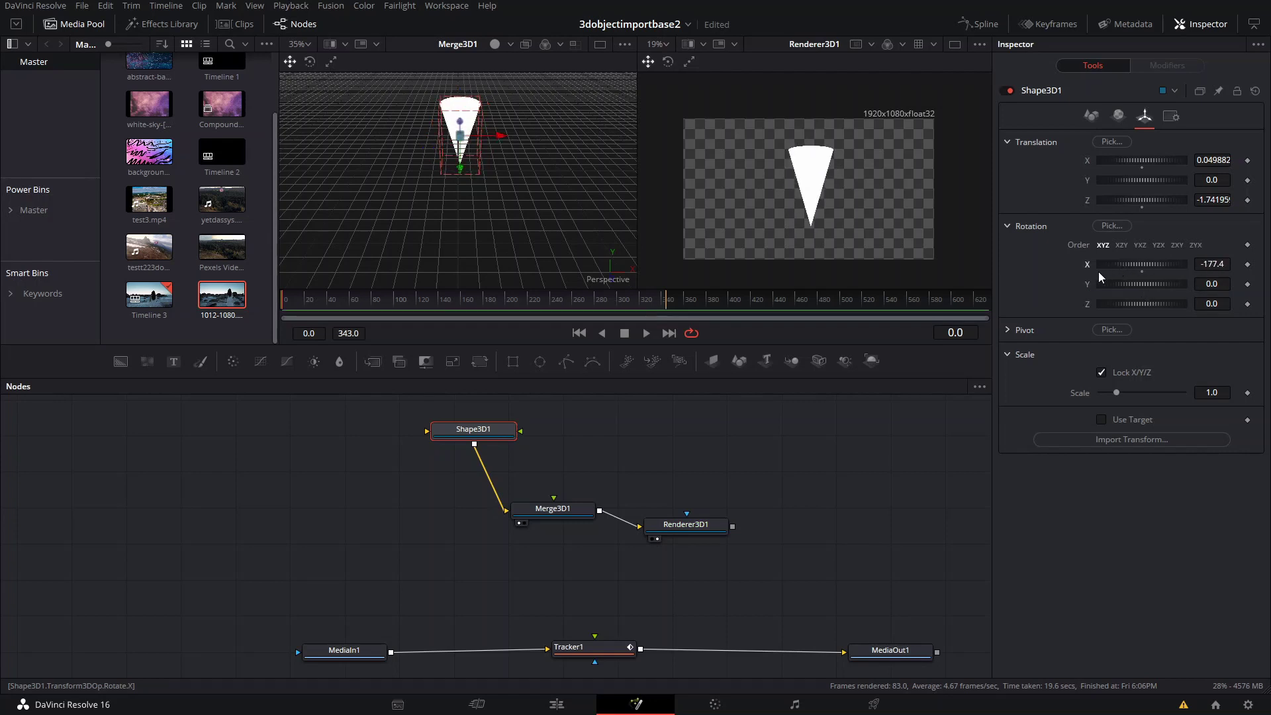
left_click(1214, 263)
type("-180")
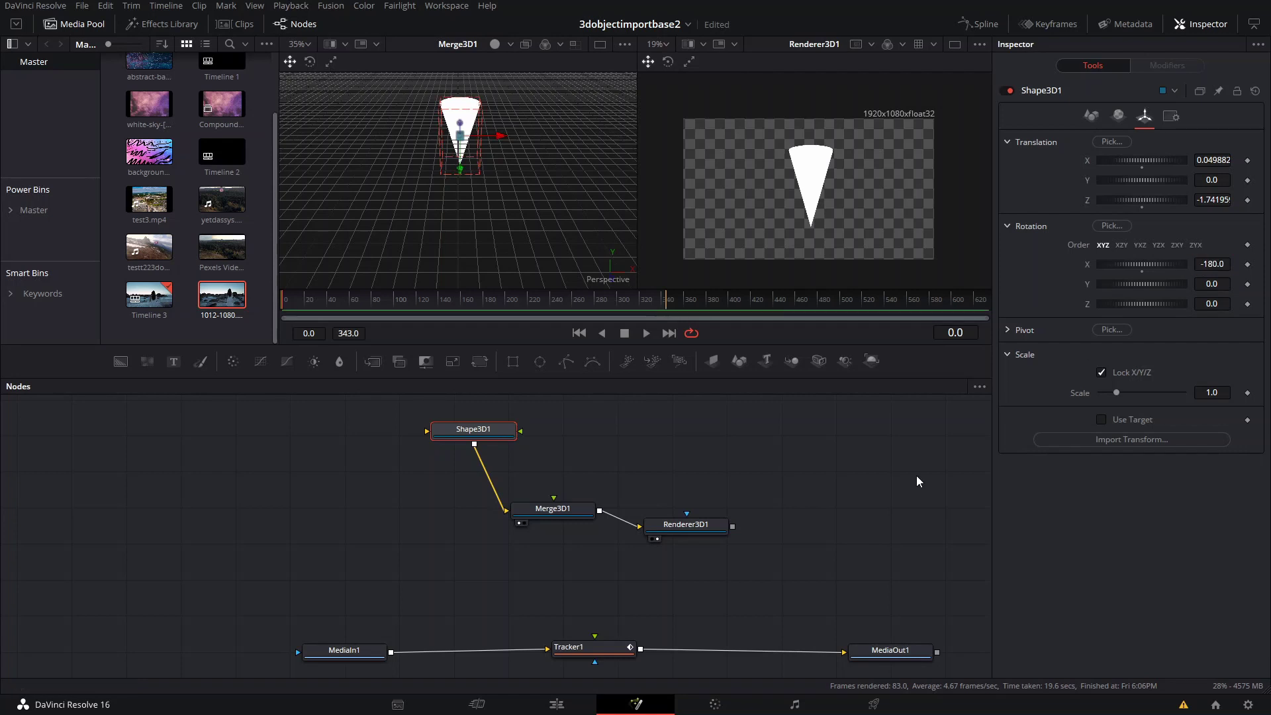
left_click(916, 475)
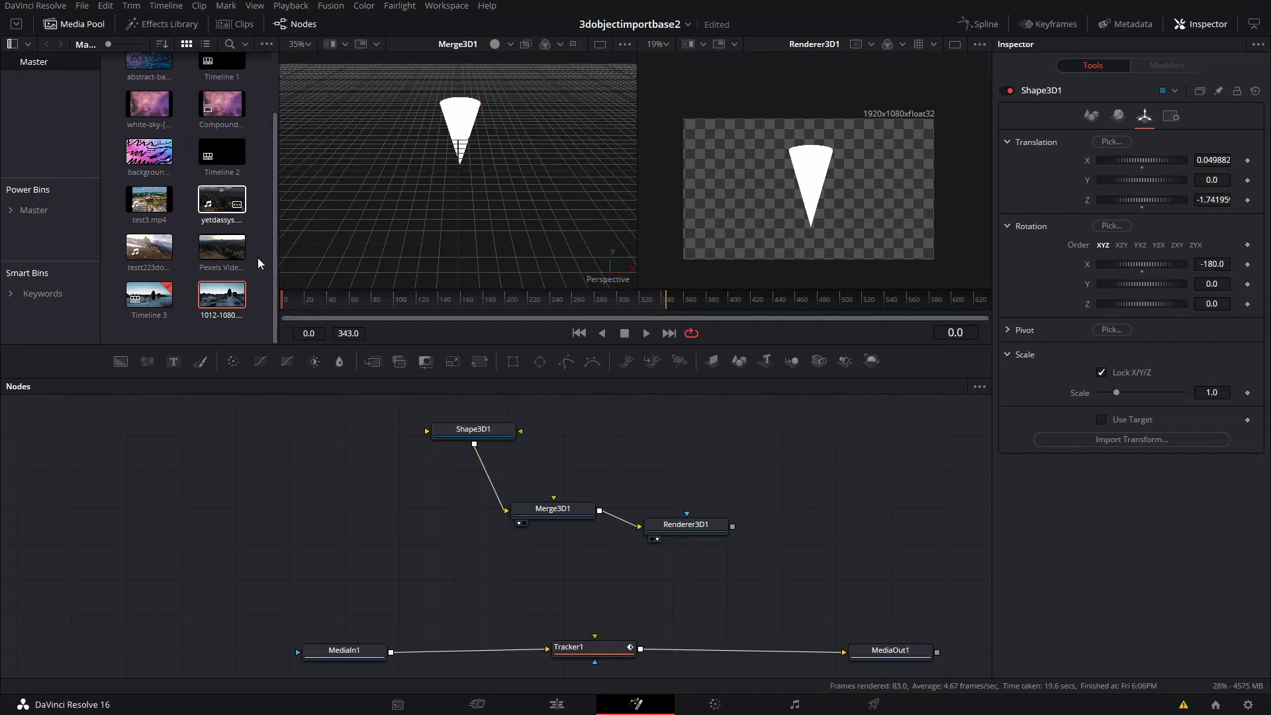
Add the backgrounddited.png image as a MediaIn node and connect it to Shape3D1 as the cone's texture.
scroll(385, 441, "up", 2)
left_click_drag(149, 151, 304, 438)
left_click_drag(411, 488, 380, 512)
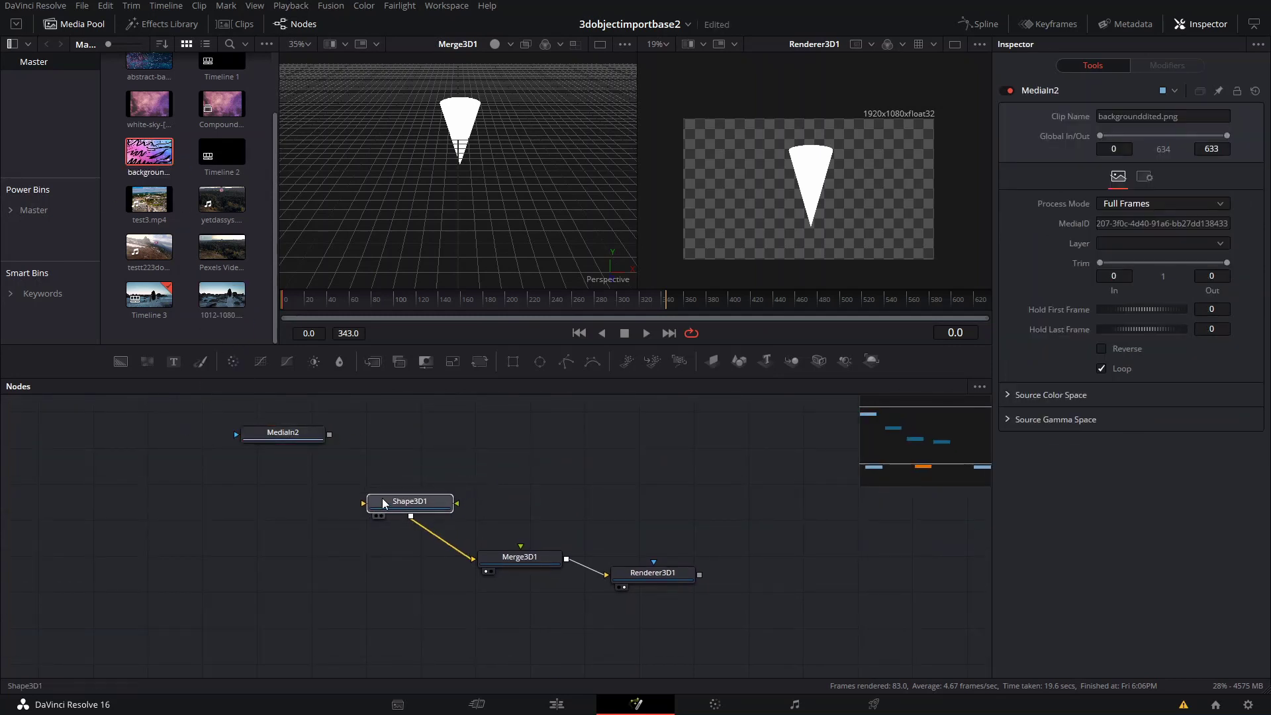
left_click(320, 435)
left_click_drag(331, 434, 374, 493)
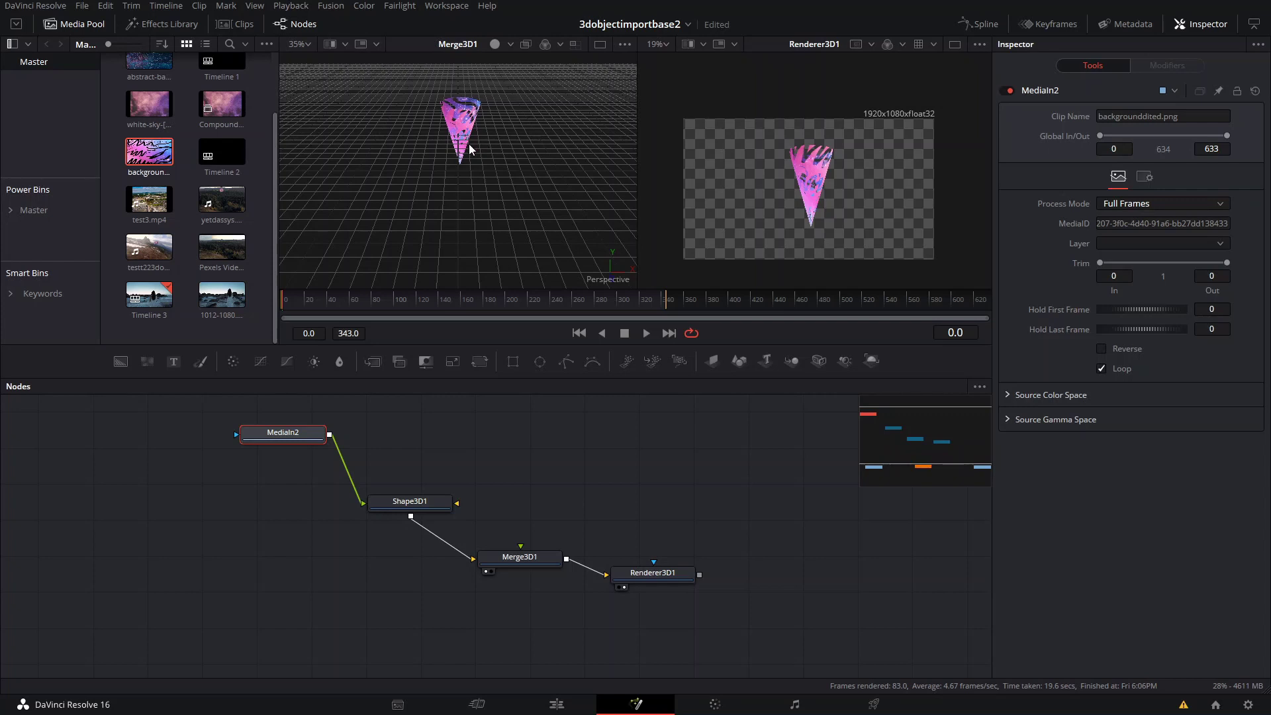
Animate Shape3D1's Y rotation with keyframes from 0 at frame 0 to 302.6 at frame 336.
scroll(469, 143, "up", 3)
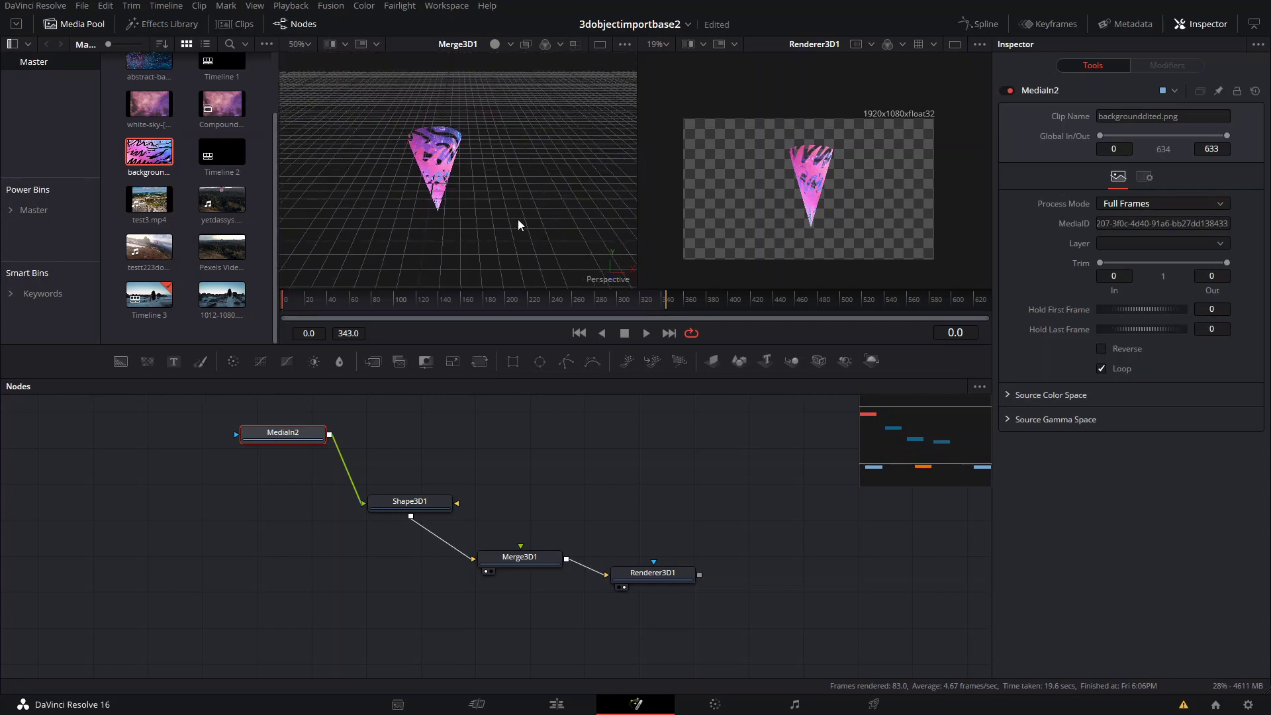
left_click_drag(409, 501, 413, 495)
scroll(795, 232, "up", 2)
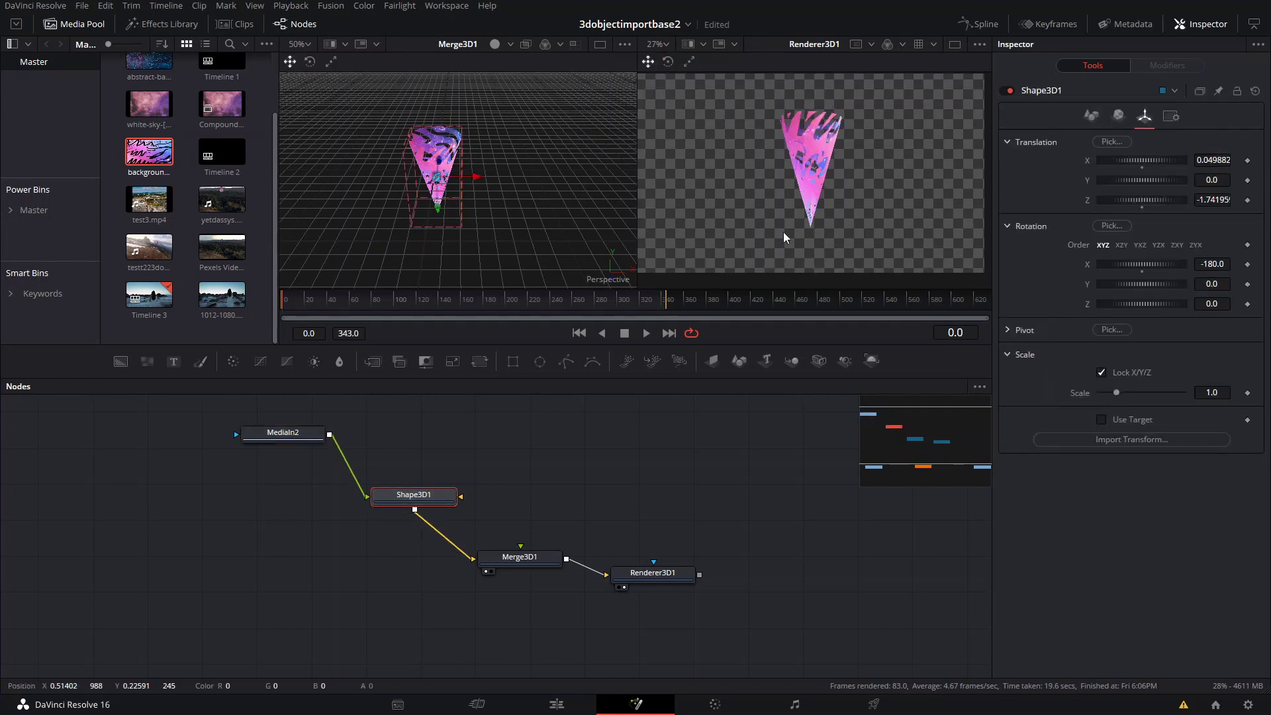
left_click(303, 434)
left_click(427, 495)
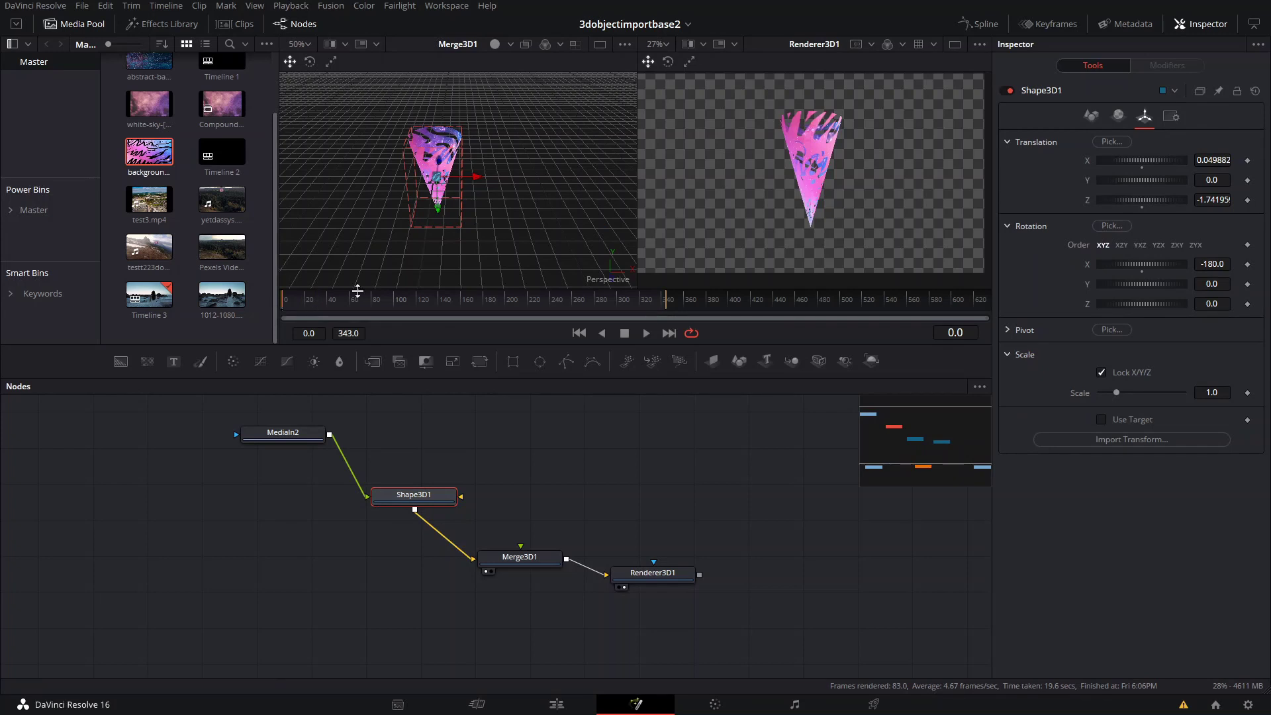
left_click(1247, 284)
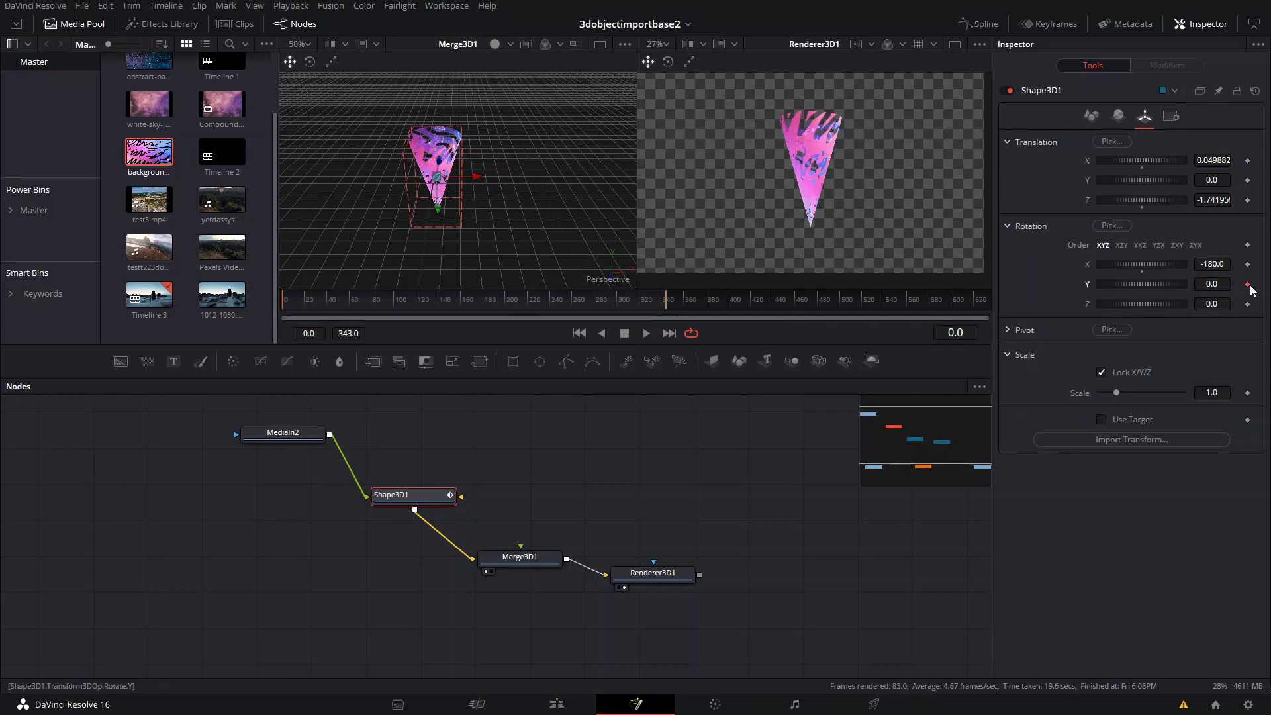
left_click_drag(478, 302, 562, 303)
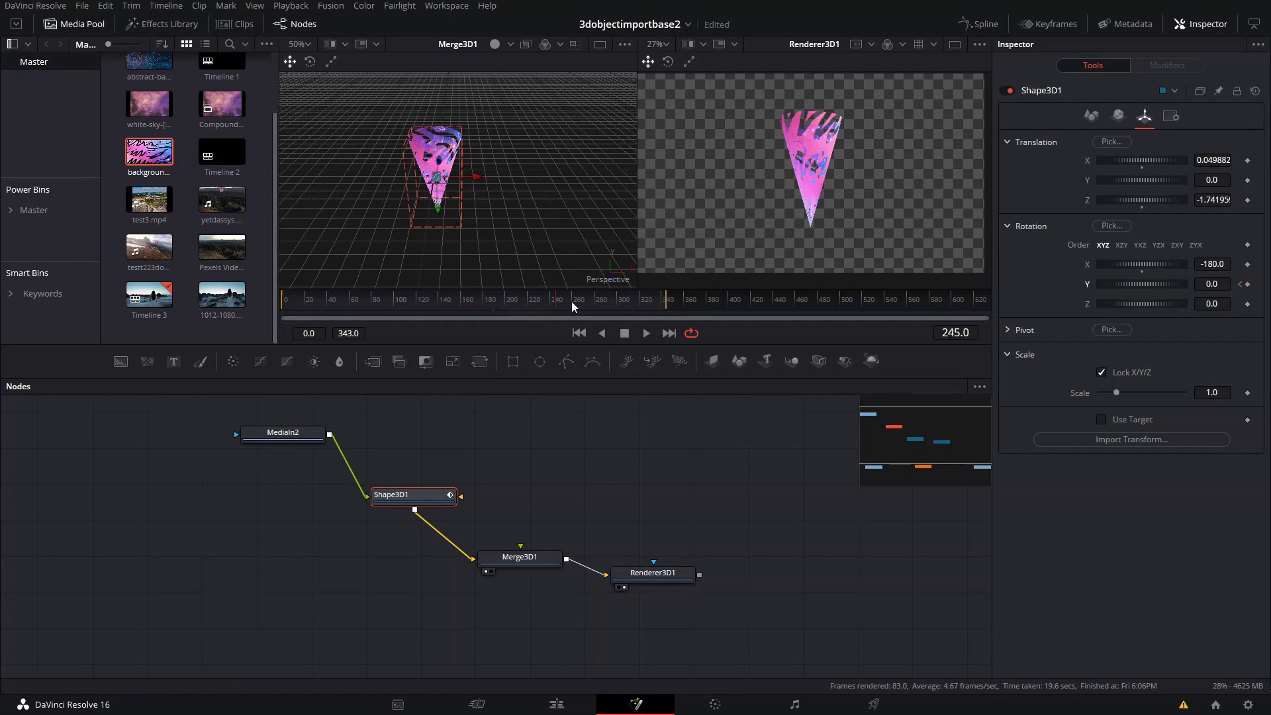
left_click_drag(1126, 283, 1202, 284)
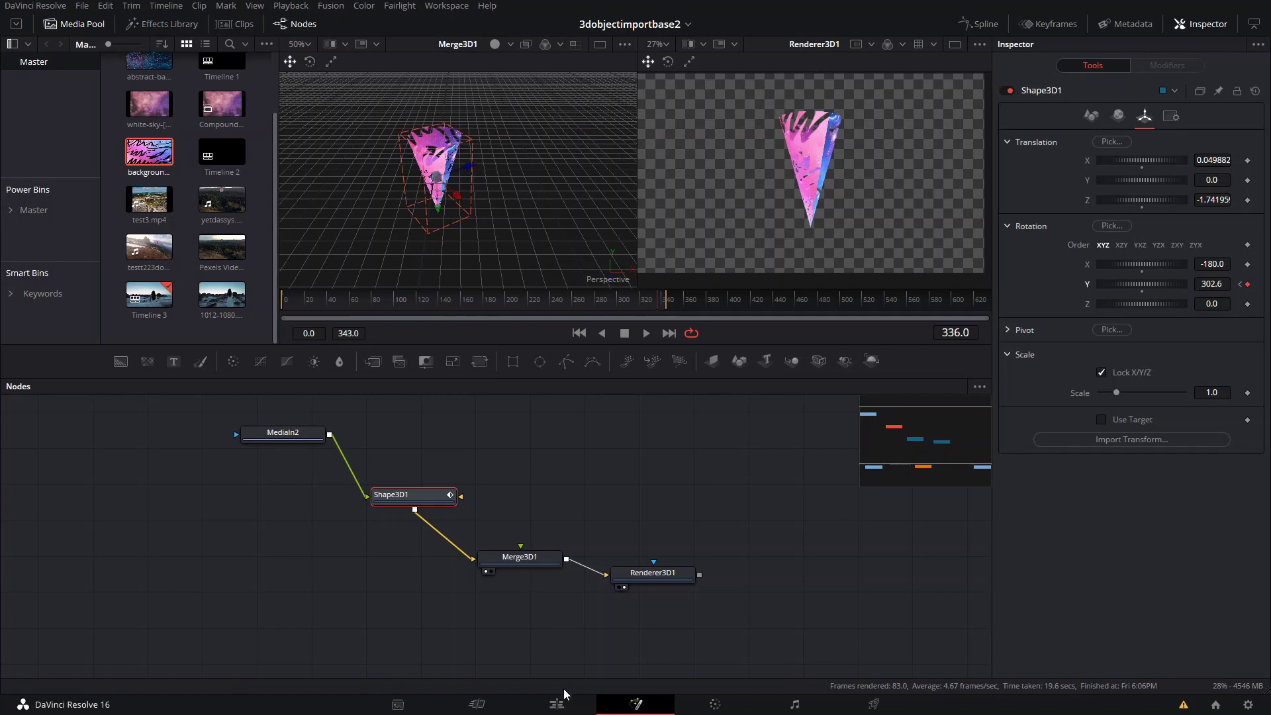
Set the operation of Tracker1 to Match Move with FG over BG merging.
scroll(613, 602, "down", 2)
left_click_drag(683, 512, 615, 535)
left_click(597, 628)
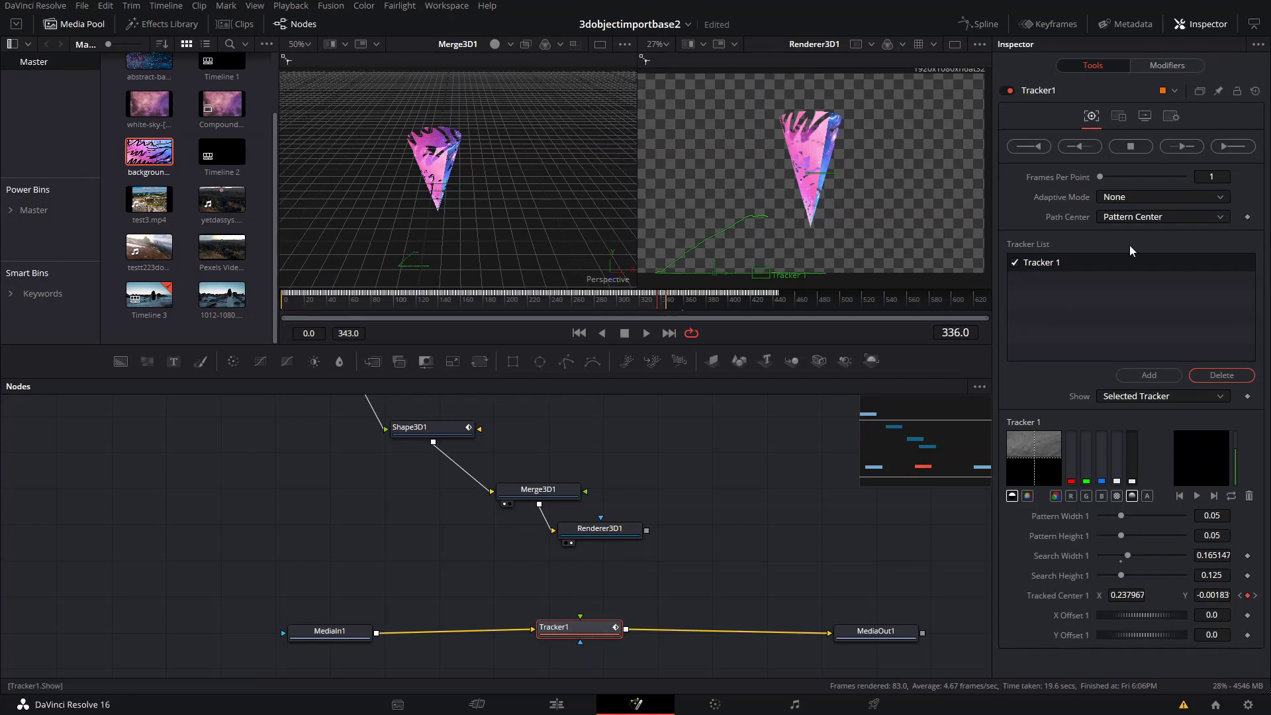
left_click(1120, 116)
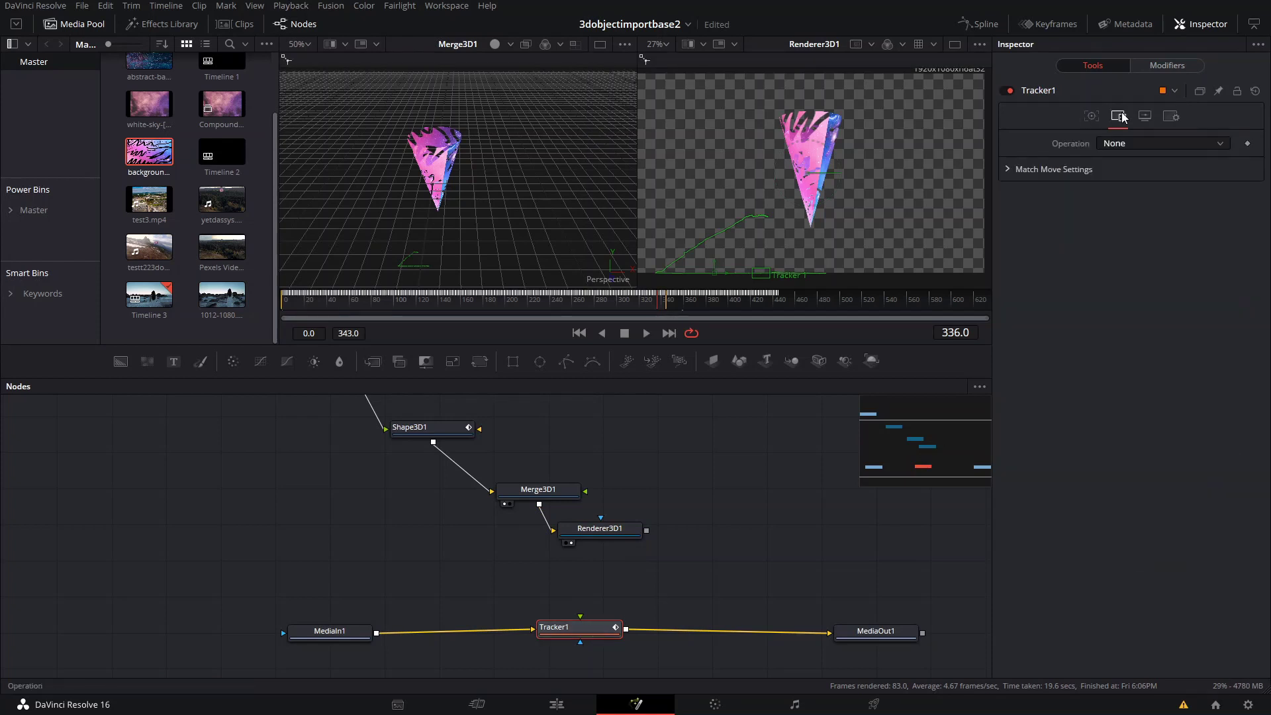
left_click(1144, 145)
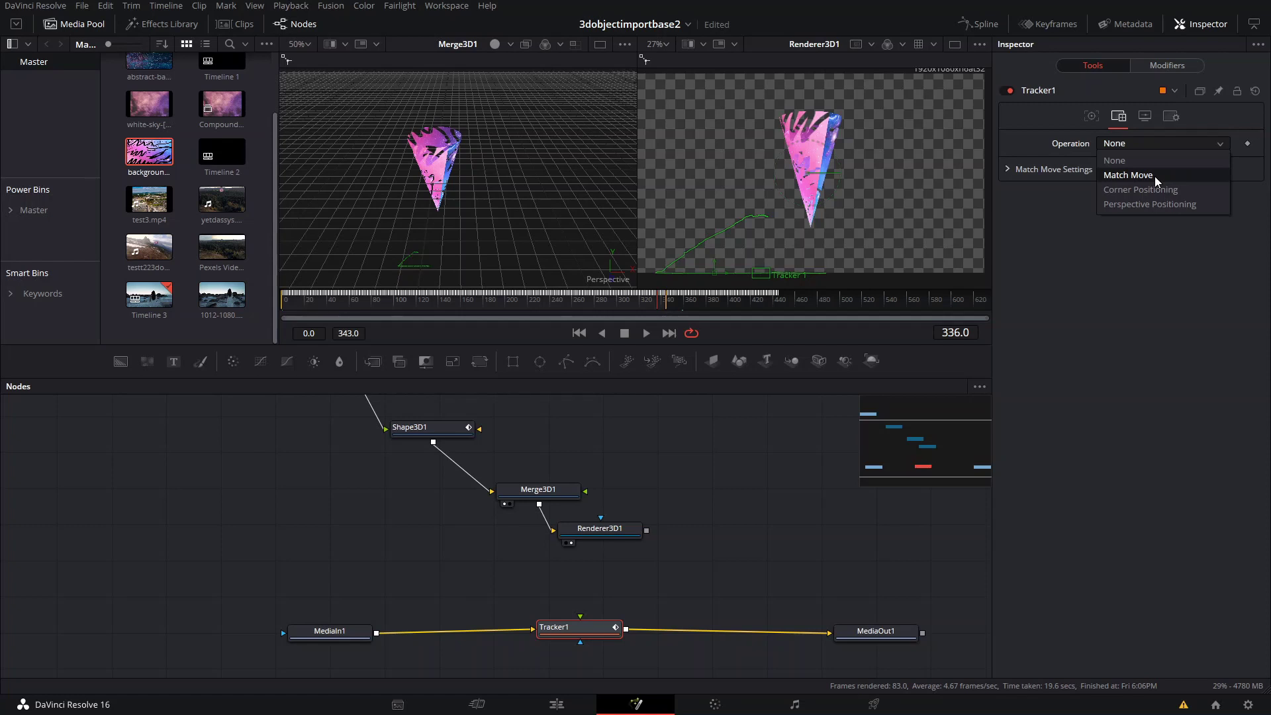
left_click(1154, 176)
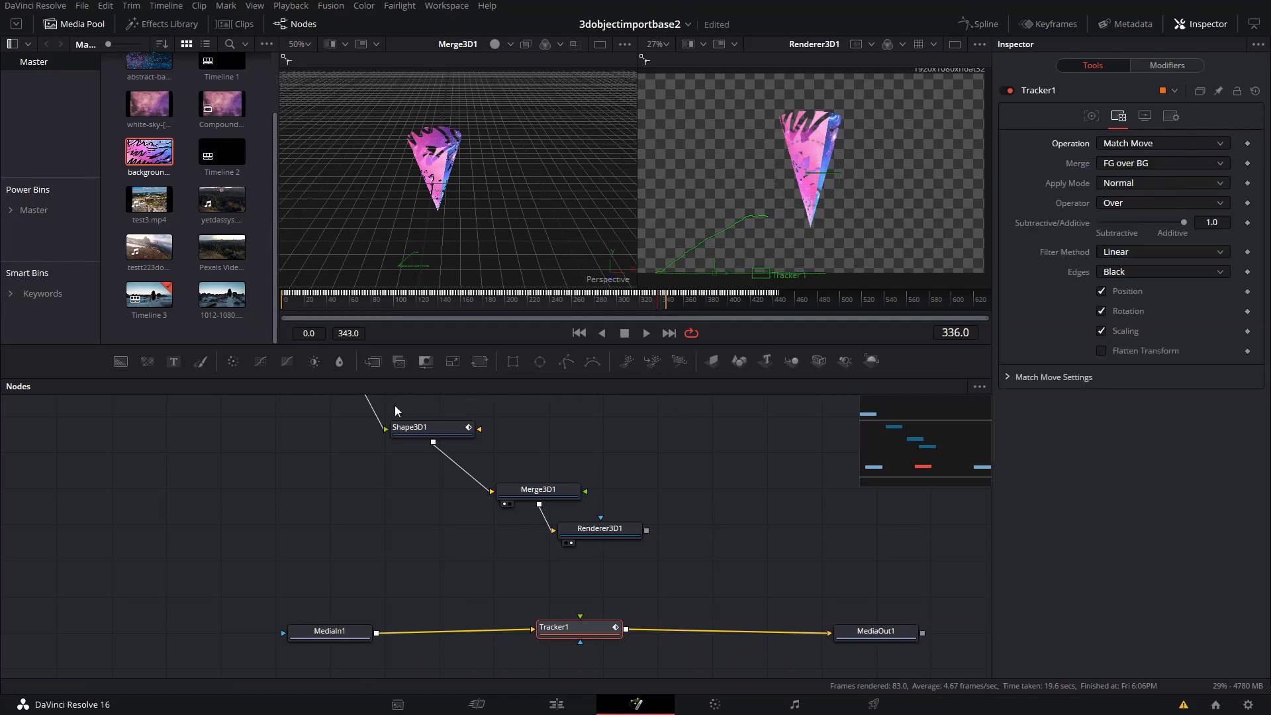
Connect Renderer3D1's output to Tracker1's foreground input and show MediaOut1 in the second viewer.
left_click(600, 529)
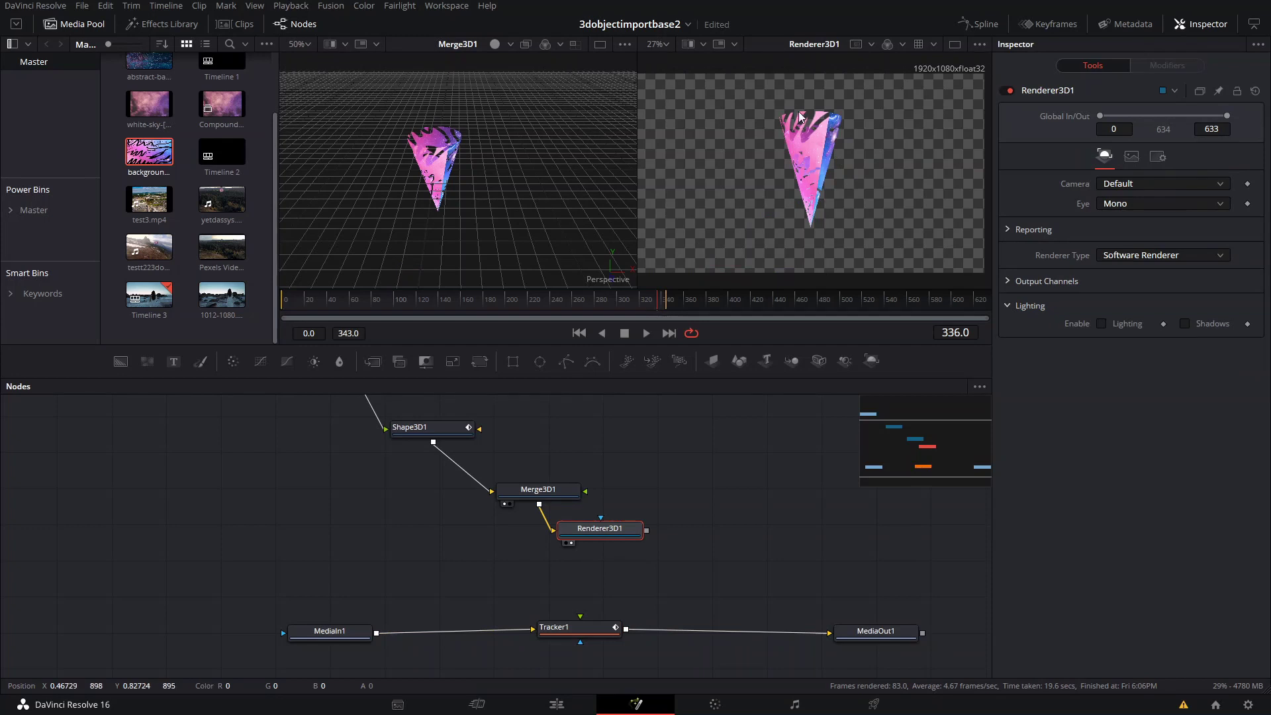
left_click_drag(646, 531, 586, 626)
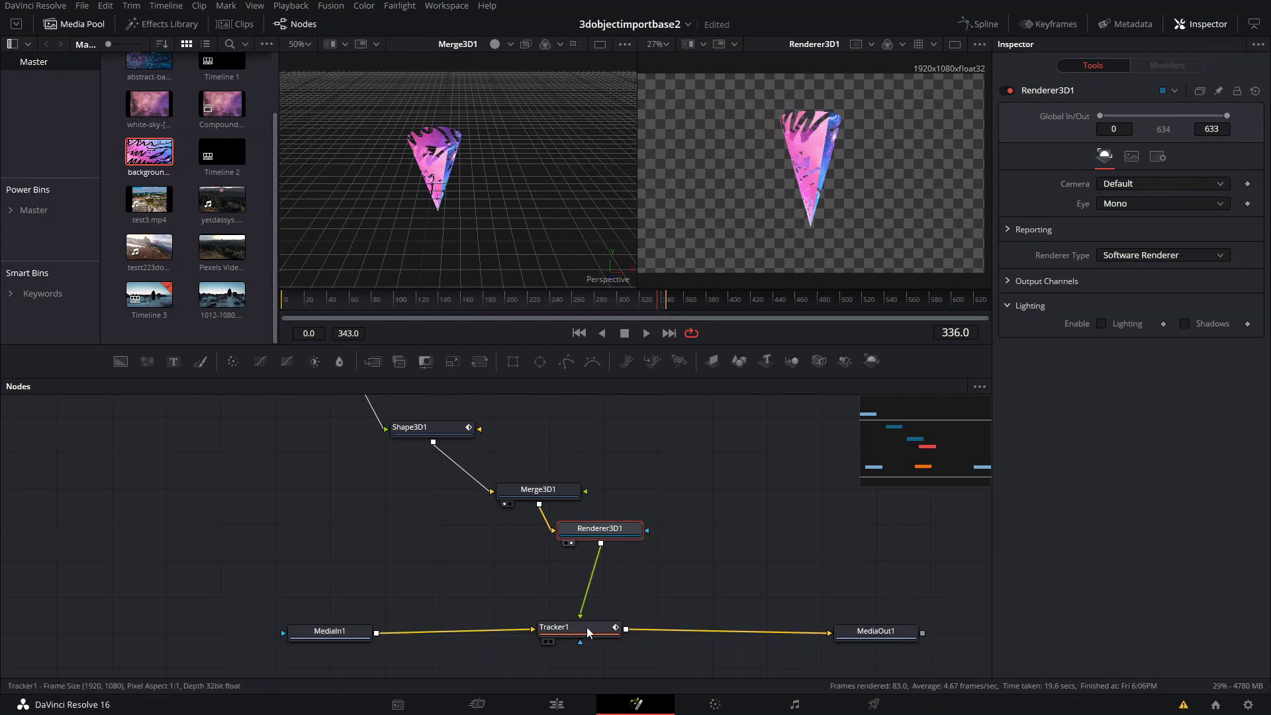
left_click(869, 636)
key("2")
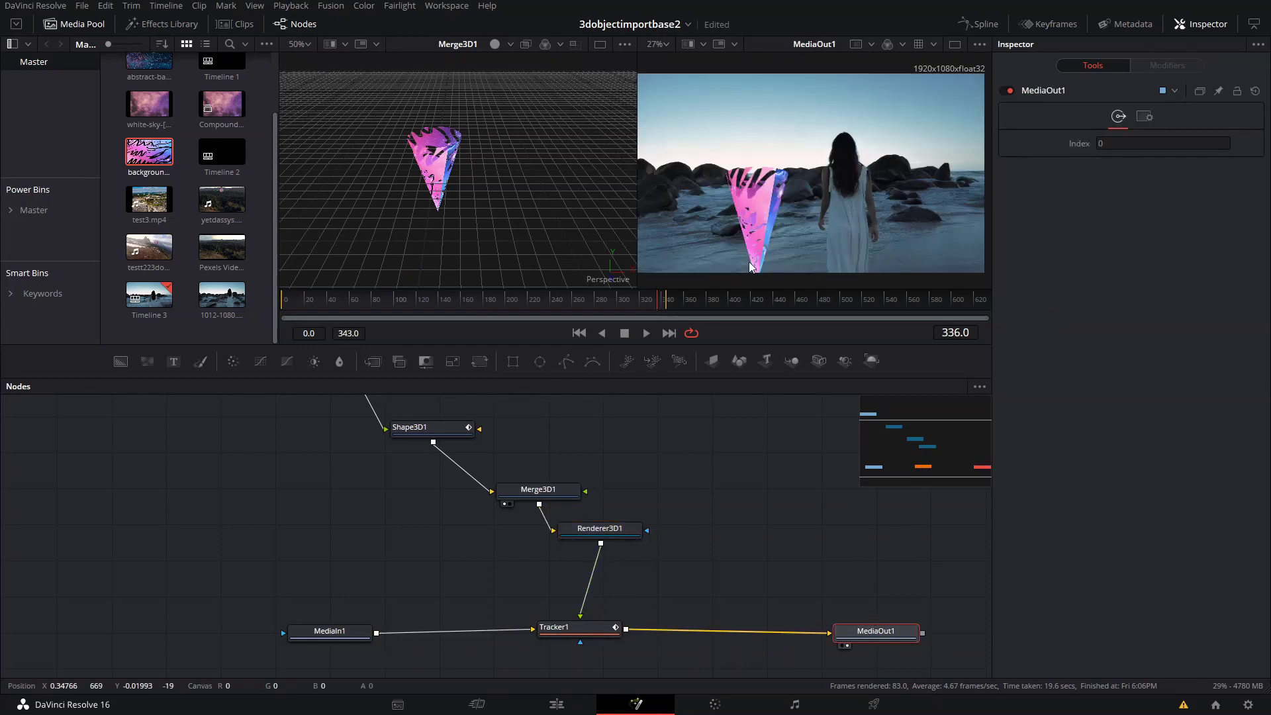
Near the clip's start, move the cone over the tracked rock, to about X -1.06, Y -0.41, Z -4.66.
left_click_drag(645, 305, 537, 307)
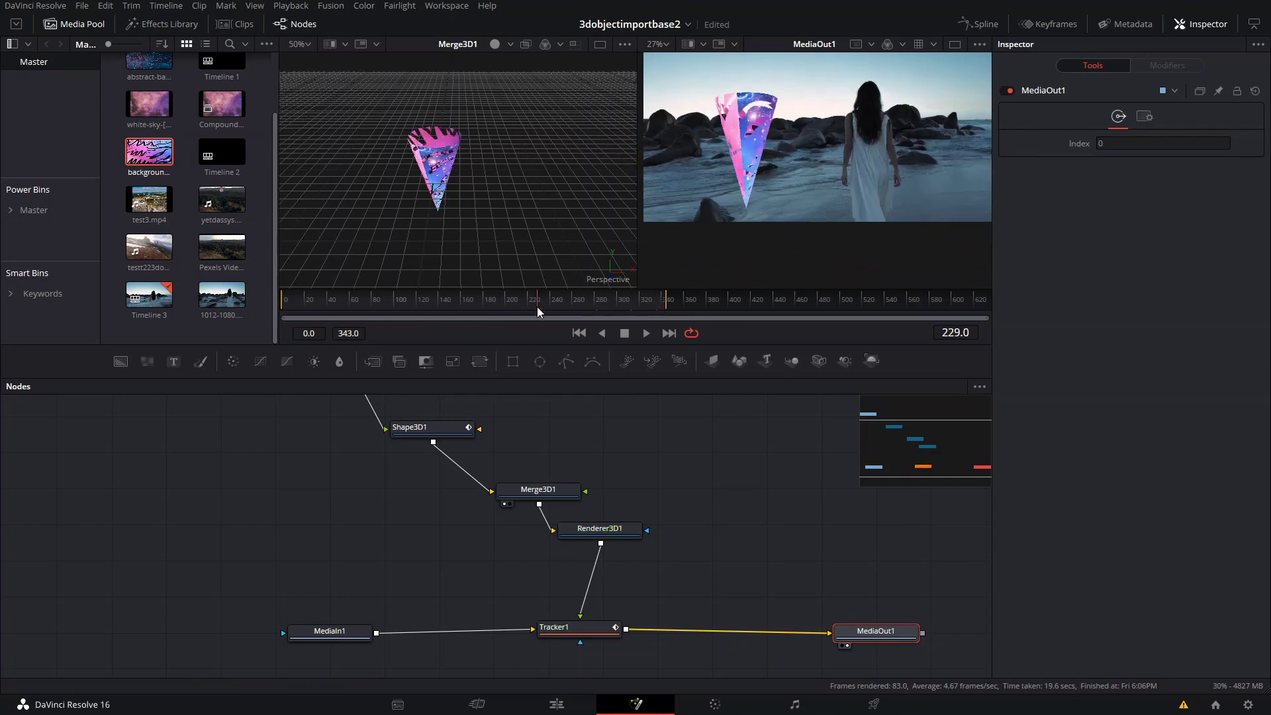
left_click_drag(397, 317, 284, 307)
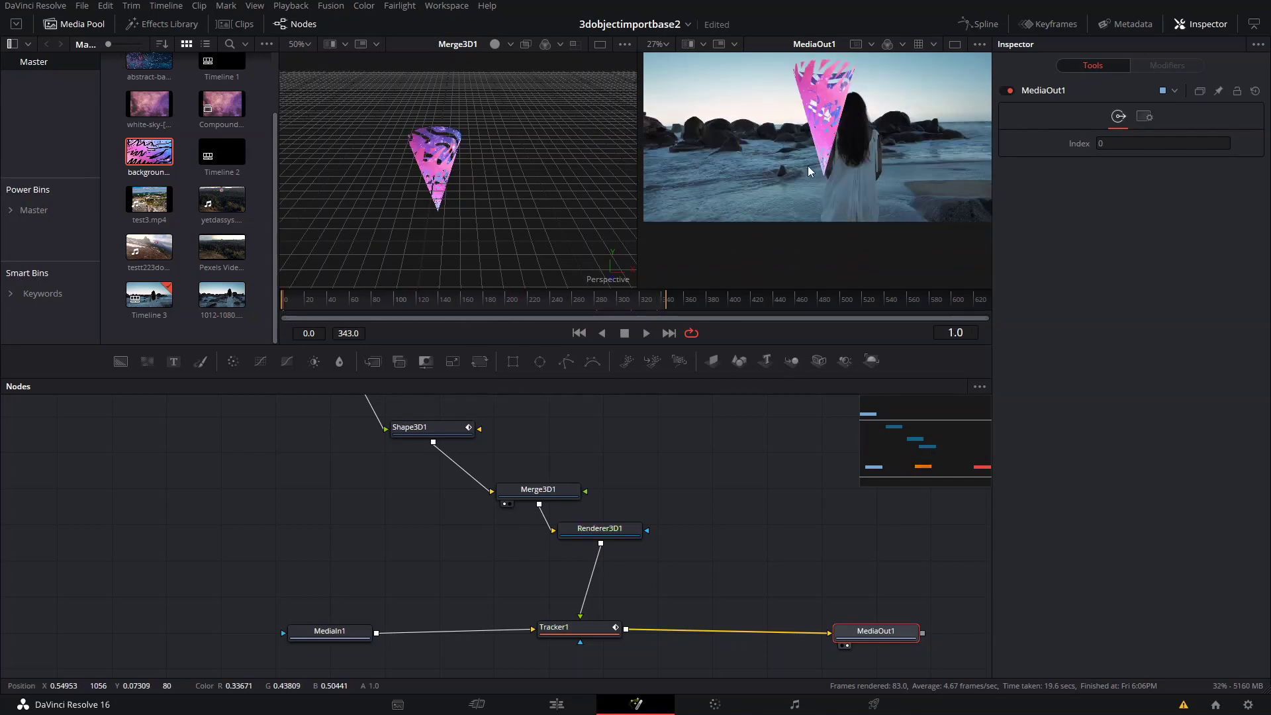
left_click(417, 437)
left_click_drag(437, 182, 377, 205)
Play up to frame 95 and fine-tune the cone's position above the rock to about X -1.05, Y -0.33, Z -4.77.
key("space")
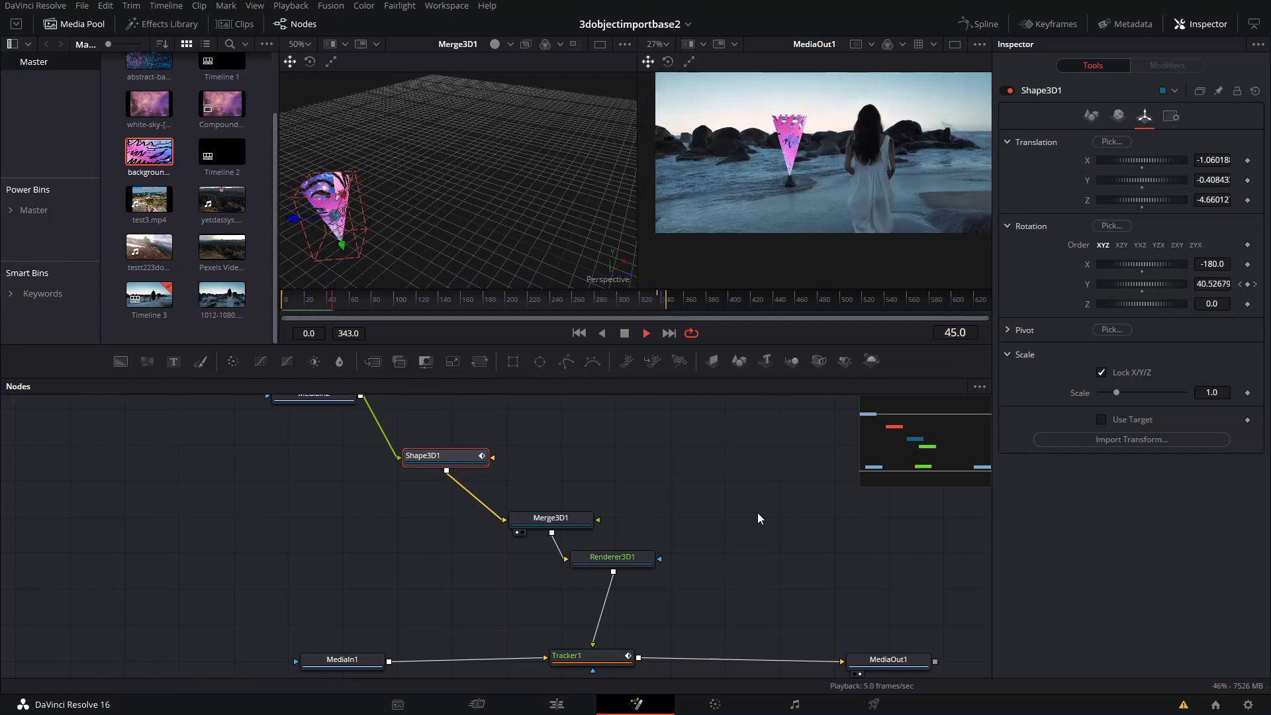
key("space")
scroll(816, 270, "up", 3)
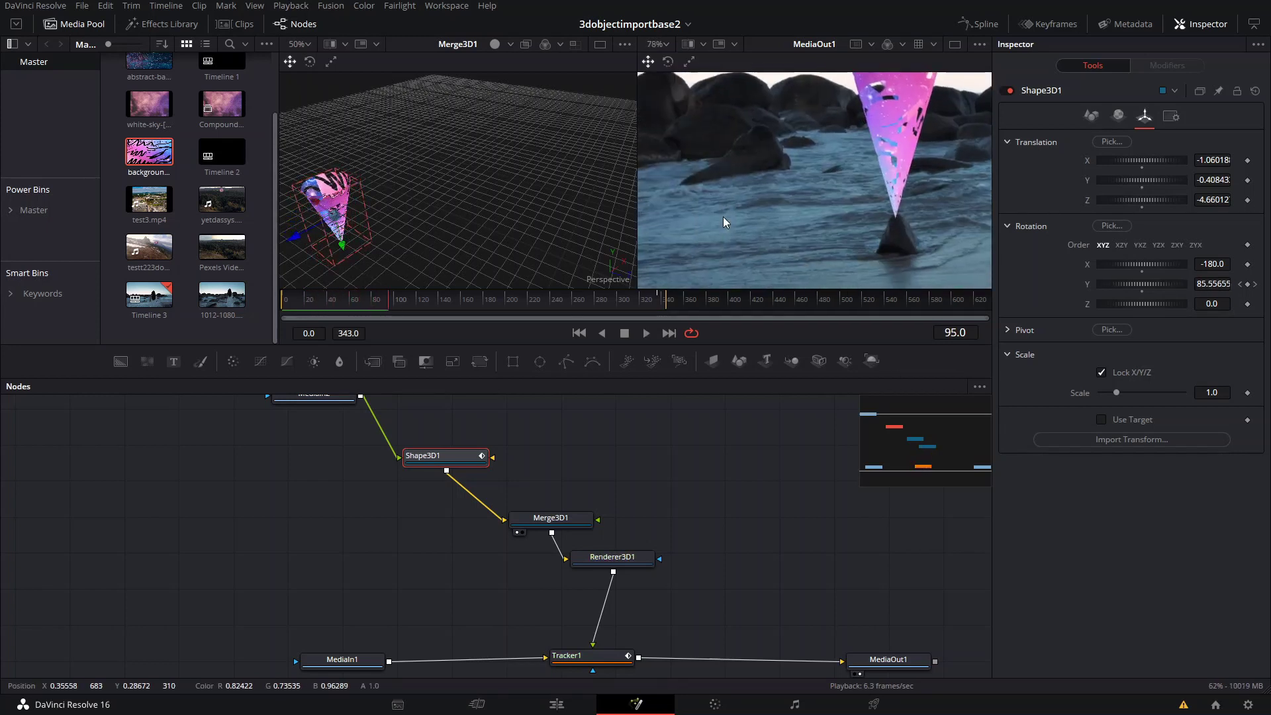
left_click_drag(354, 239, 356, 243)
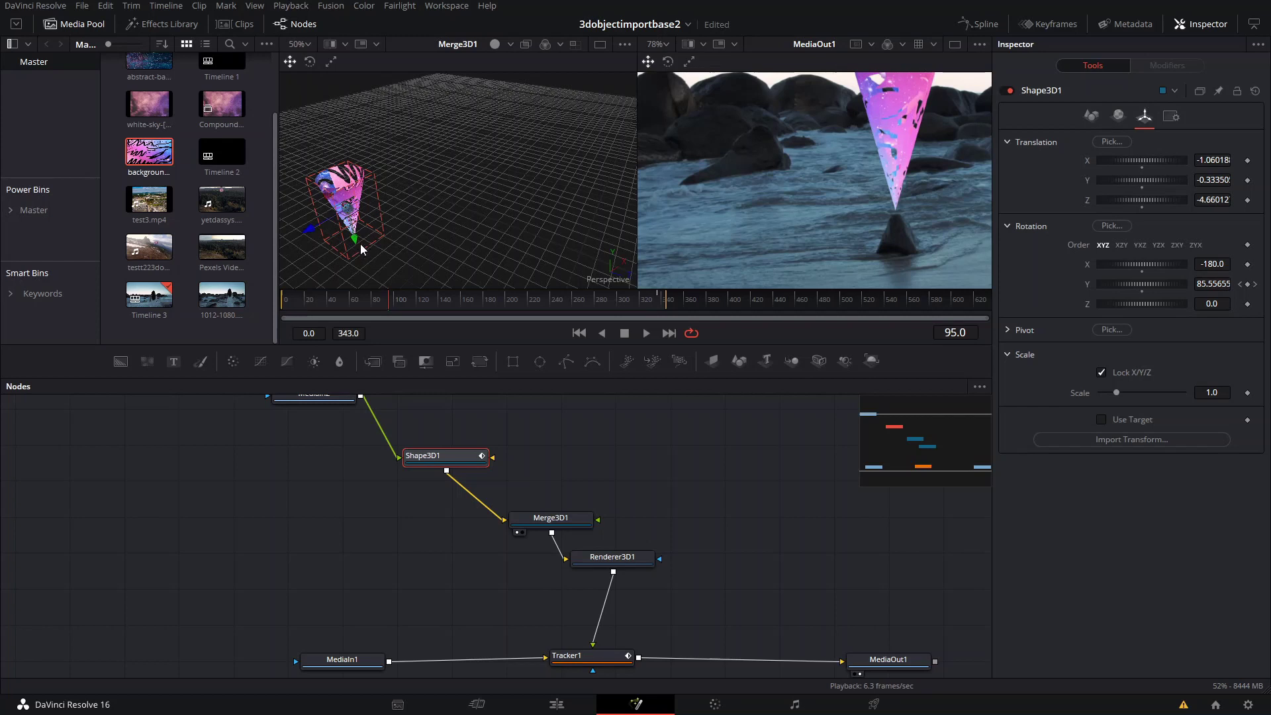
left_click_drag(326, 202, 335, 202)
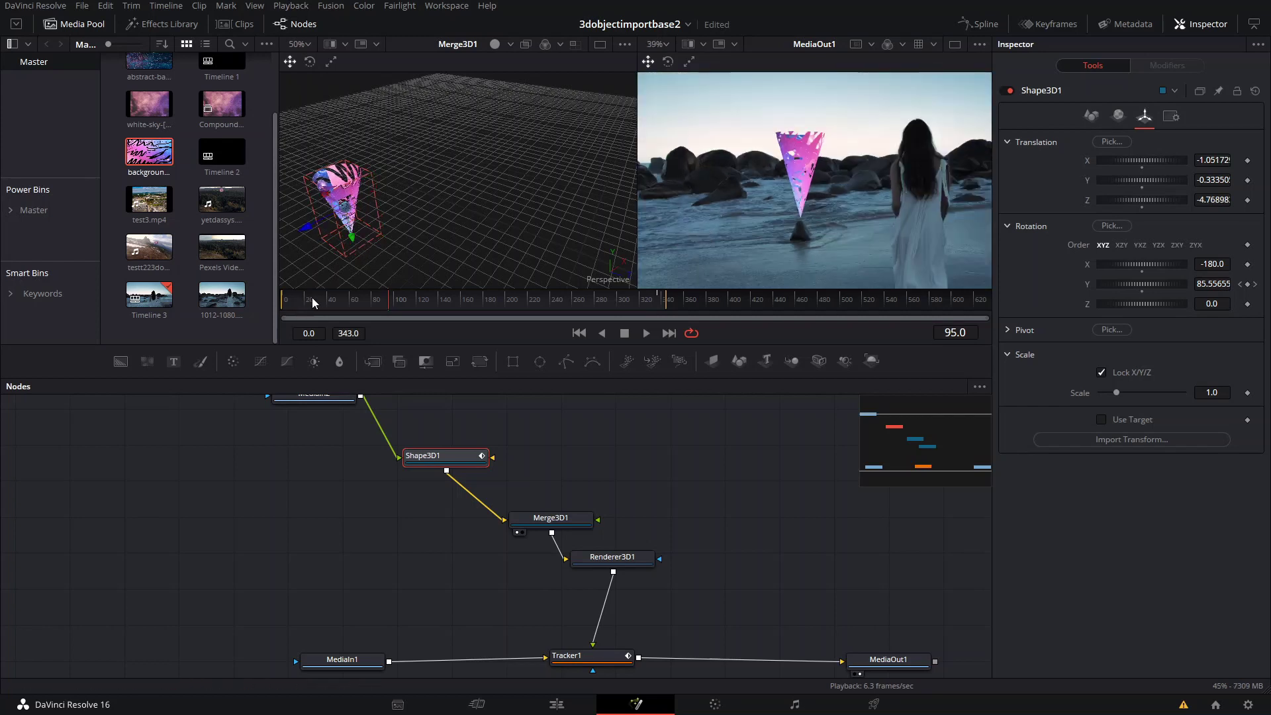
Play the composite from the first frame and check how the cone follows the rock, ending back at frame 0.
left_click_drag(316, 297, 287, 298)
key("space")
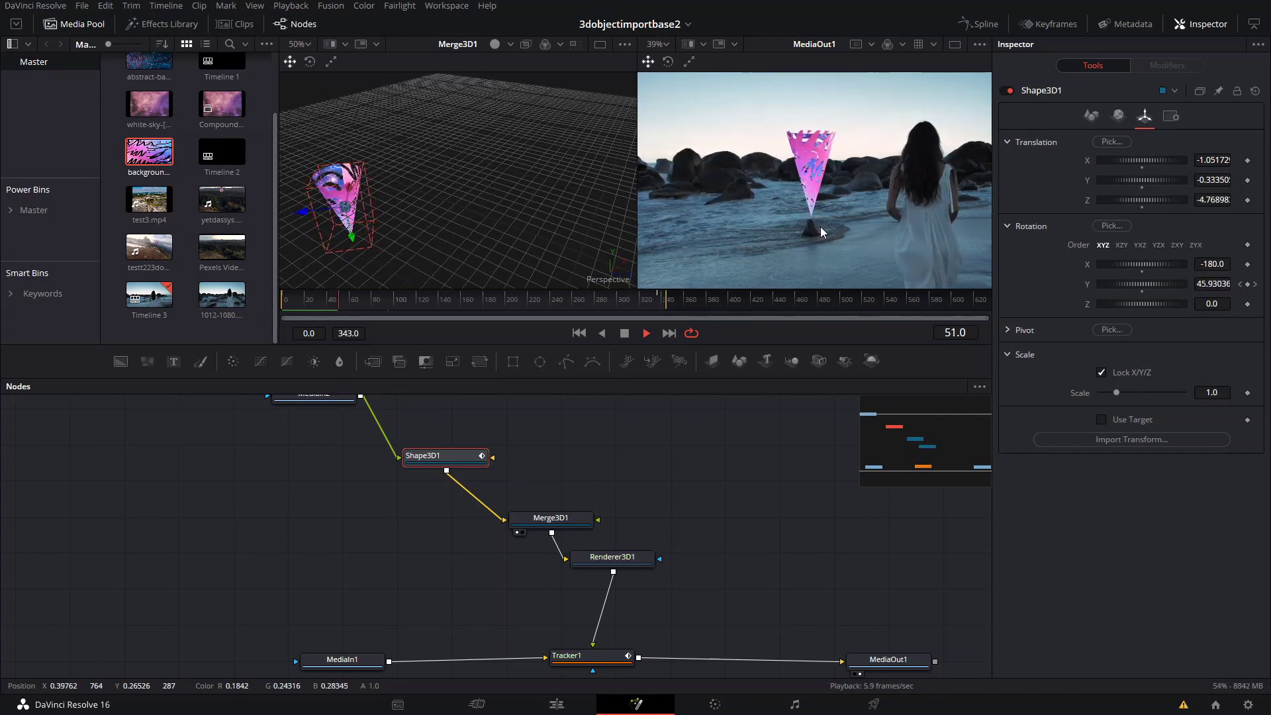
scroll(820, 227, "down", 4)
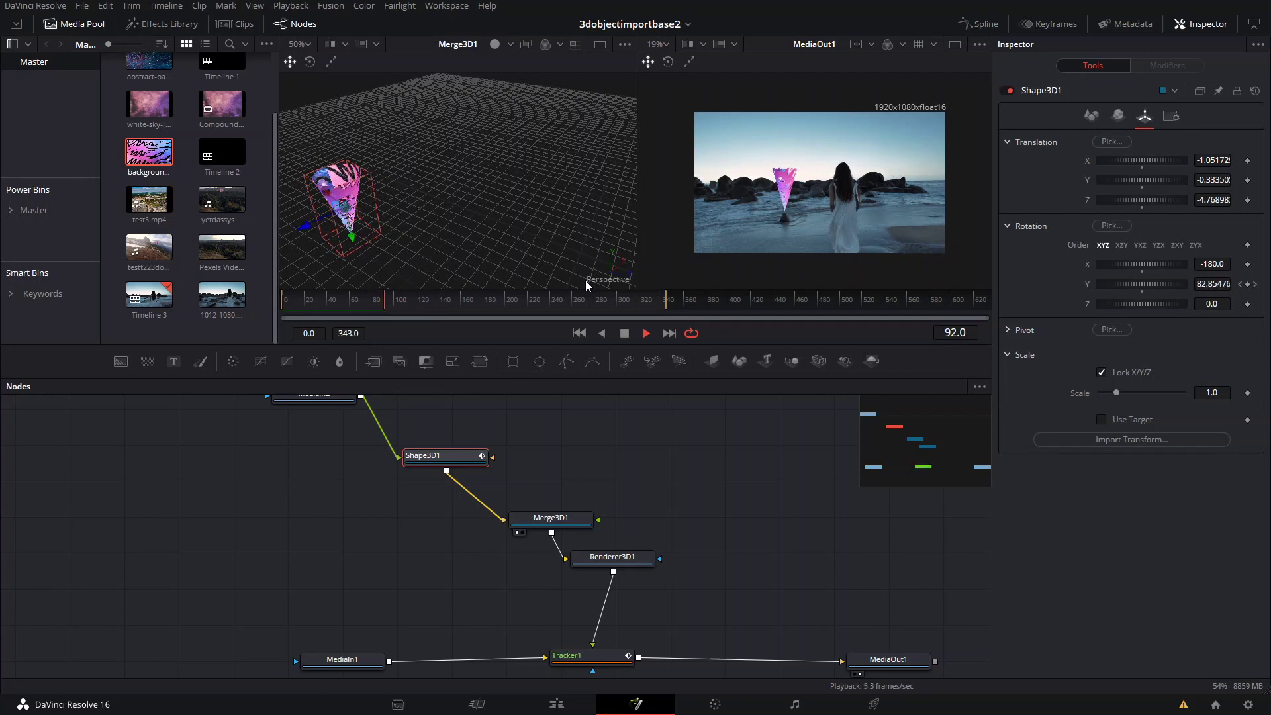
left_click(280, 302)
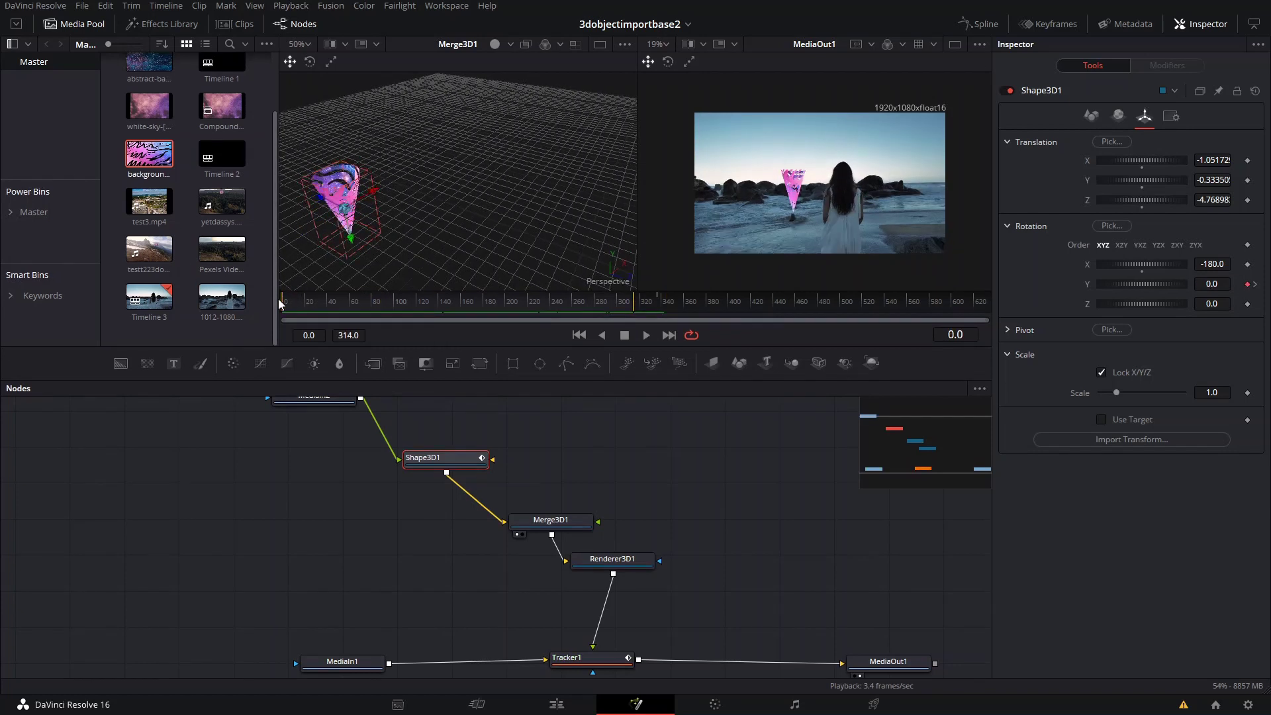
scroll(832, 197, "up", 2)
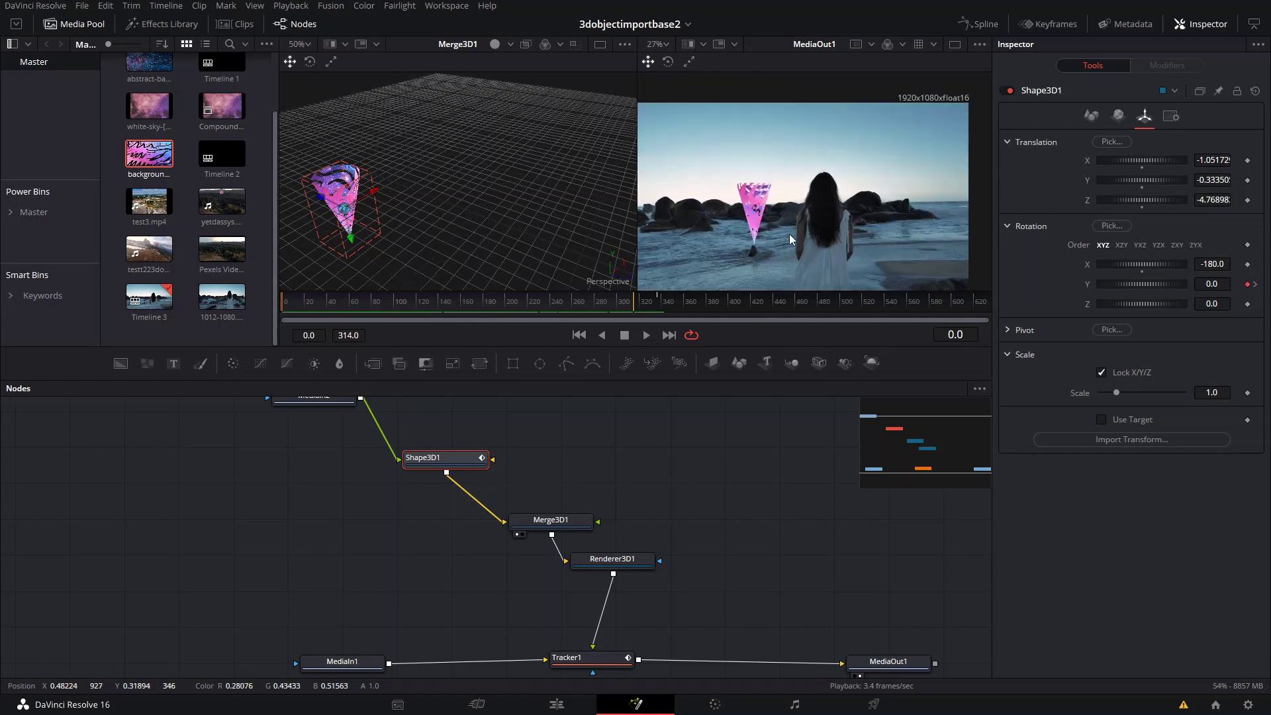
left_click_drag(780, 251, 806, 209)
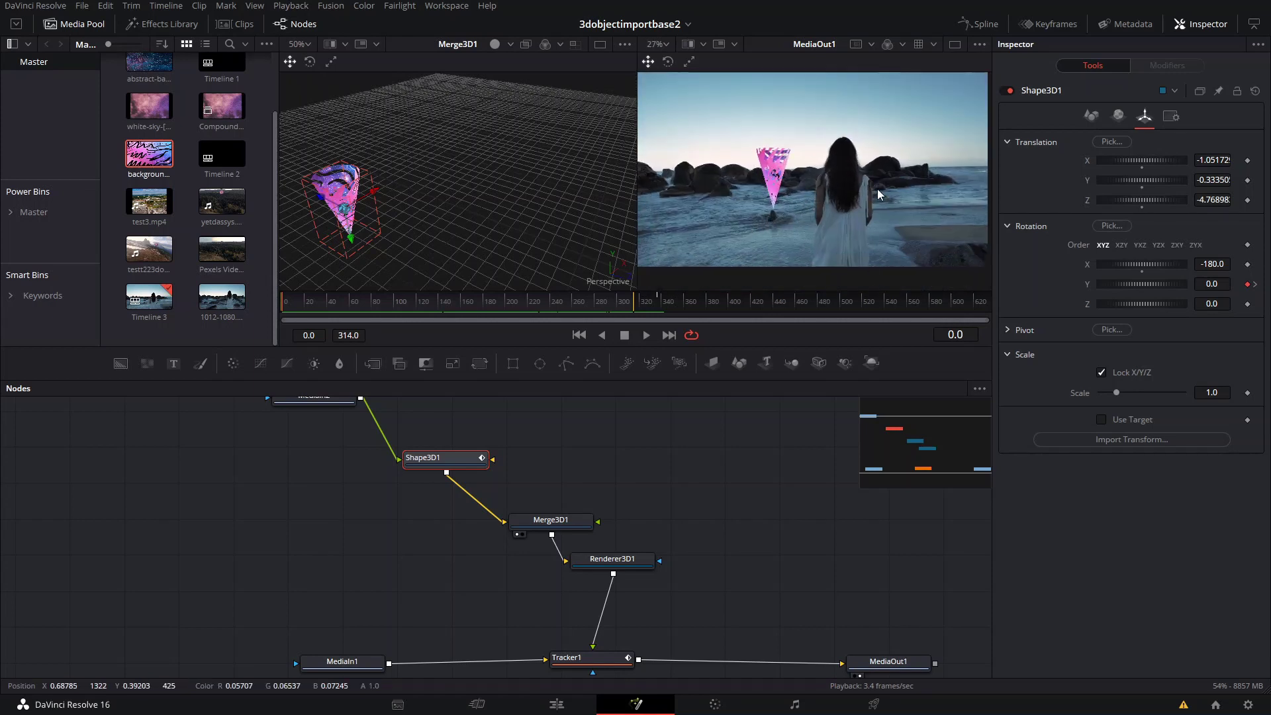
key("ctrl+f")
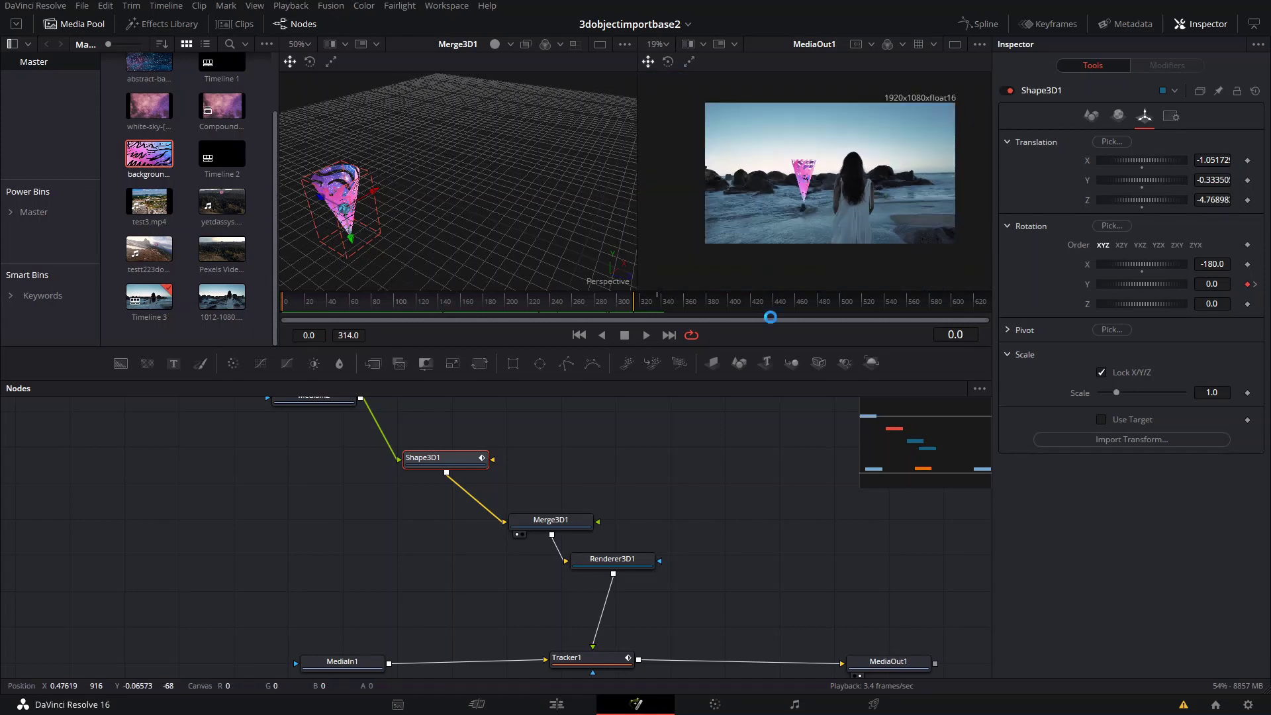
Switch to the Edit page and check the render cache options of the 1012-1080.mp4 clip.
left_click(556, 703)
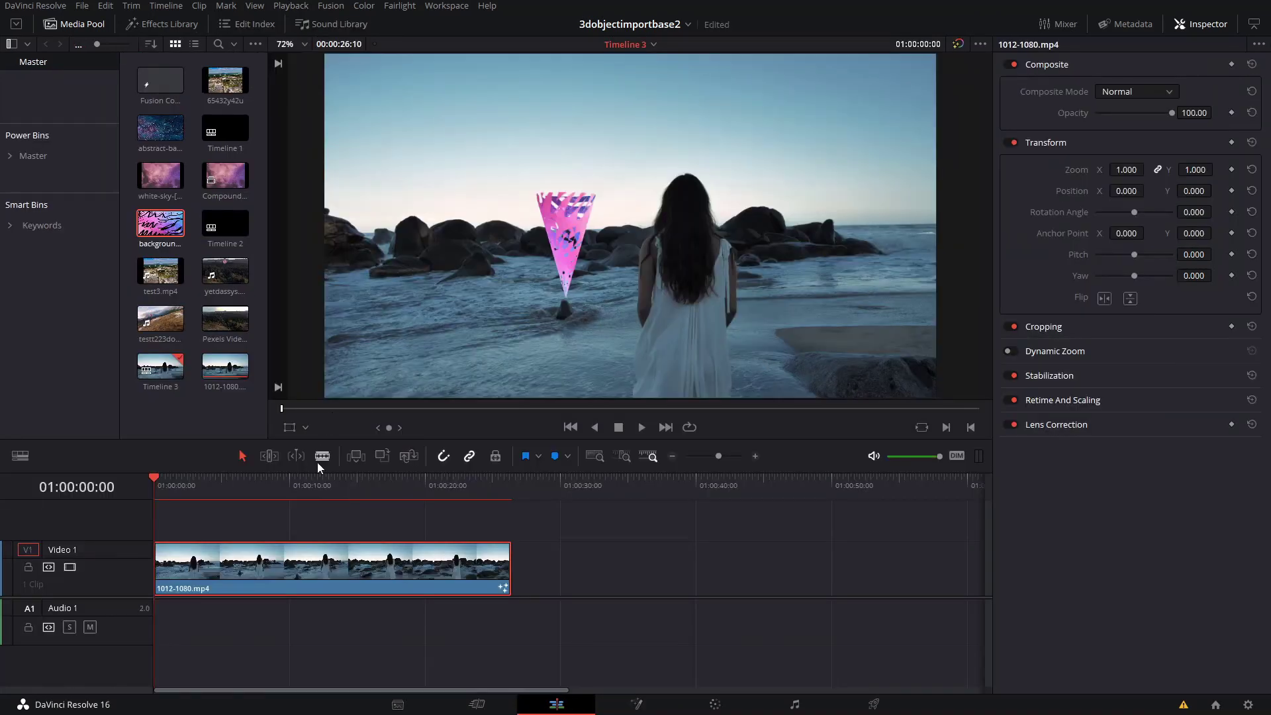
right_click(256, 561)
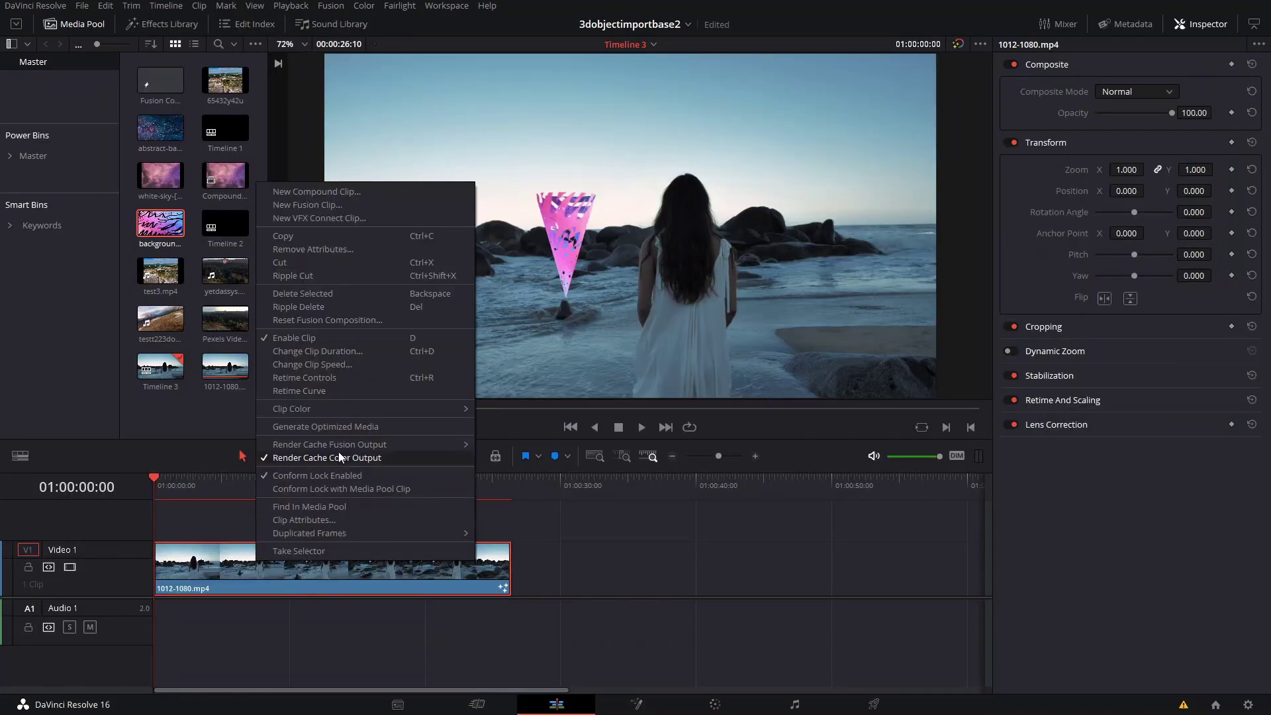
left_click(725, 567)
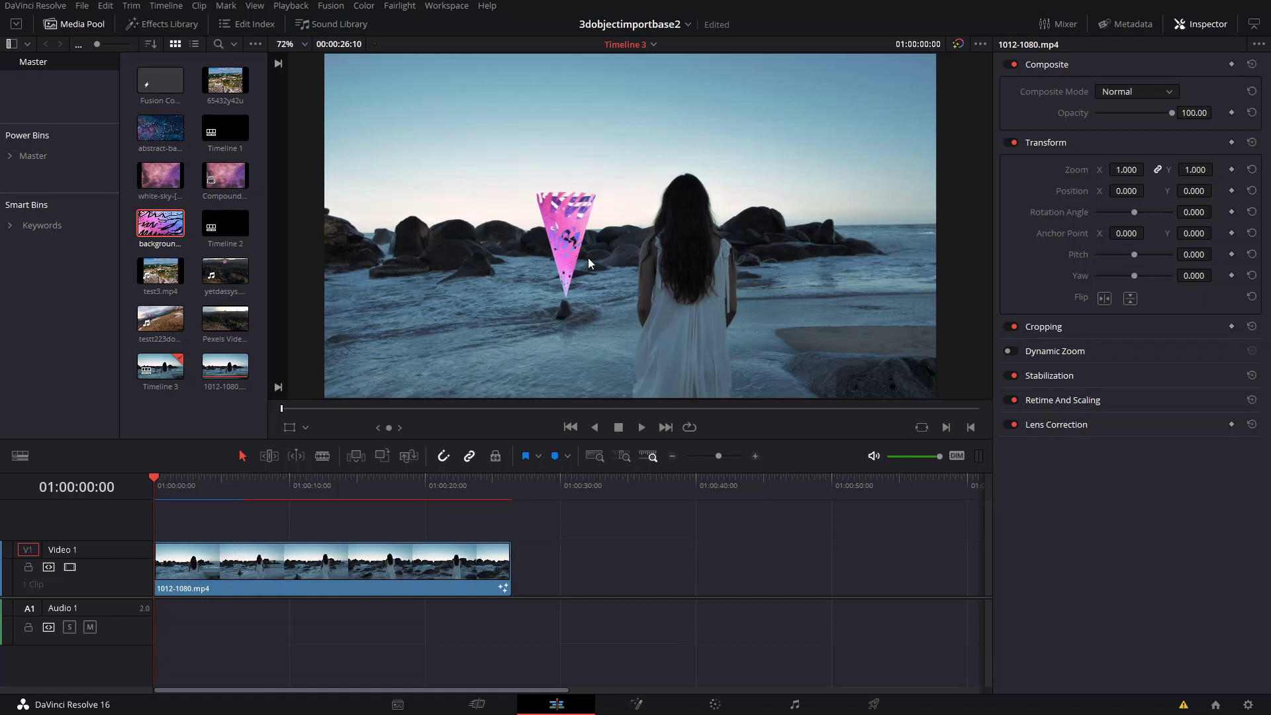
Play the partly cached timeline from its beginning to review the cone's motion, then return to the start.
left_click_drag(186, 486, 141, 486)
key("space")
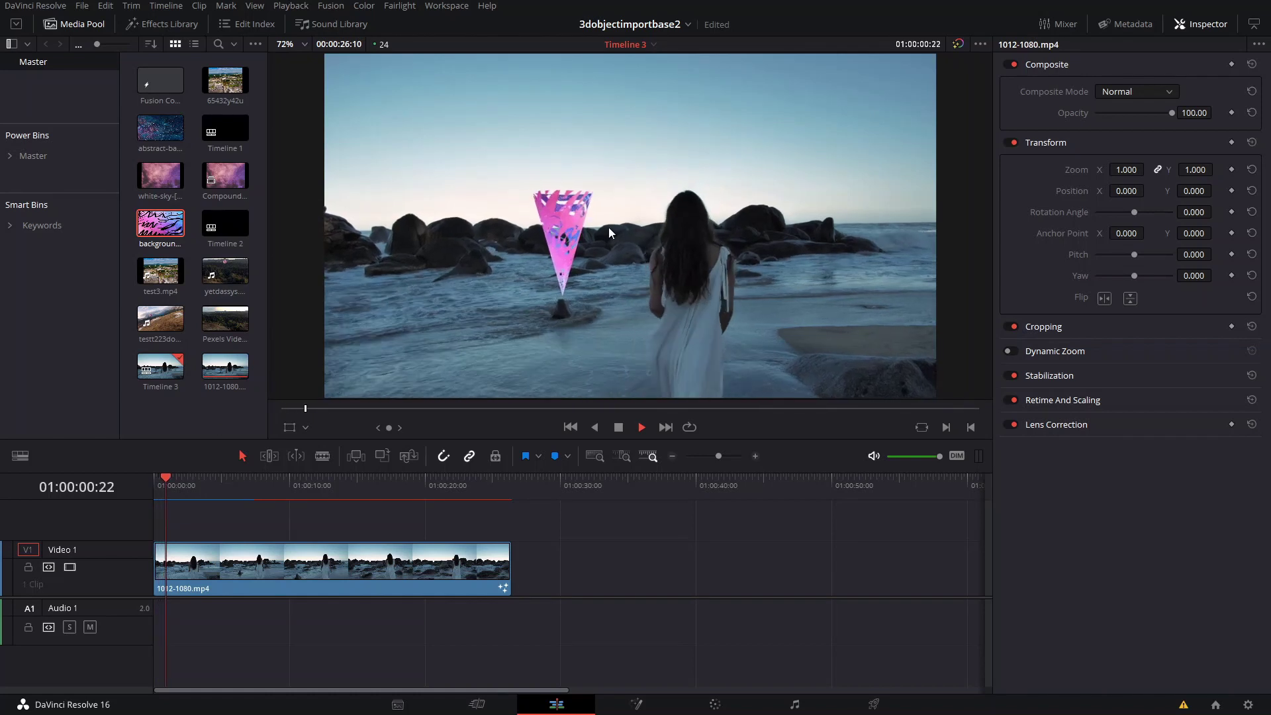
scroll(609, 228, "down", 1)
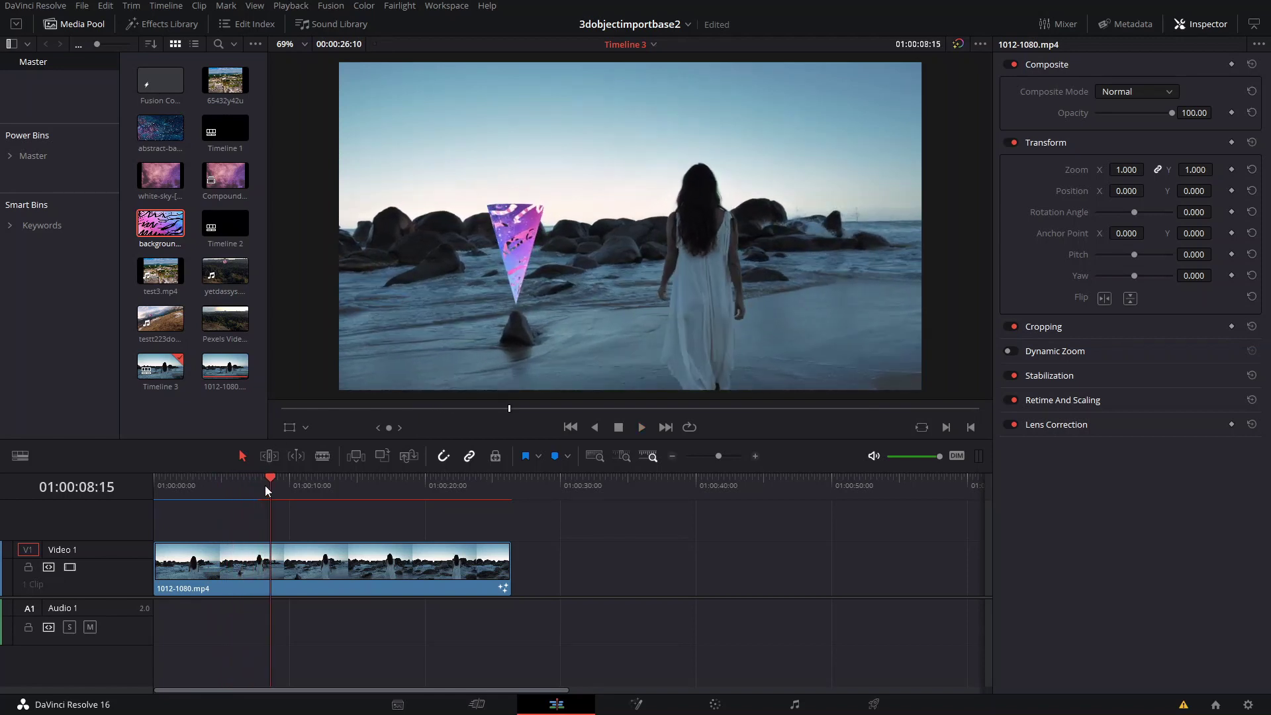
left_click_drag(264, 486, 123, 520)
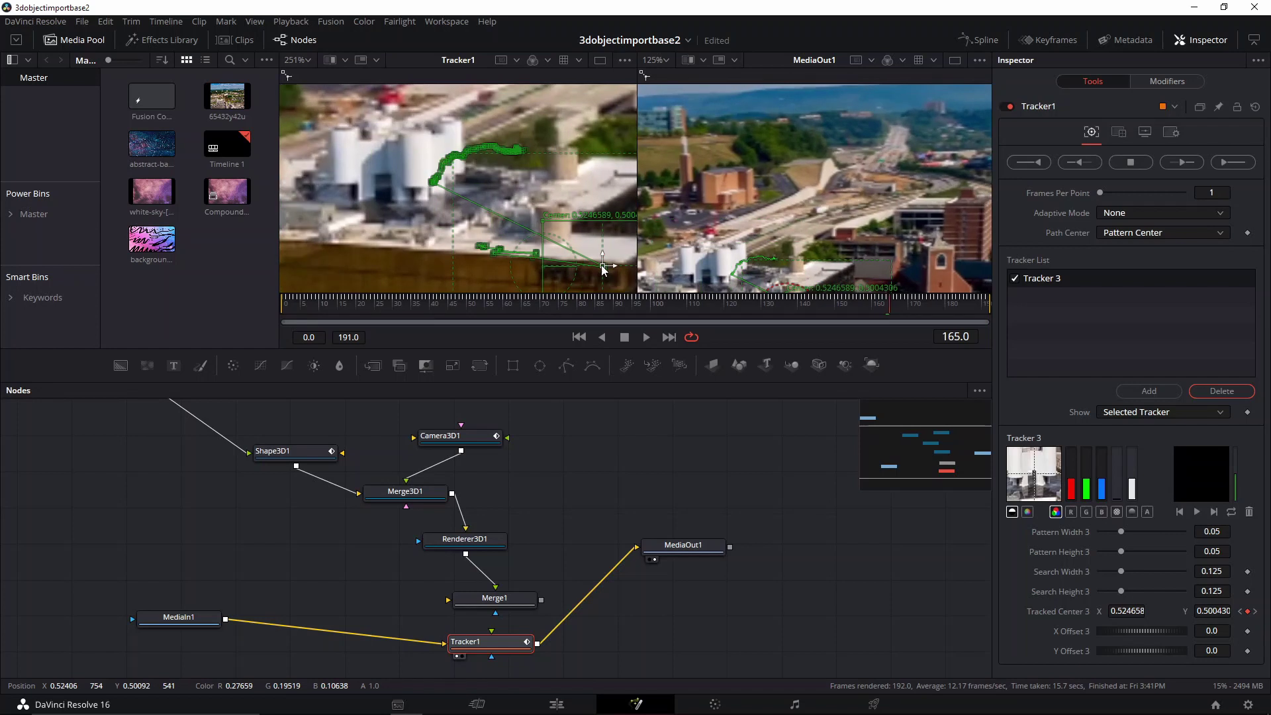
In the aerial city composition, manually correct Tracker 3's drifting path by moving its centre back to the white silos' base at successive frames.
left_click(445, 190)
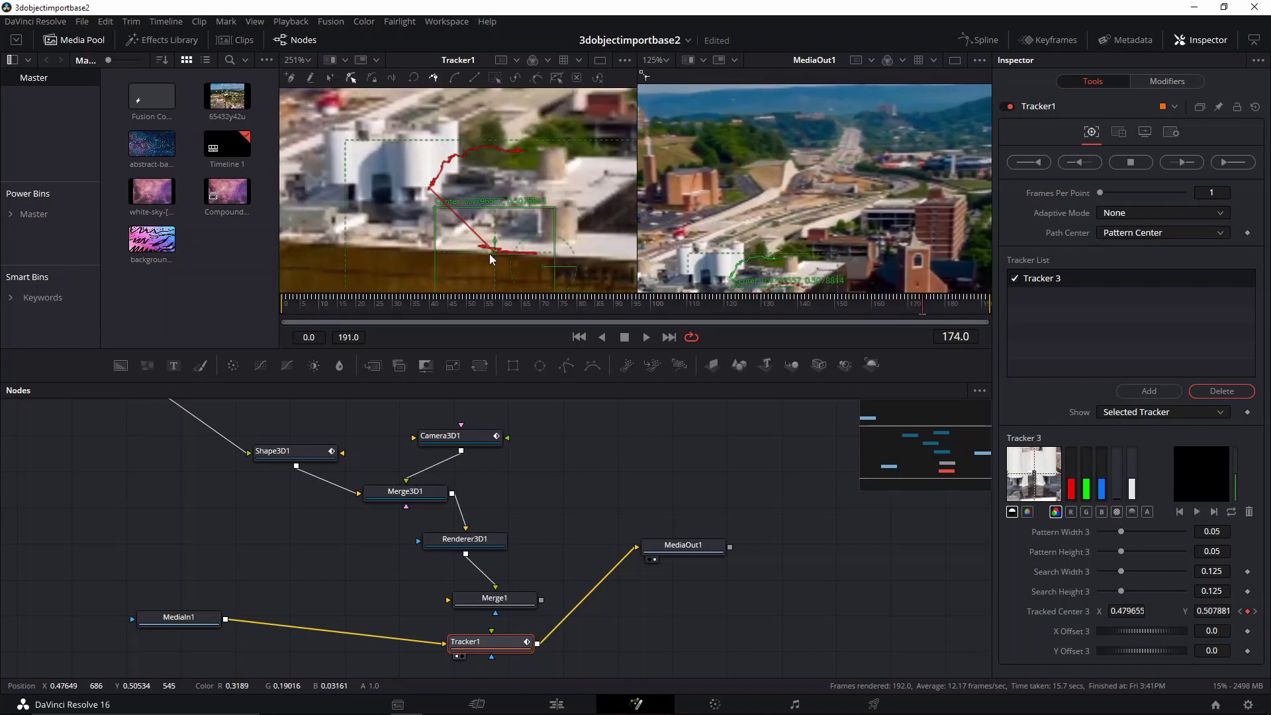
left_click(431, 192)
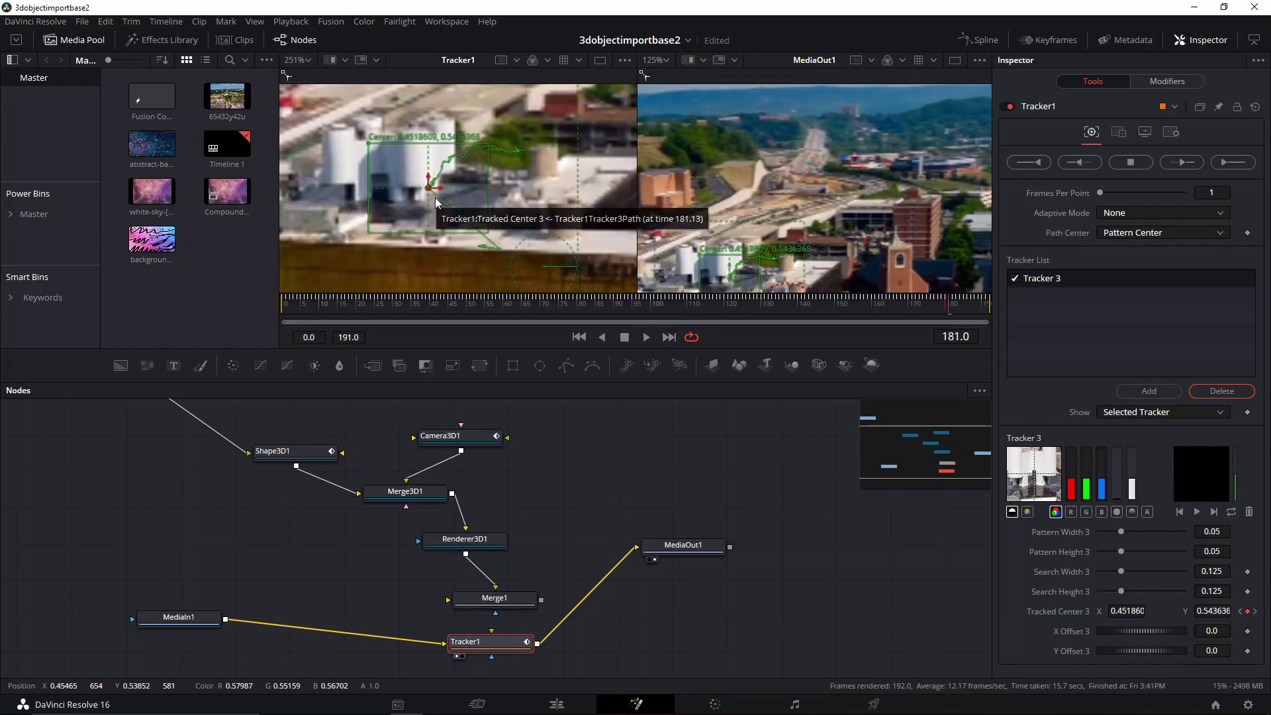
left_click(440, 201)
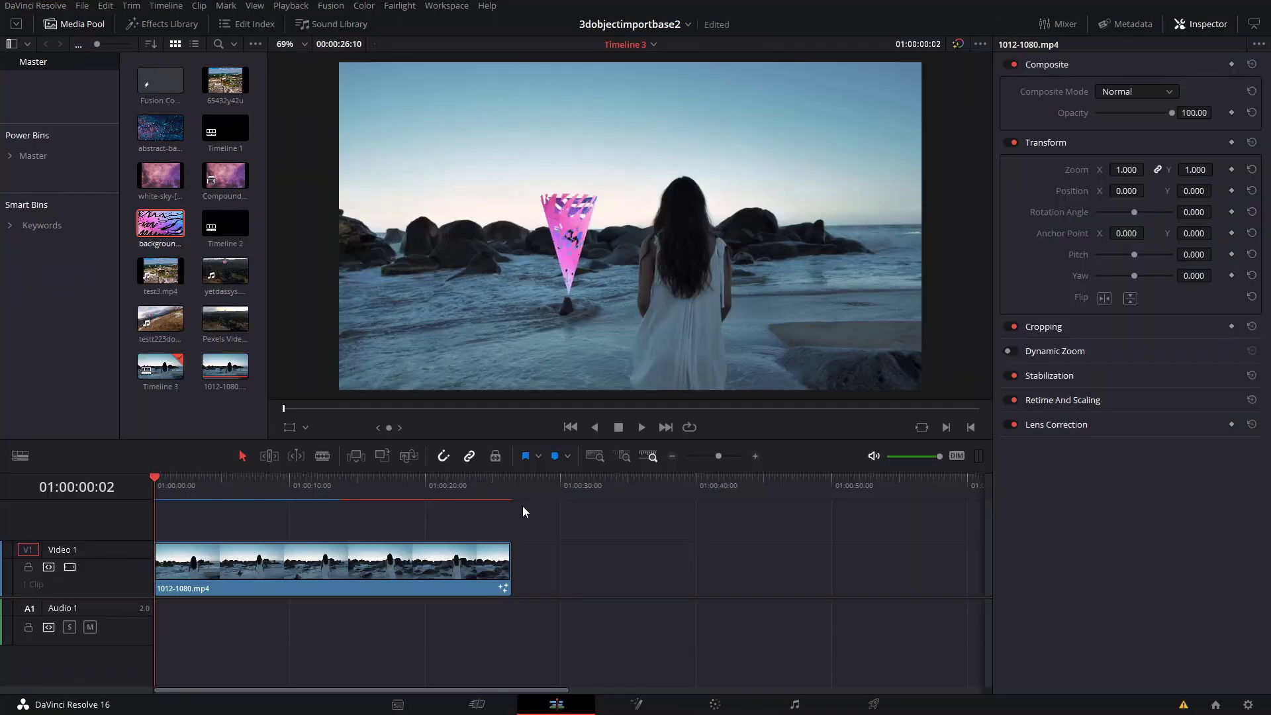
Play Timeline 3 from its beginning to review the cached cone composite.
key("space")
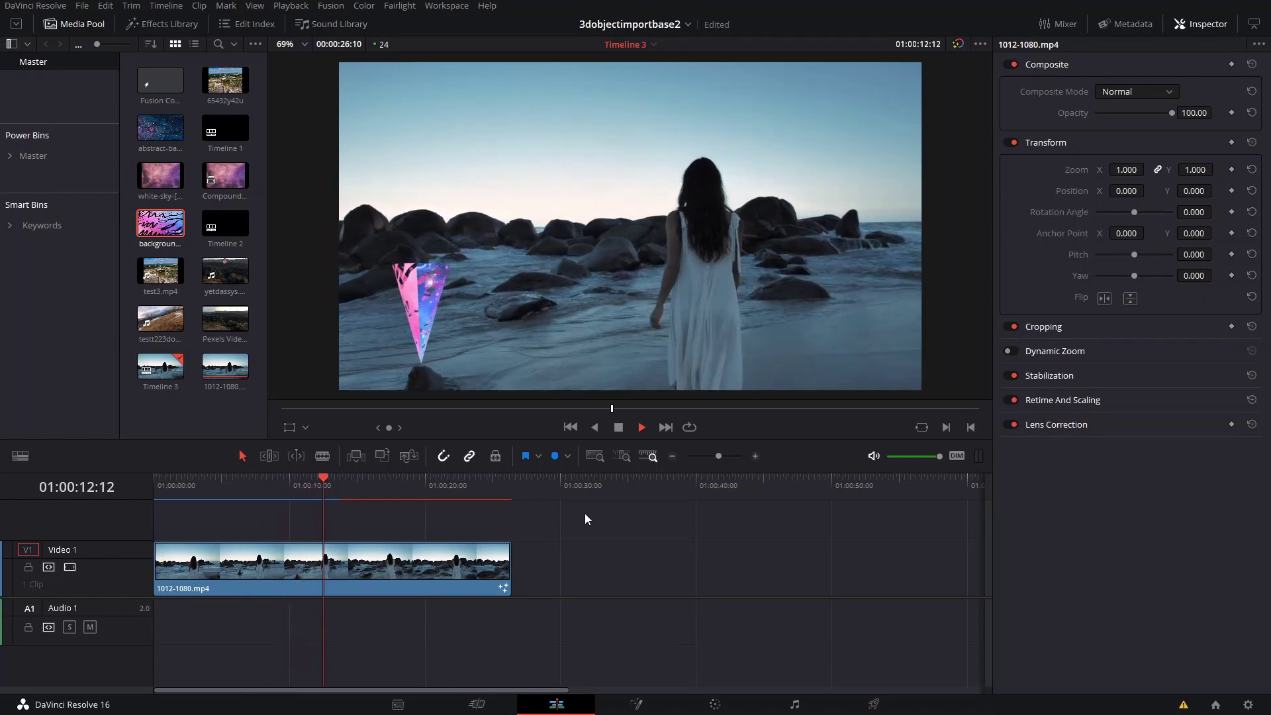
Split the 1012-1080.mp4 clip at 01:00:13:17, where the cached section ends, and delete the part after the cut.
key("ctrl+b")
left_click_drag(330, 476, 431, 491)
left_click(361, 569)
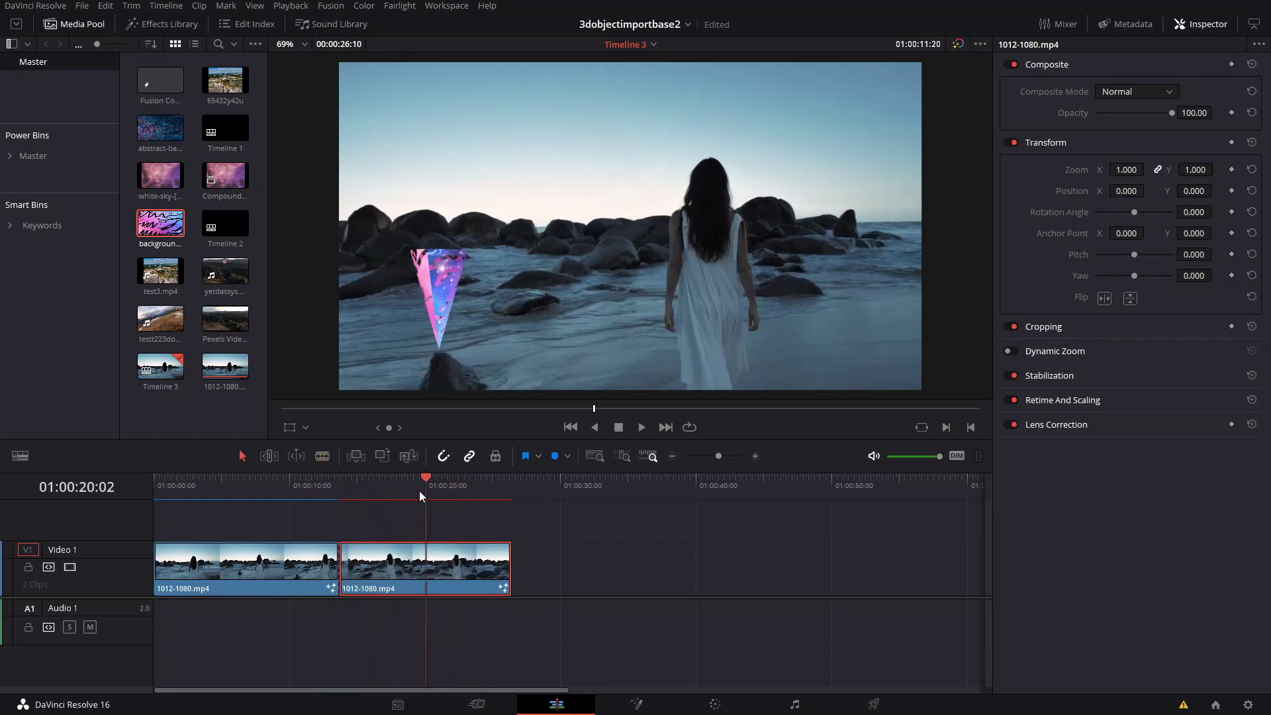
key("Delete")
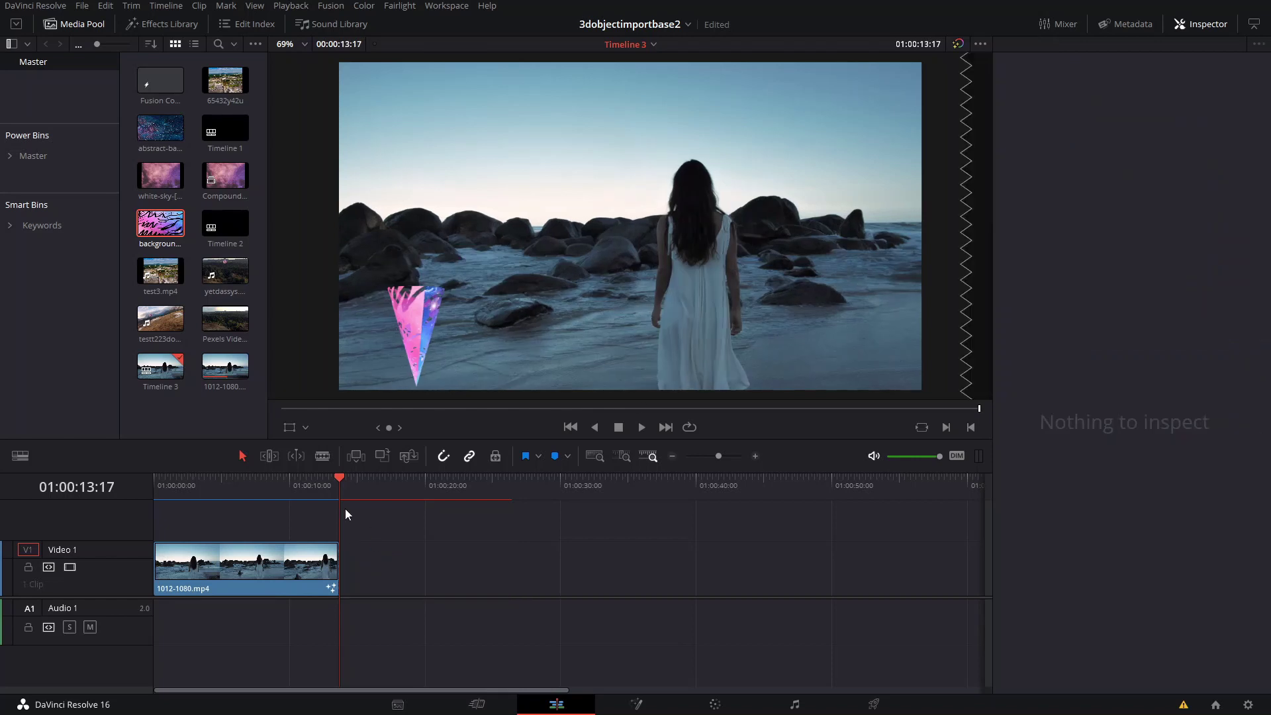
Scrub through the end of the shortened clip to check the cone against the rock, and view the composite's playback full screen.
left_click_drag(299, 476, 325, 493)
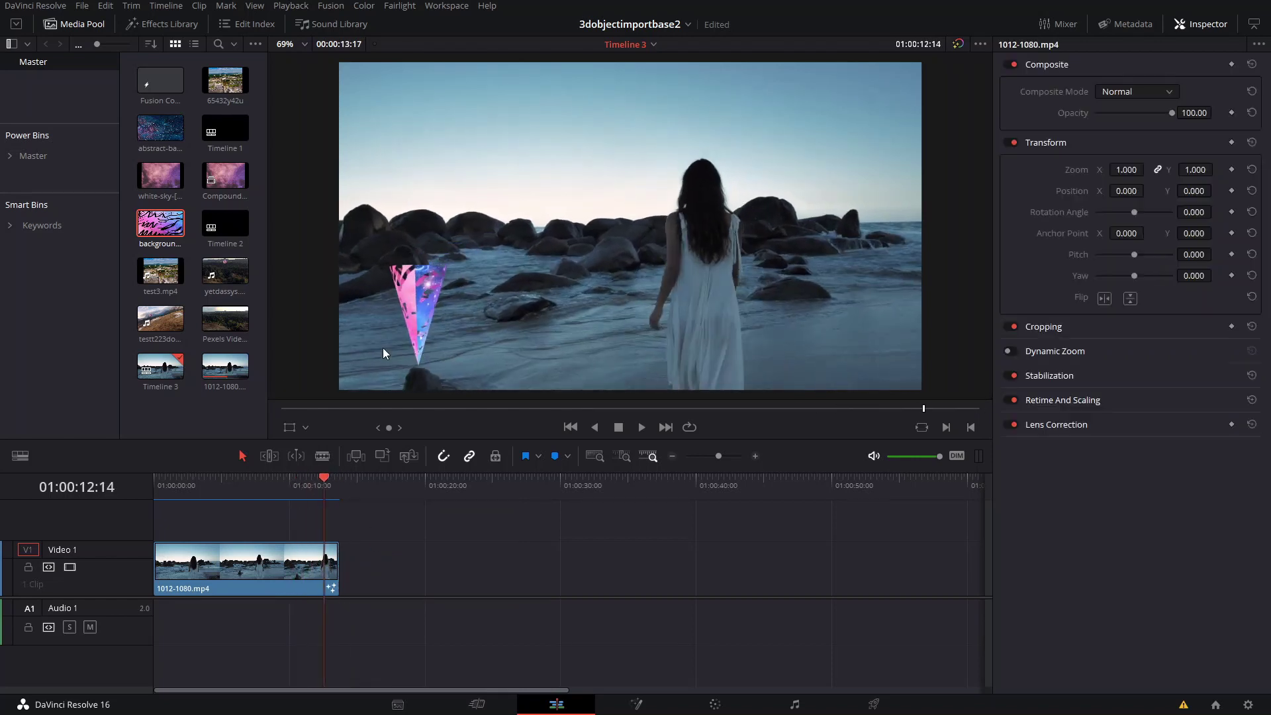
left_click(335, 481)
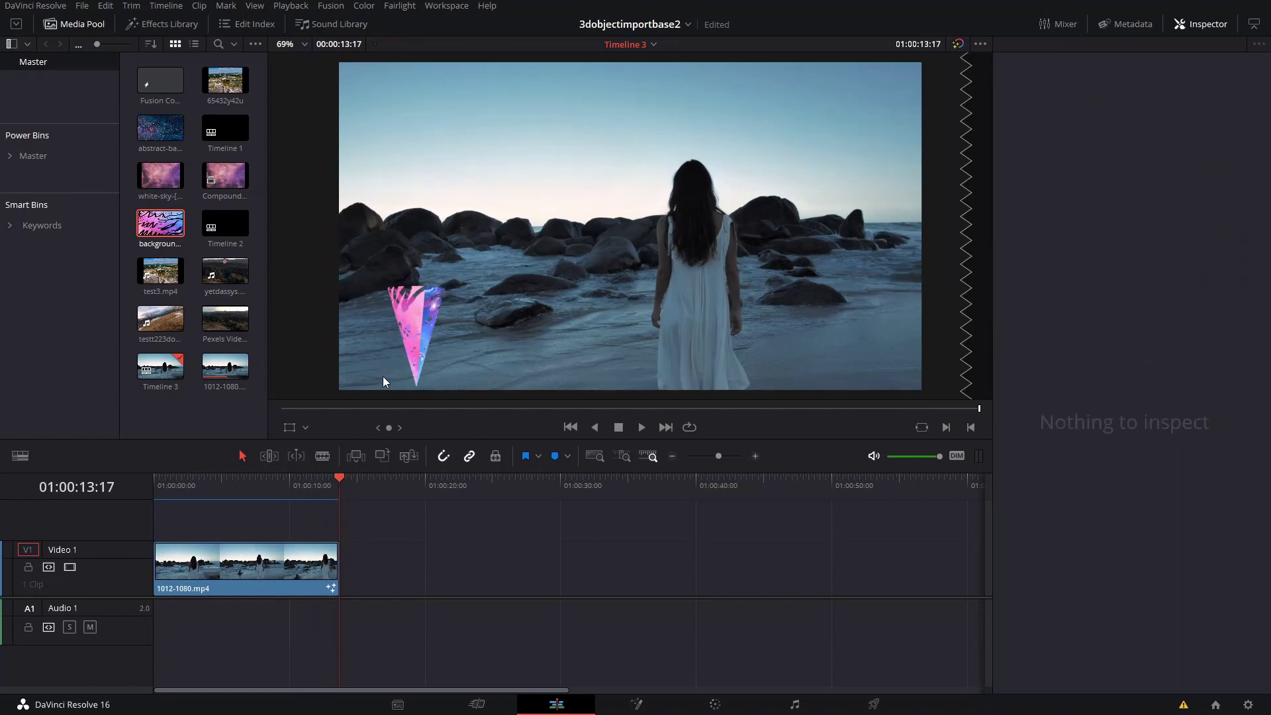
left_click_drag(328, 482, 247, 530)
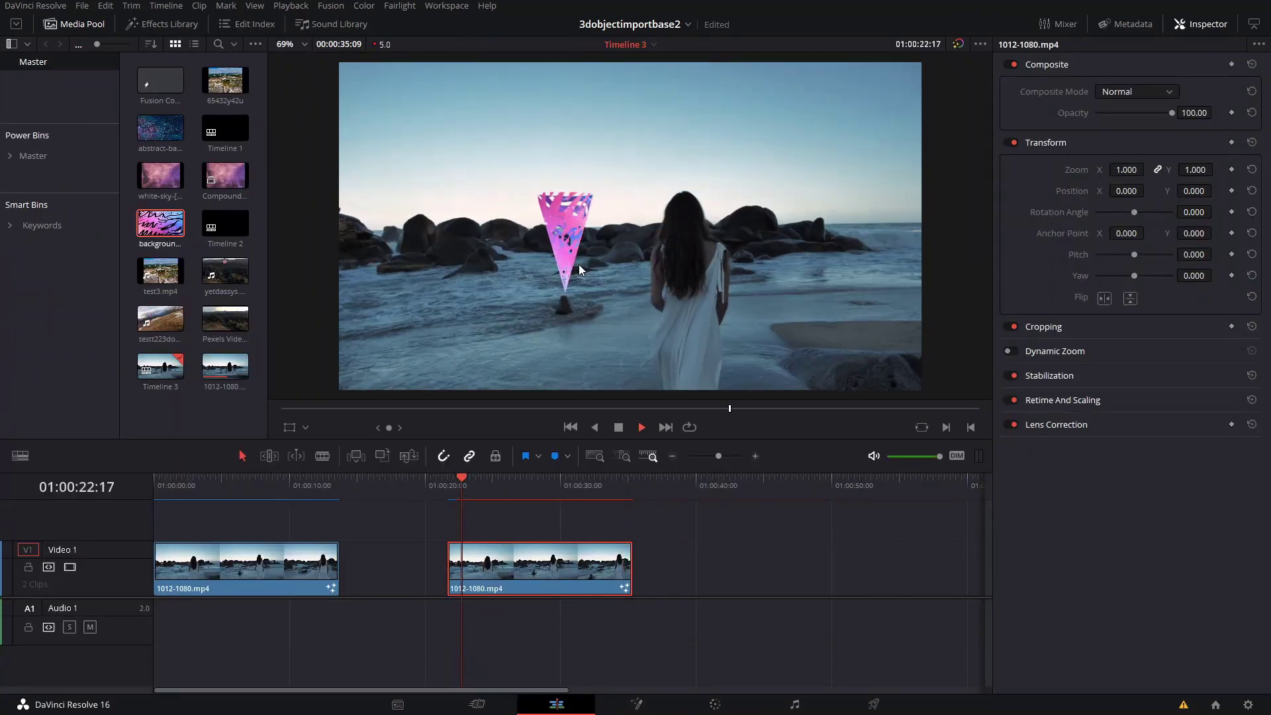
key("ctrl+f")
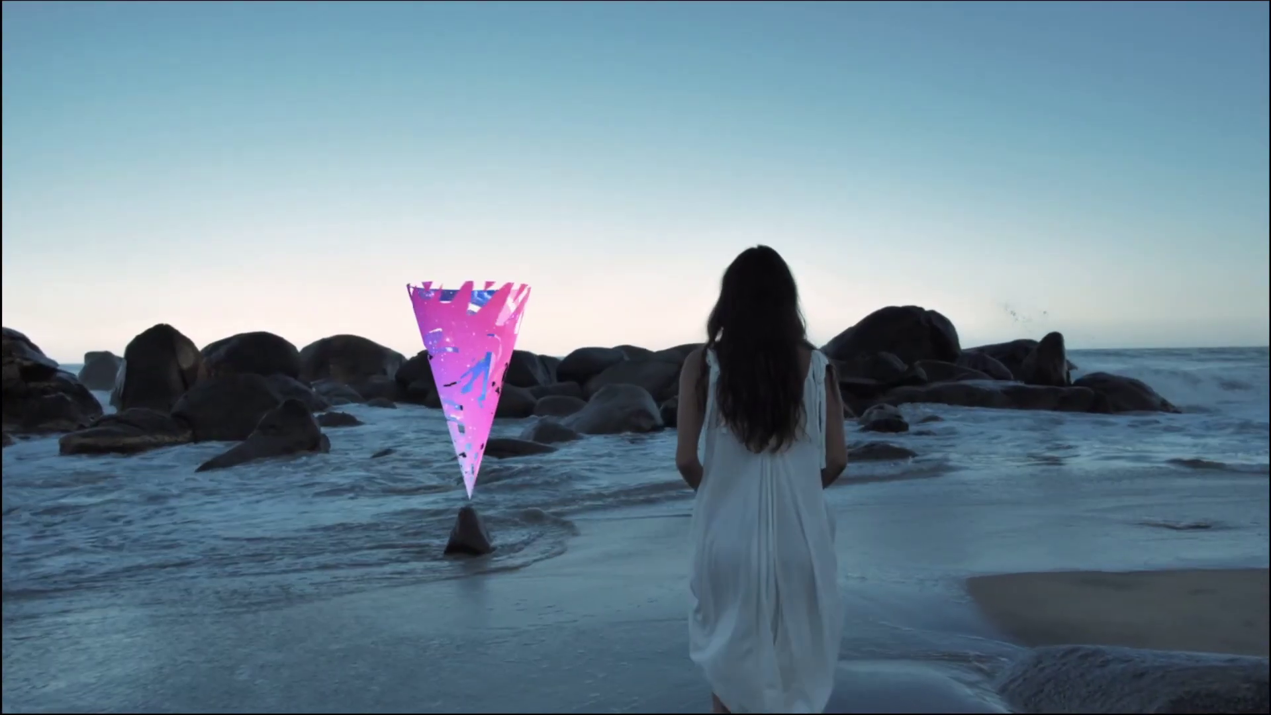